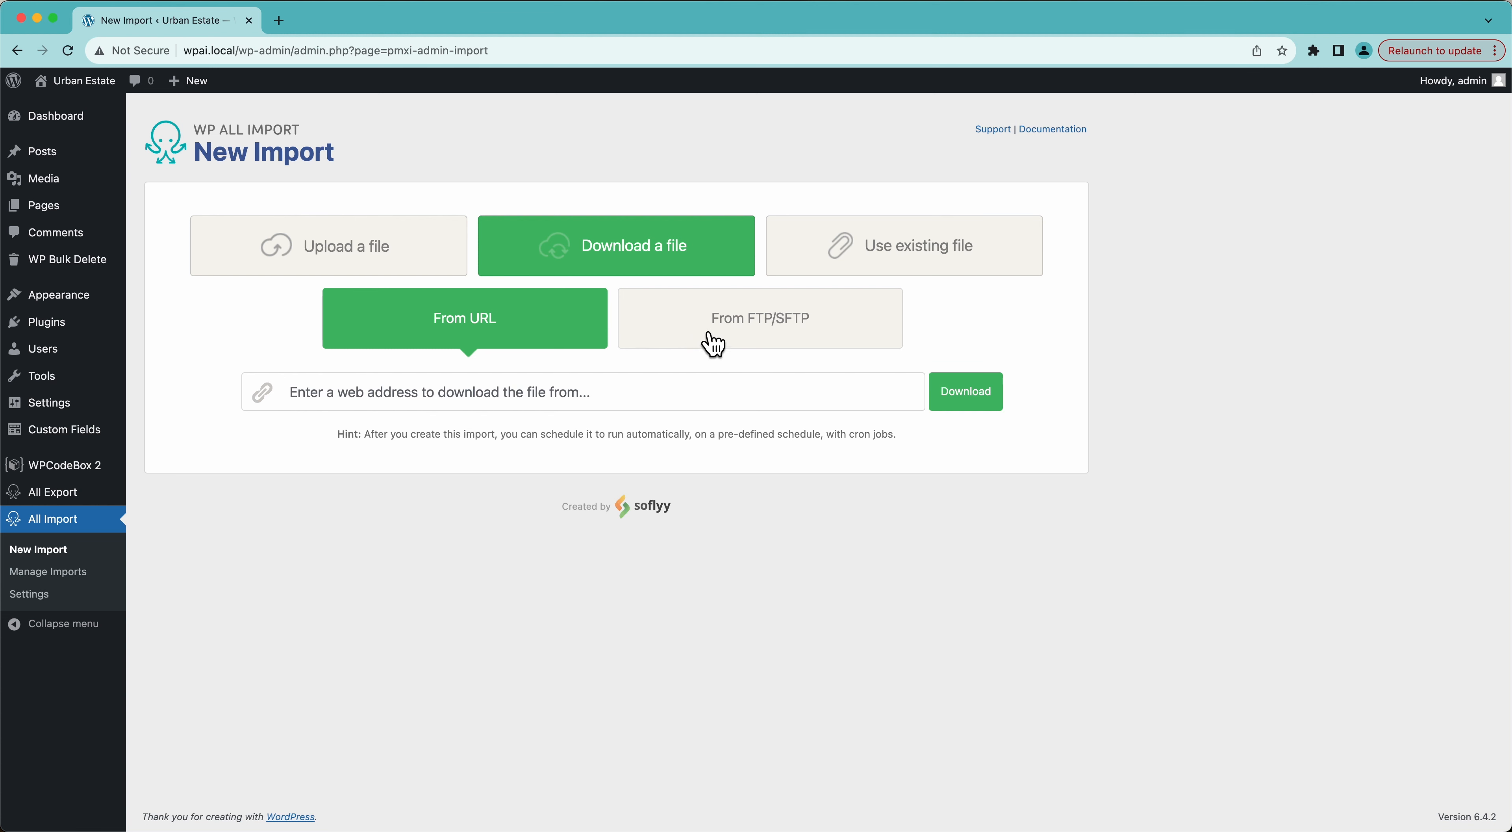
Upload Users with Job Info.xlsx from Downloads, then narrow the browser to reveal the spreadsheet.
left_click(712, 338)
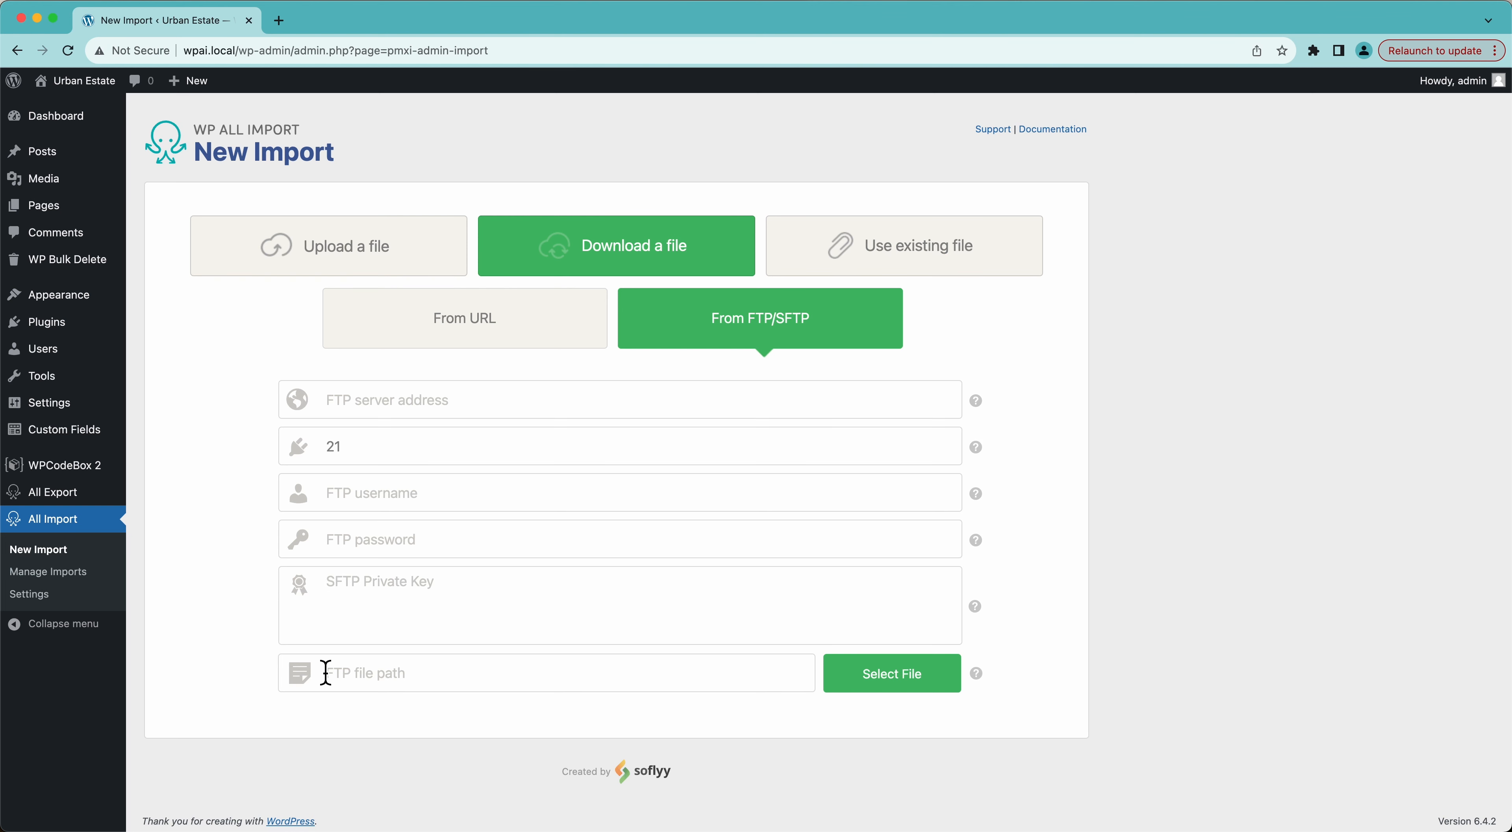
left_click(989, 263)
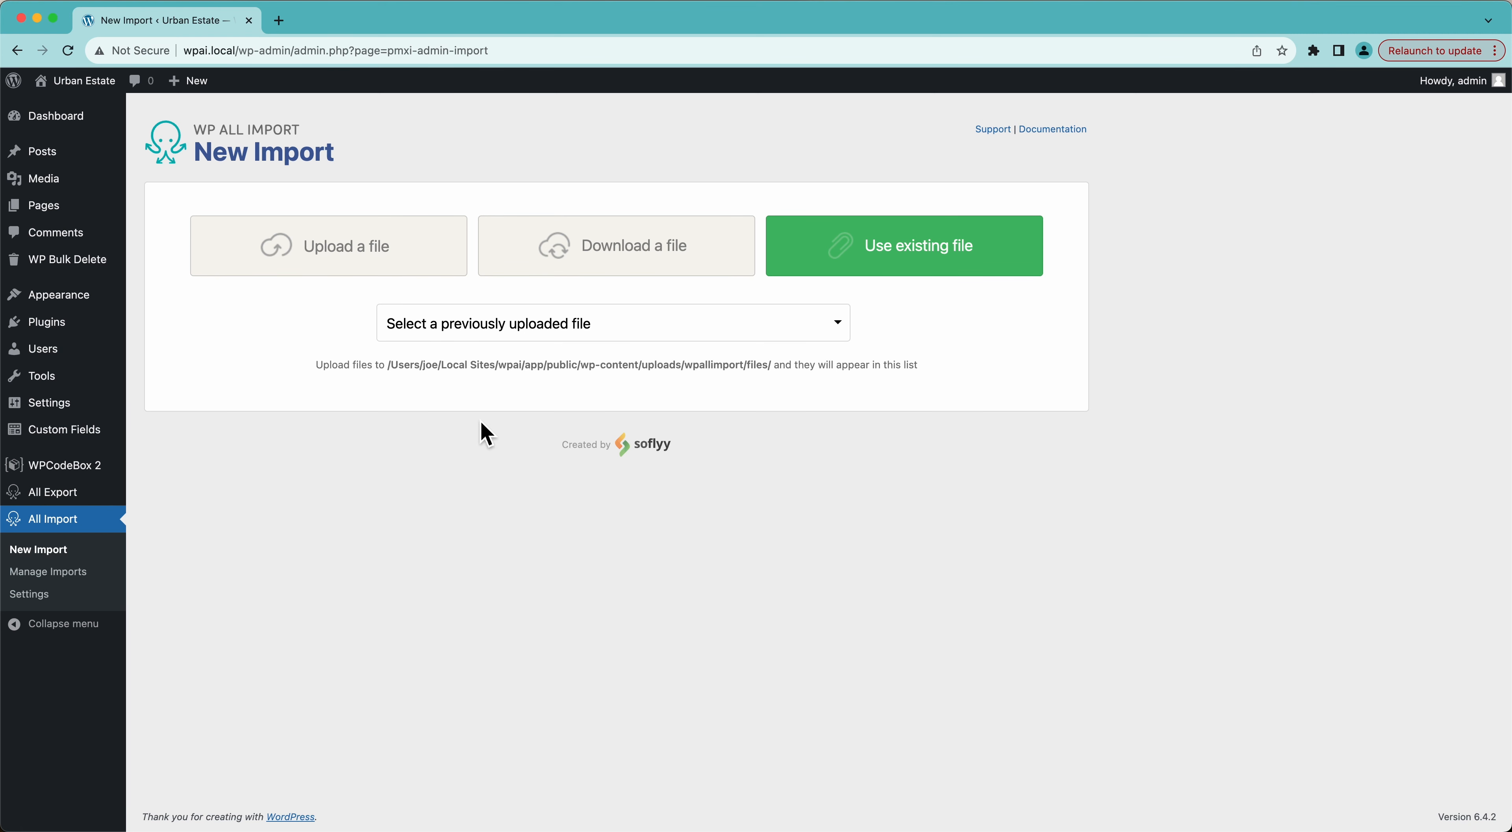
left_click(341, 278)
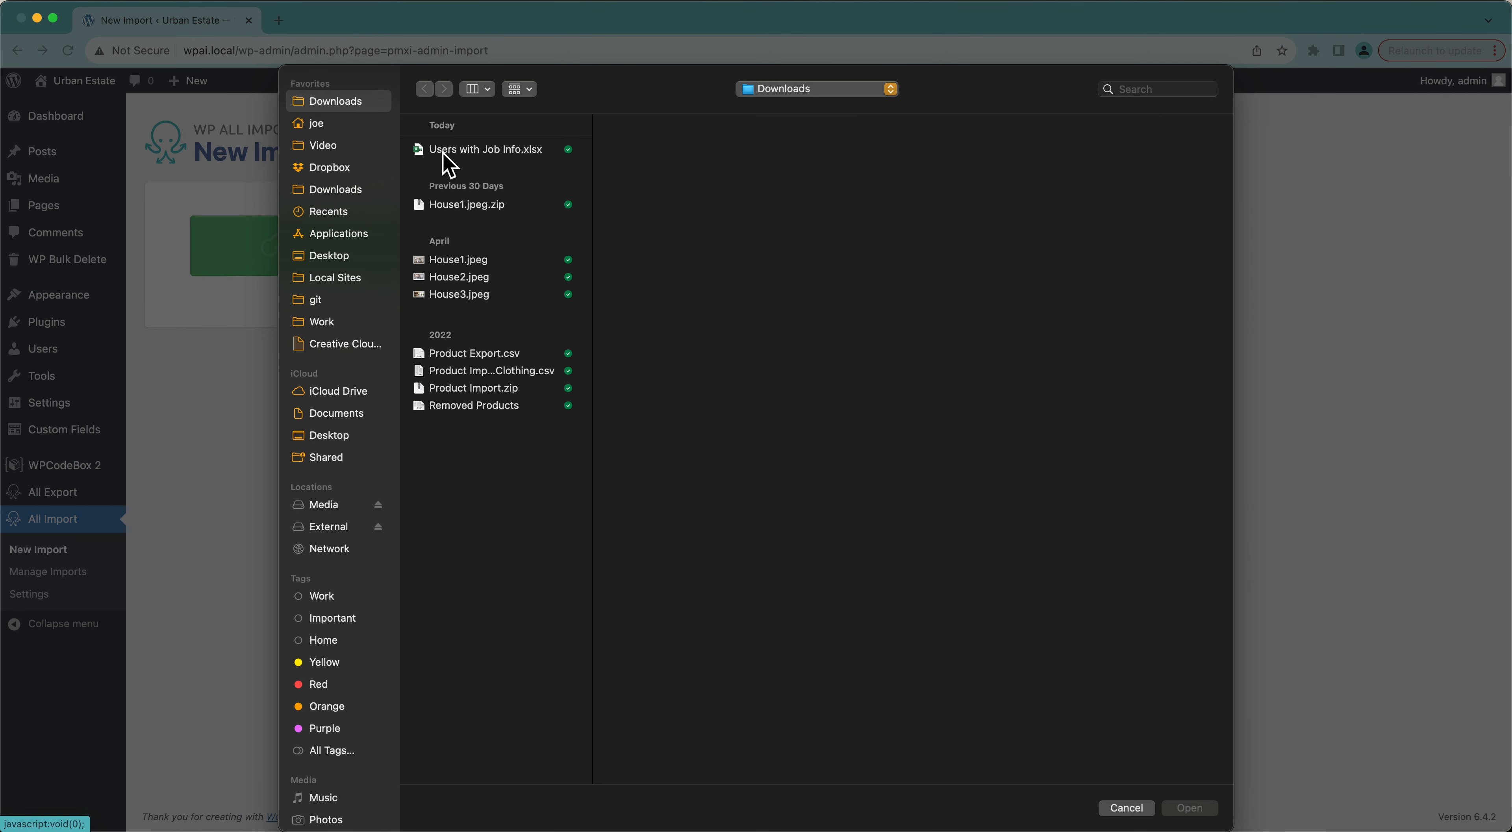
left_click(444, 151)
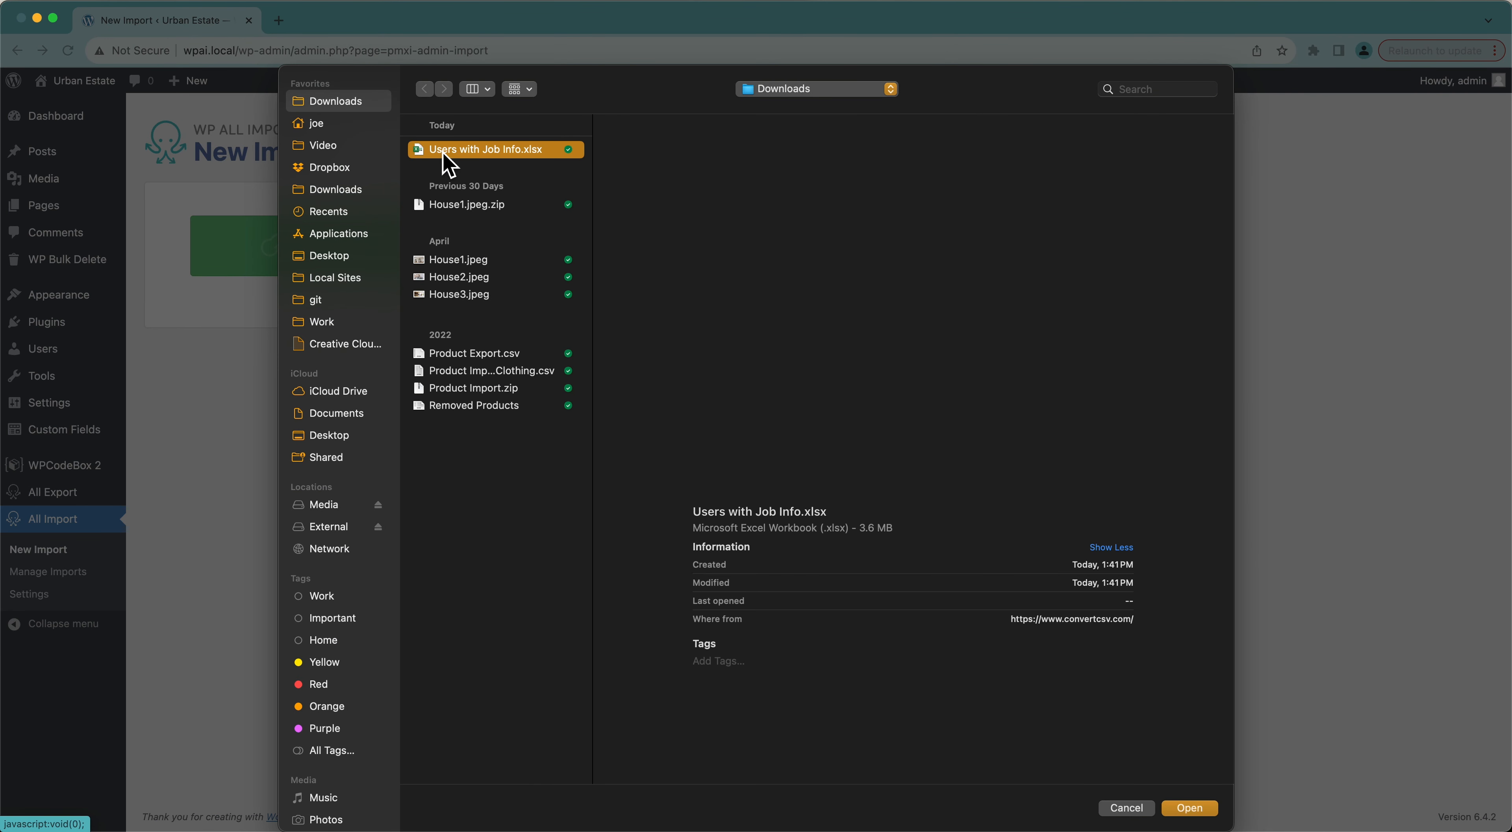
left_click(1203, 809)
left_click_drag(5, 523, 209, 524)
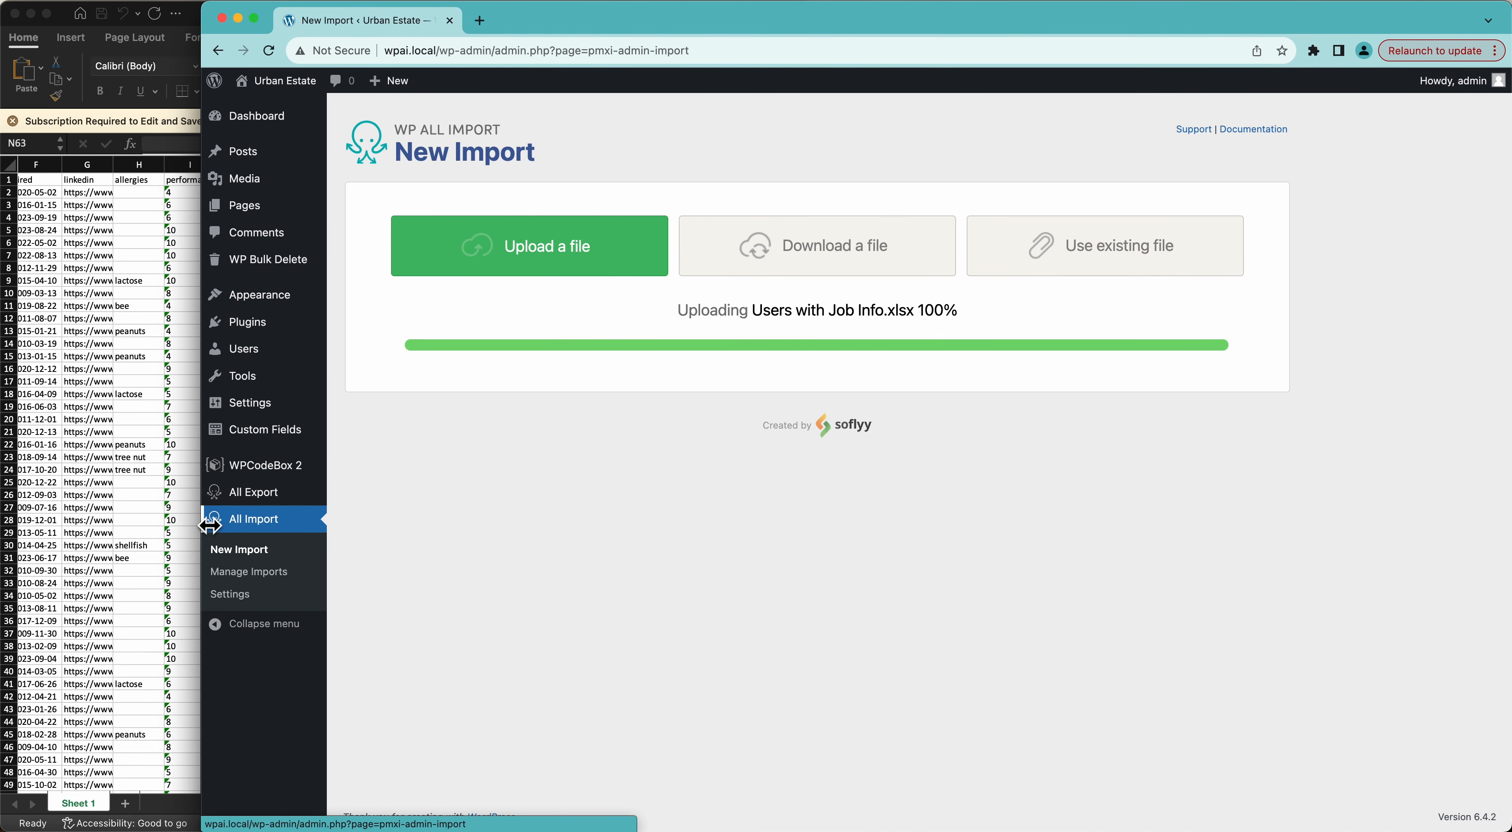
left_click(123, 475)
scroll(289, 404, "left", 5)
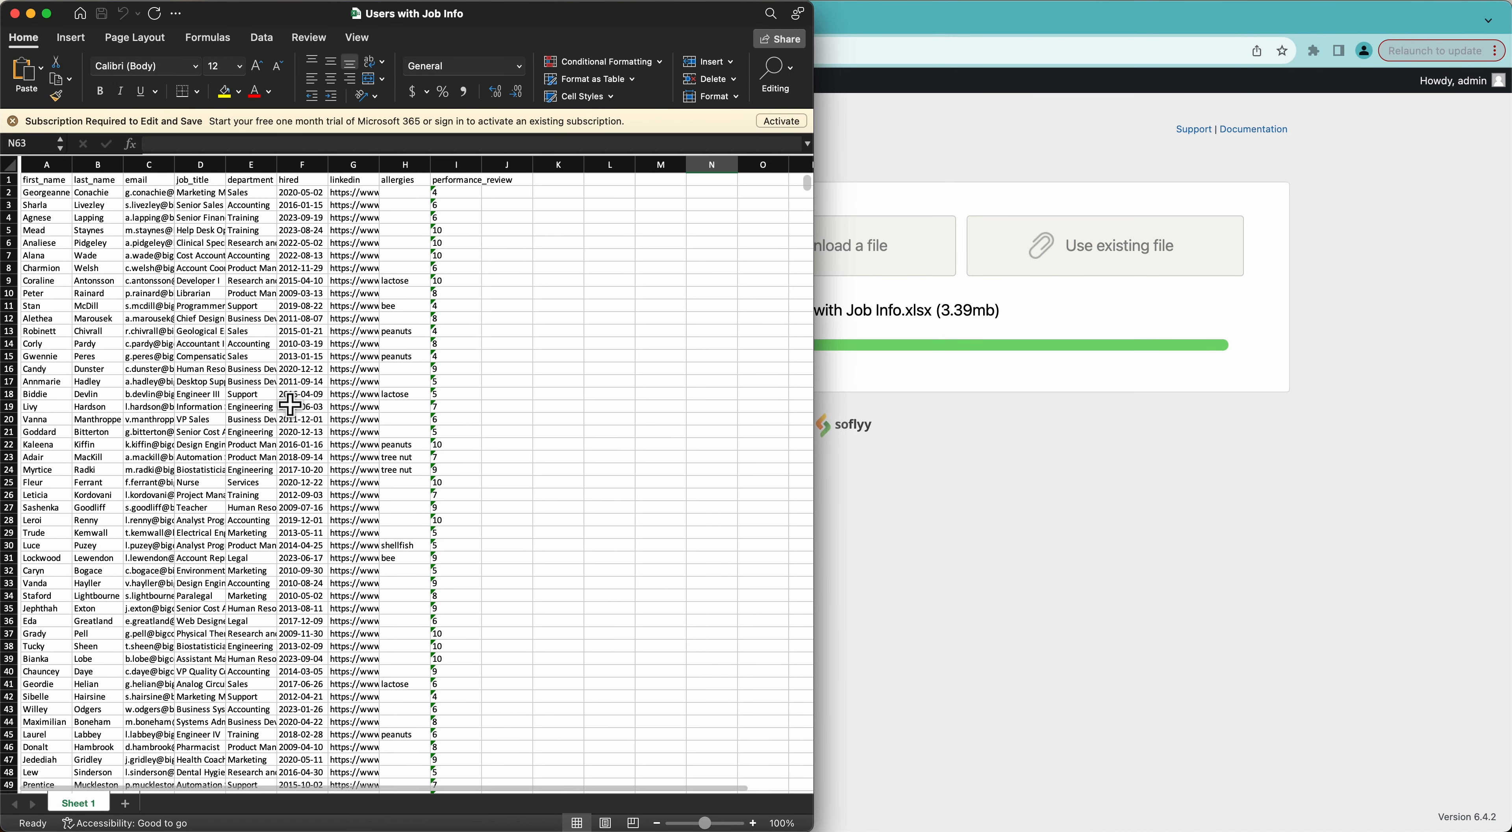
scroll(219, 311, "left", 2)
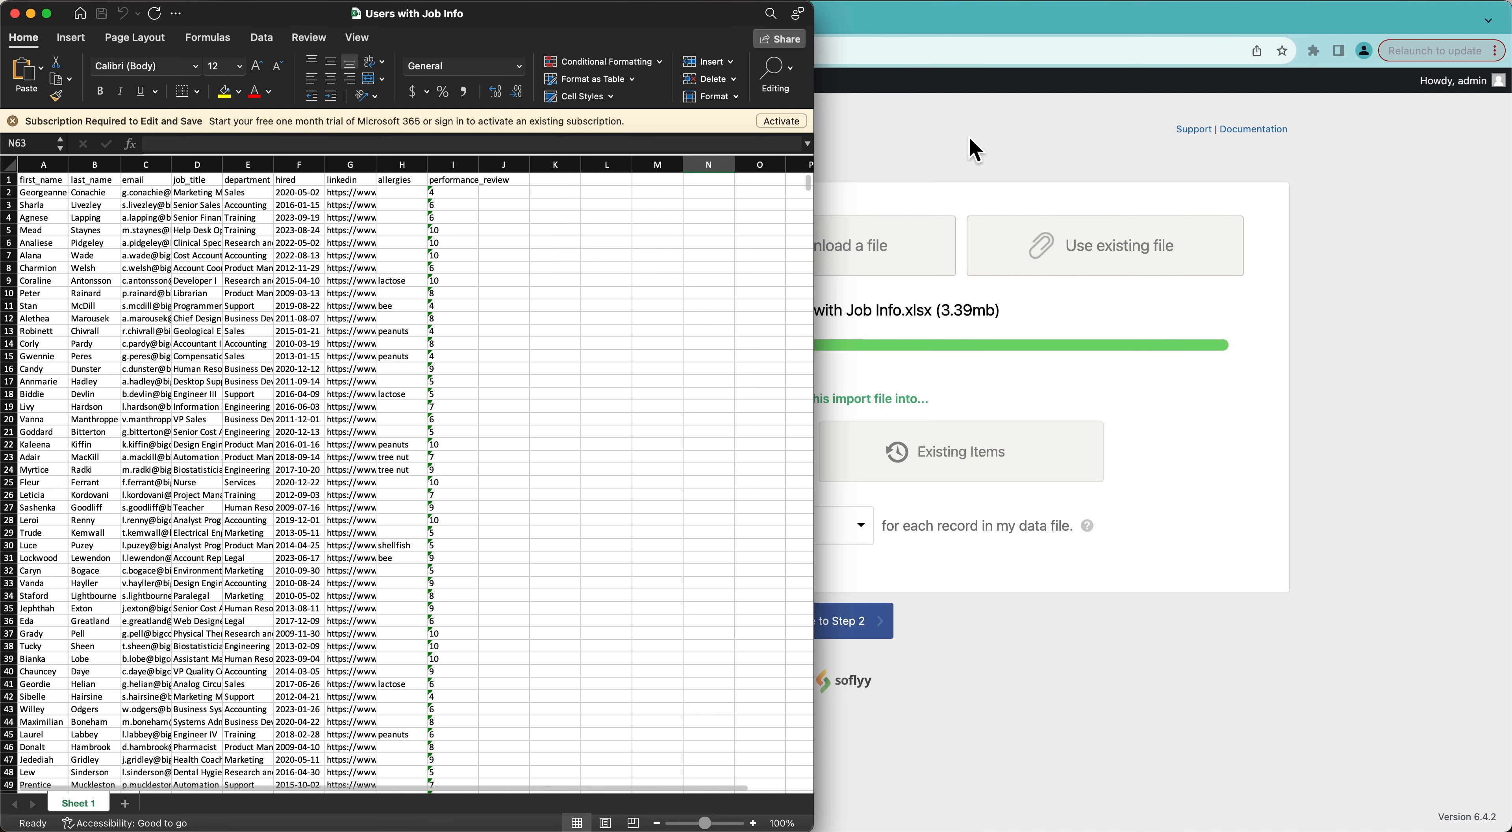
left_click(976, 151)
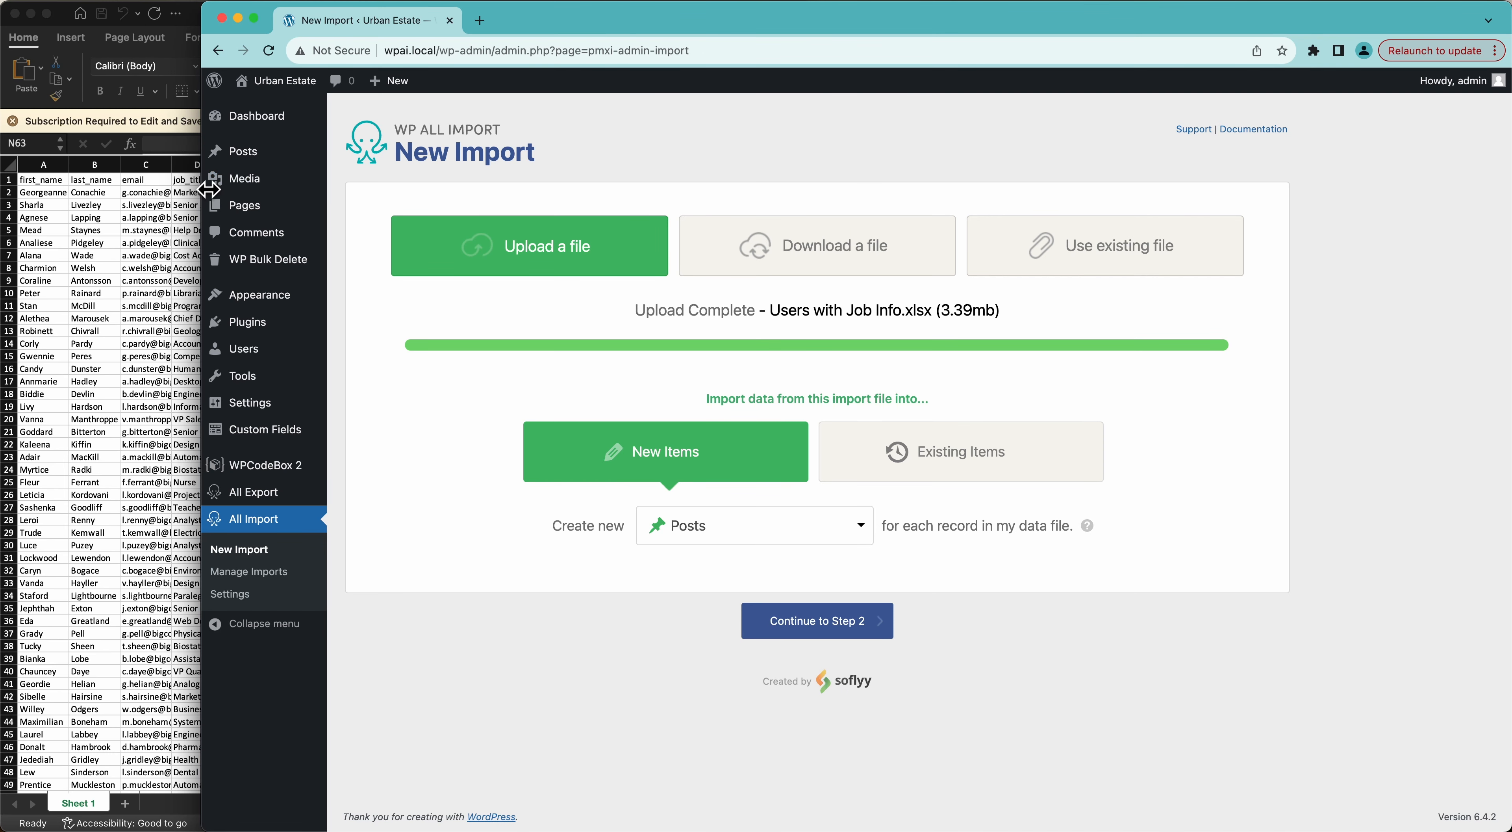
Drag the browser's left edge back to the screen edge to cover the spreadsheet.
left_click_drag(208, 188, 4, 198)
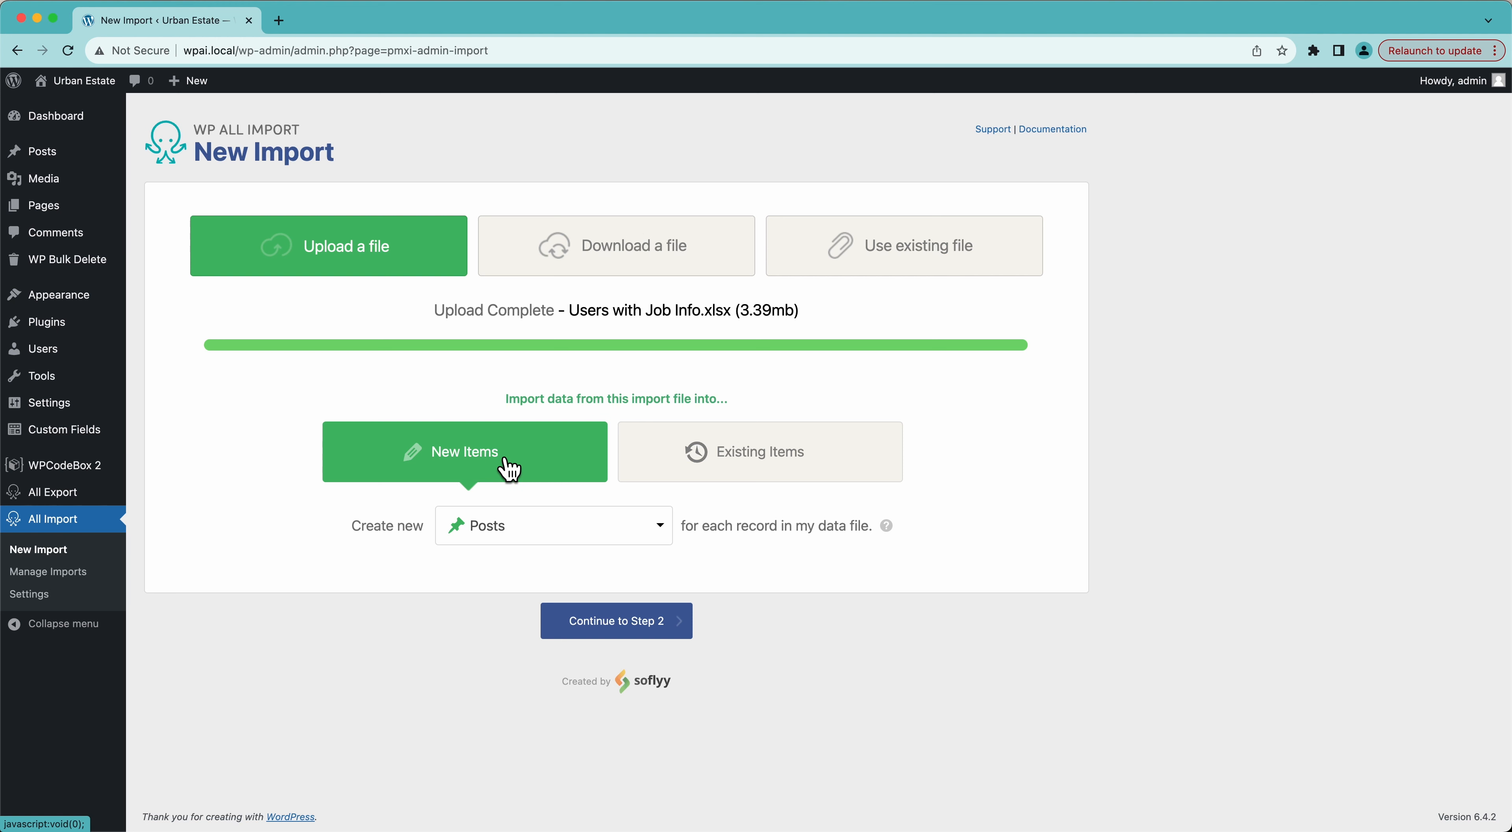
Set Create new to Users and continue to the Review Import File step.
left_click(530, 525)
left_click(461, 693)
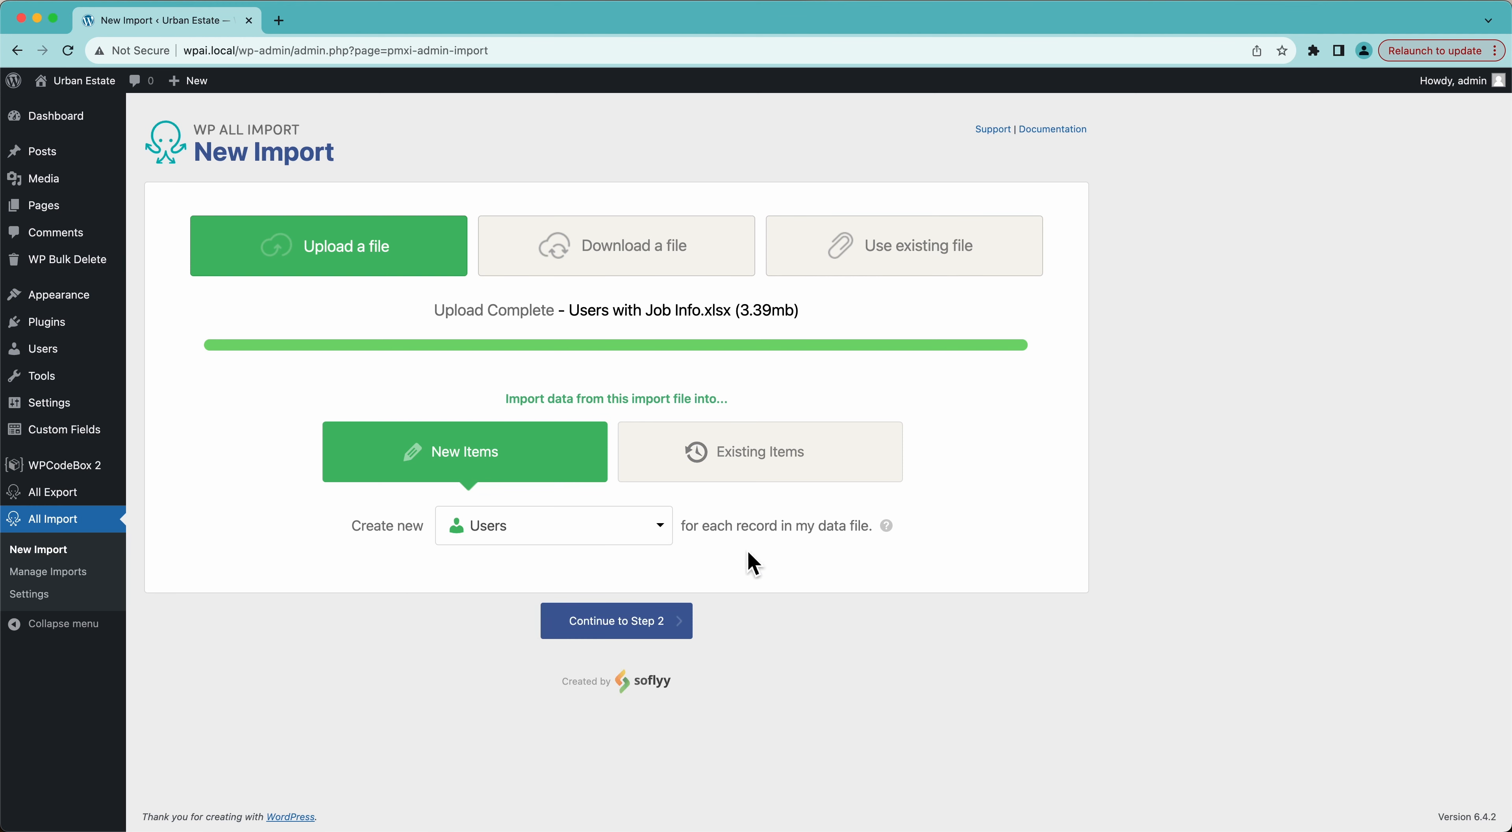
left_click(558, 536)
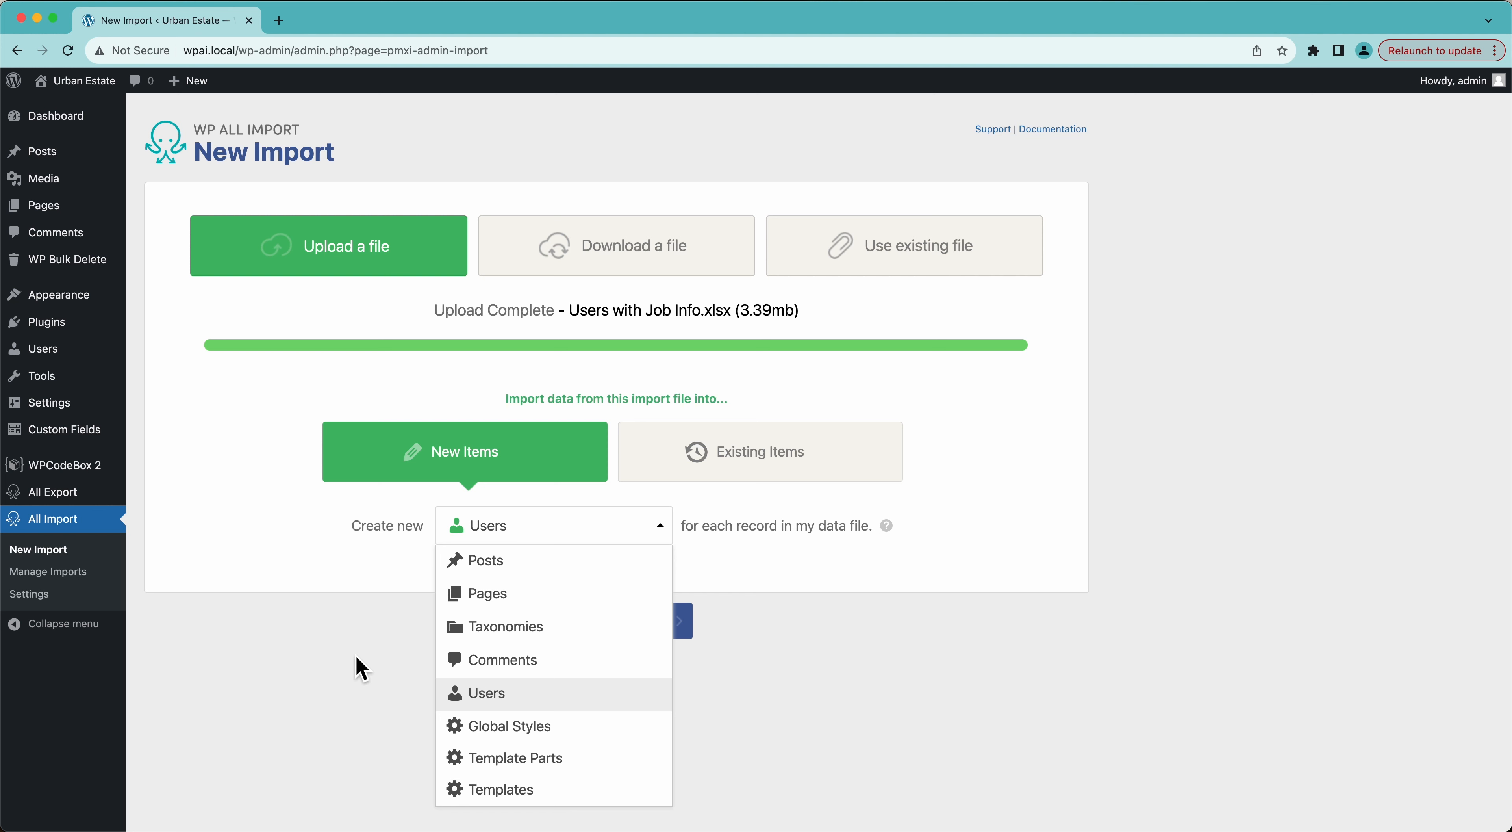
left_click(359, 668)
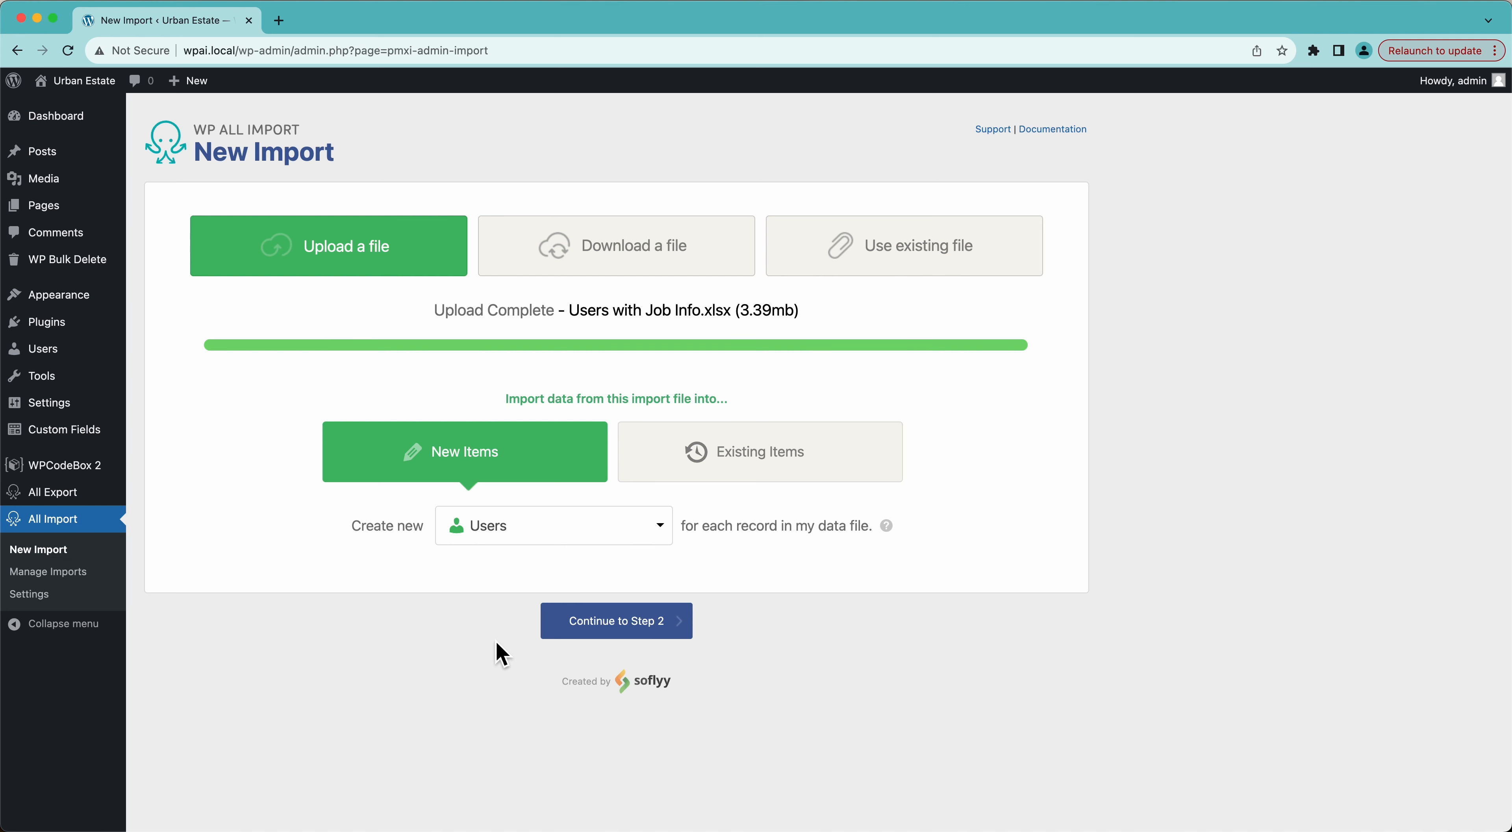
left_click(594, 621)
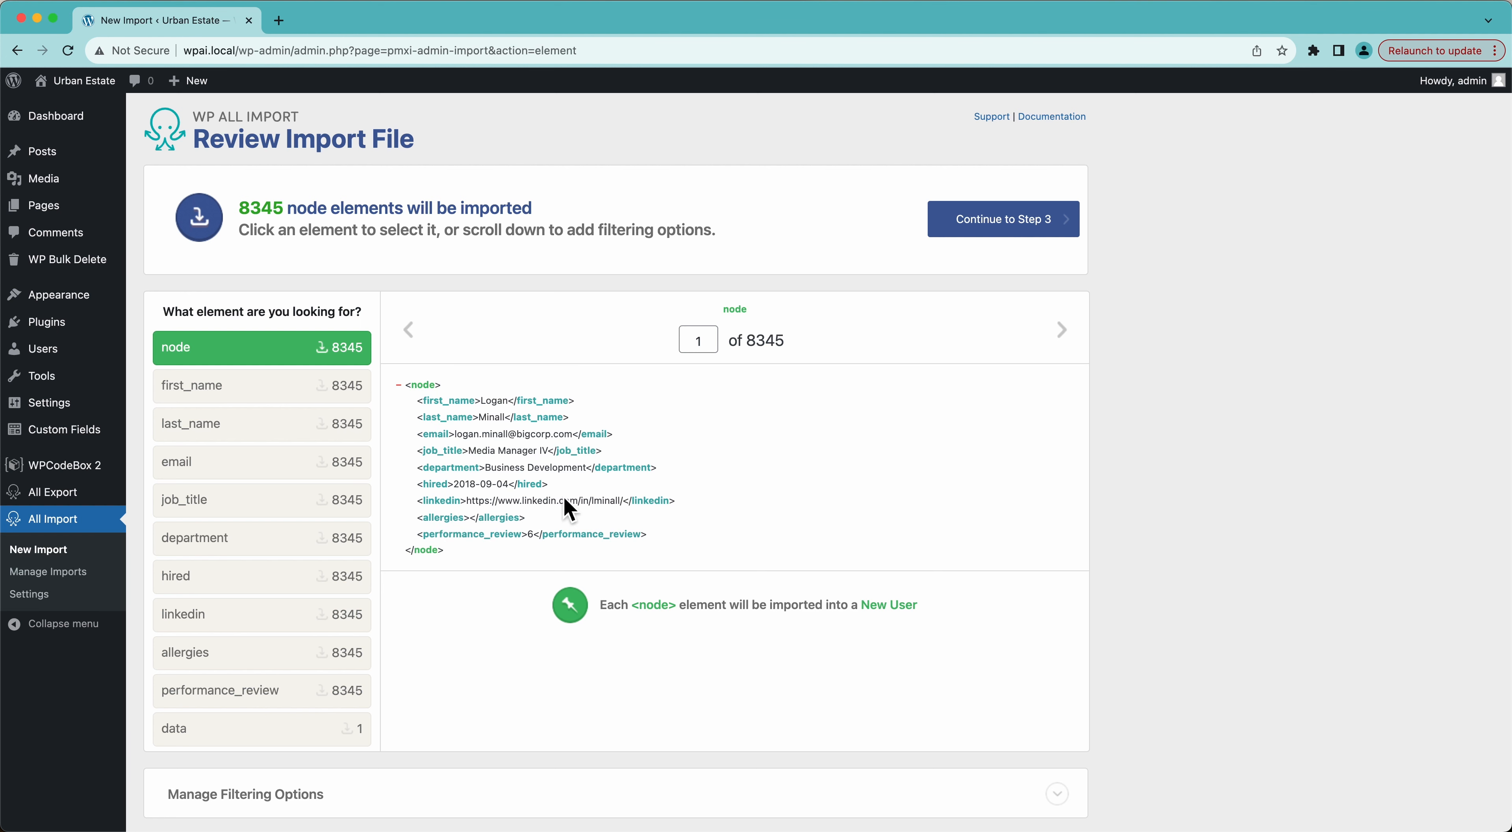
Step through the preview records up to record 5 and back to record 3.
left_click(1062, 330)
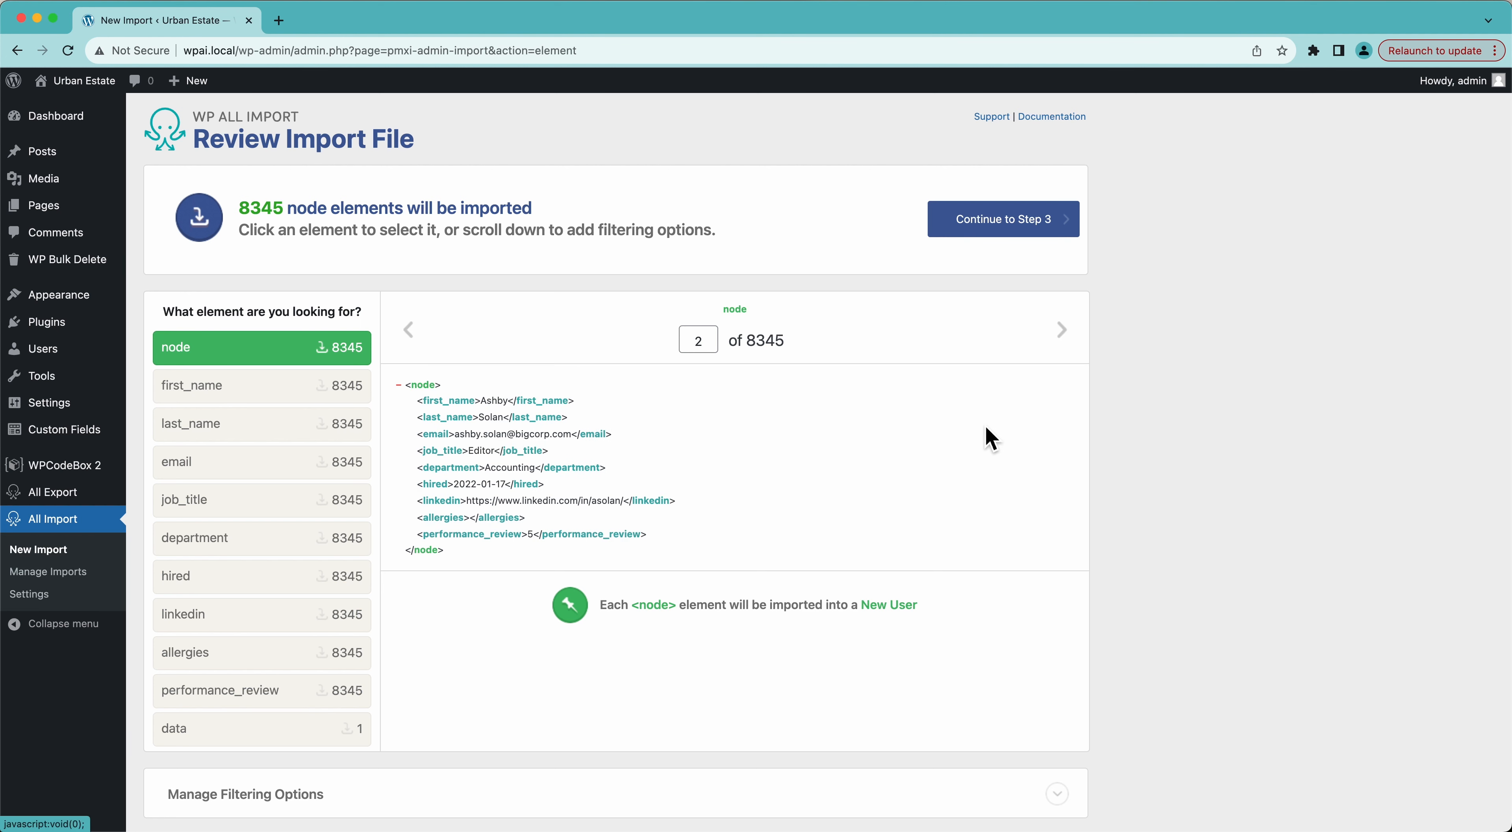
left_click(1068, 334)
left_click(1071, 329)
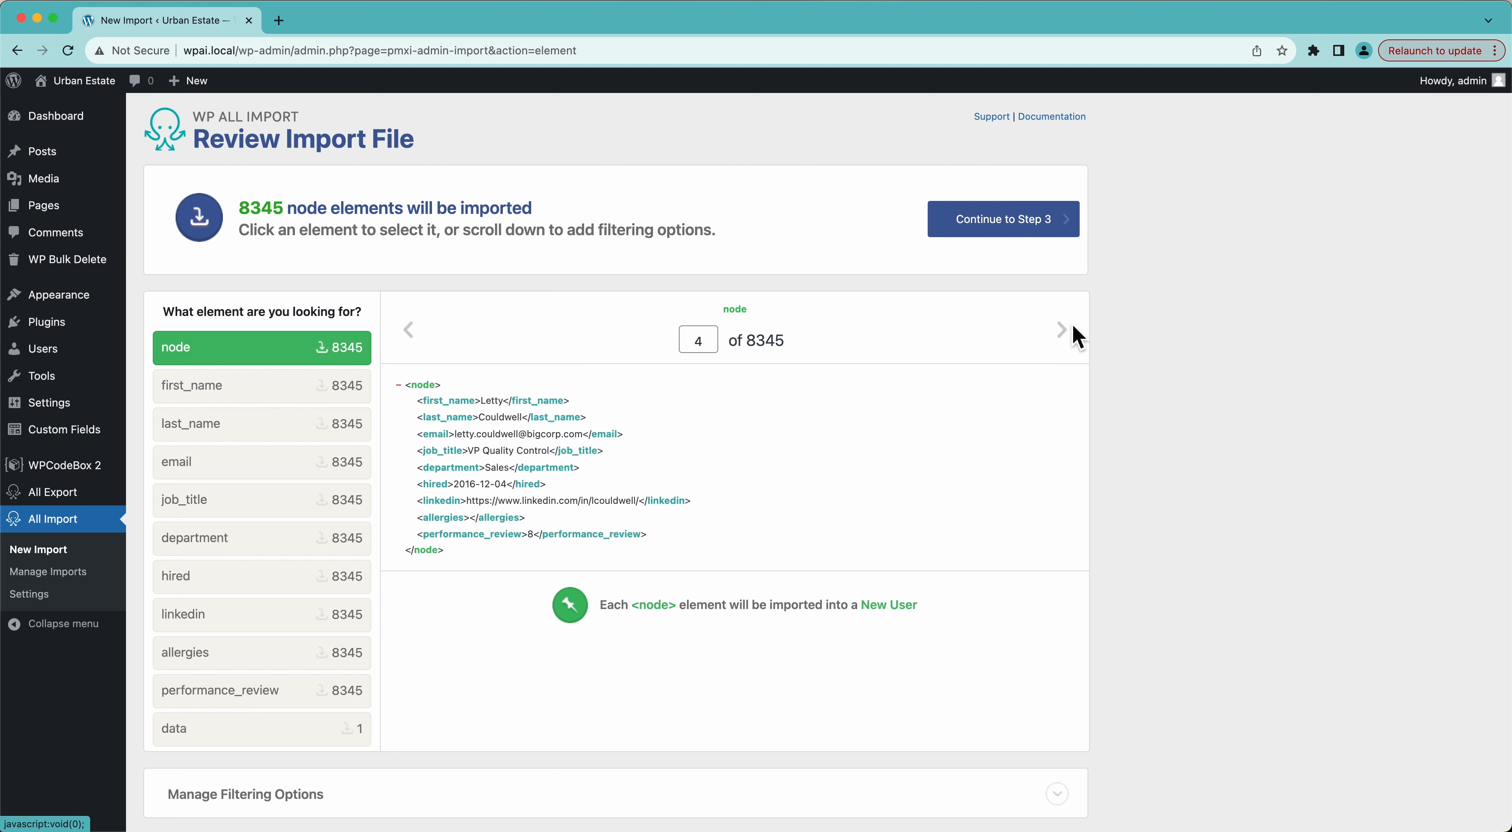
left_click(1062, 330)
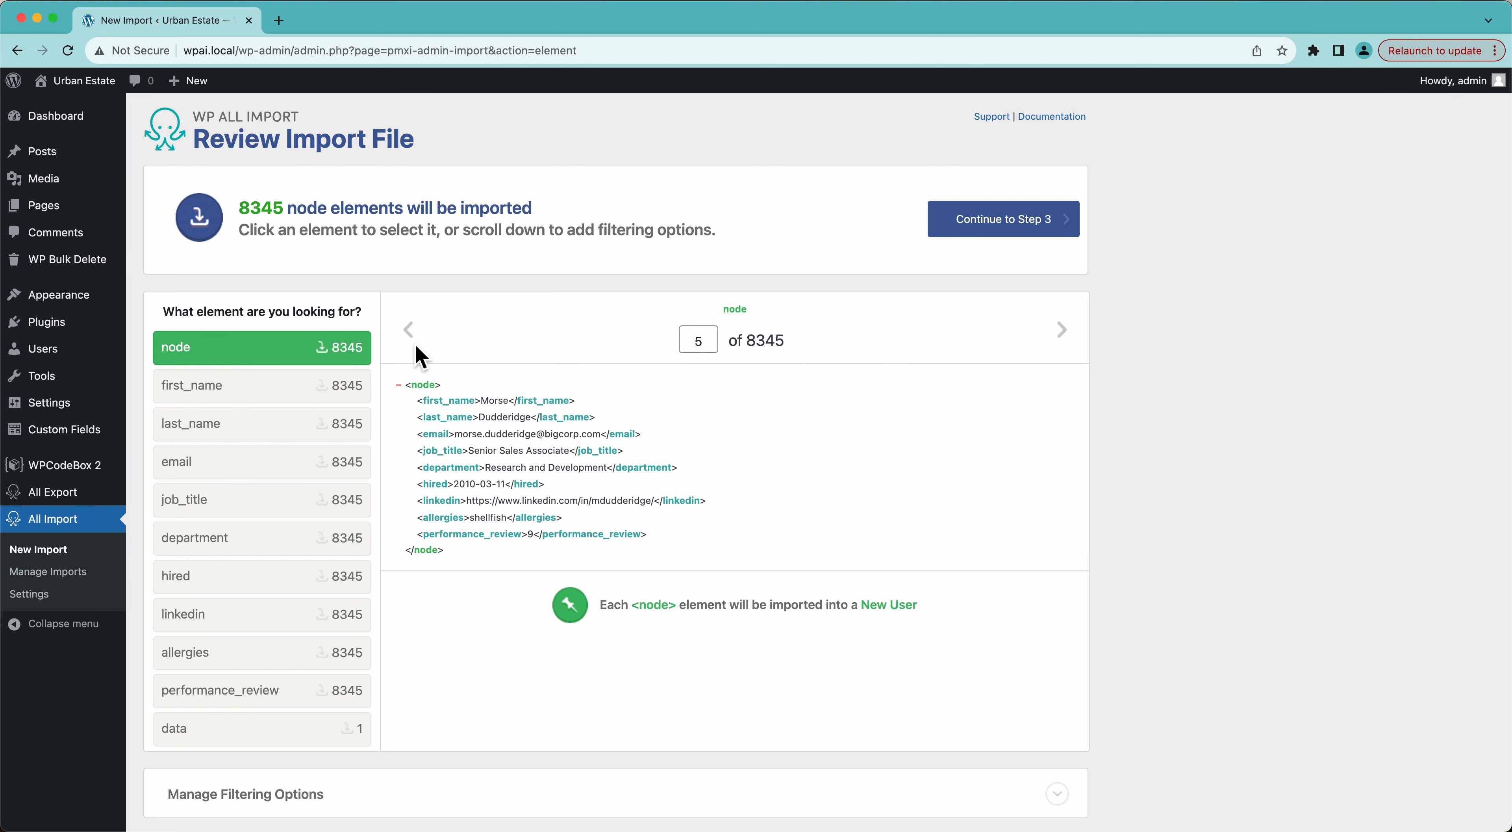
left_click(409, 332)
left_click(409, 332)
Add a filter rule: performance_review[1] less than 7.
scroll(411, 343, "down", 3)
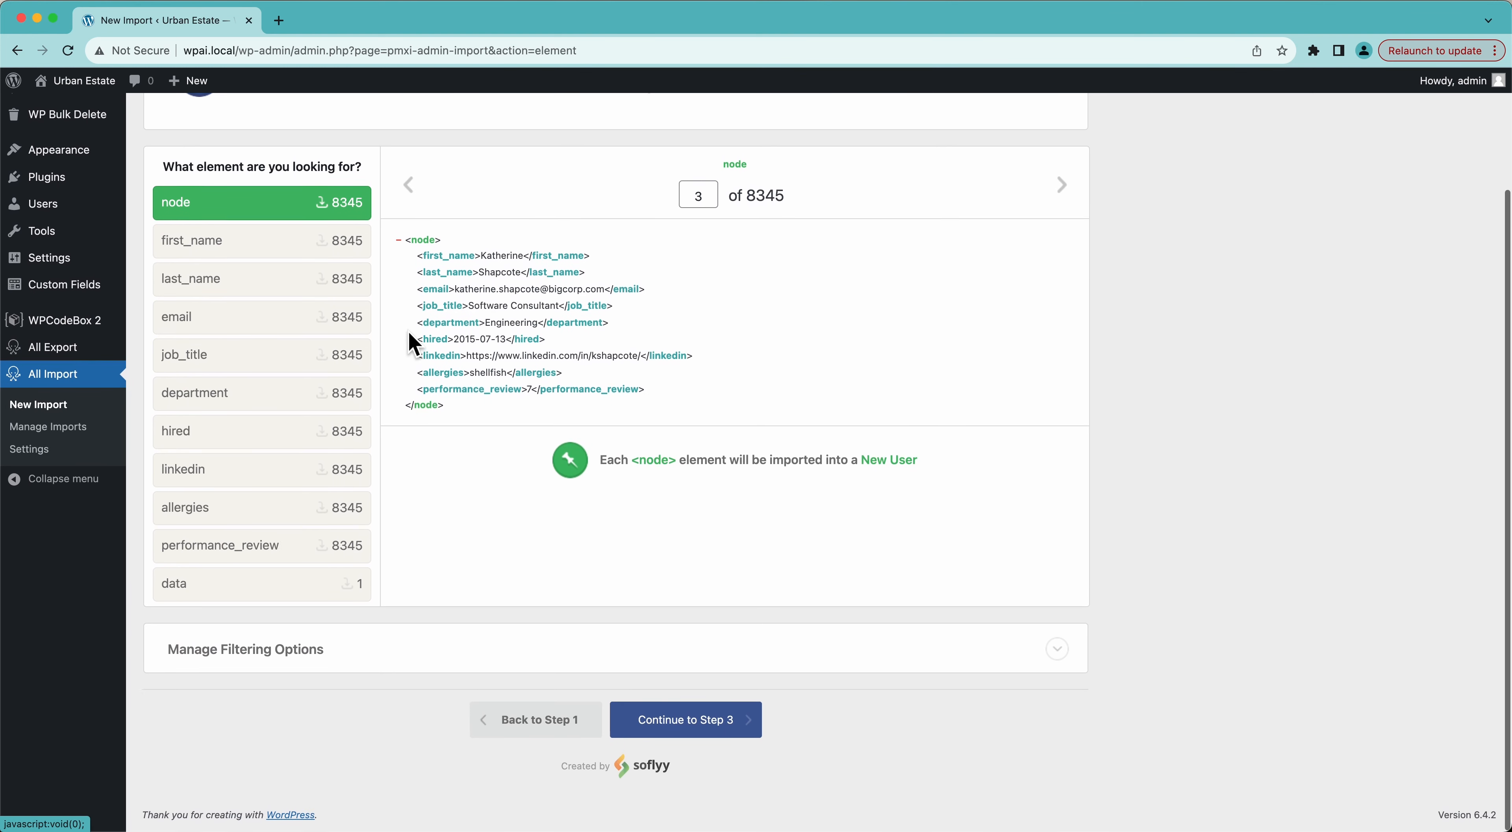
left_click(235, 649)
scroll(235, 650, "down", 3)
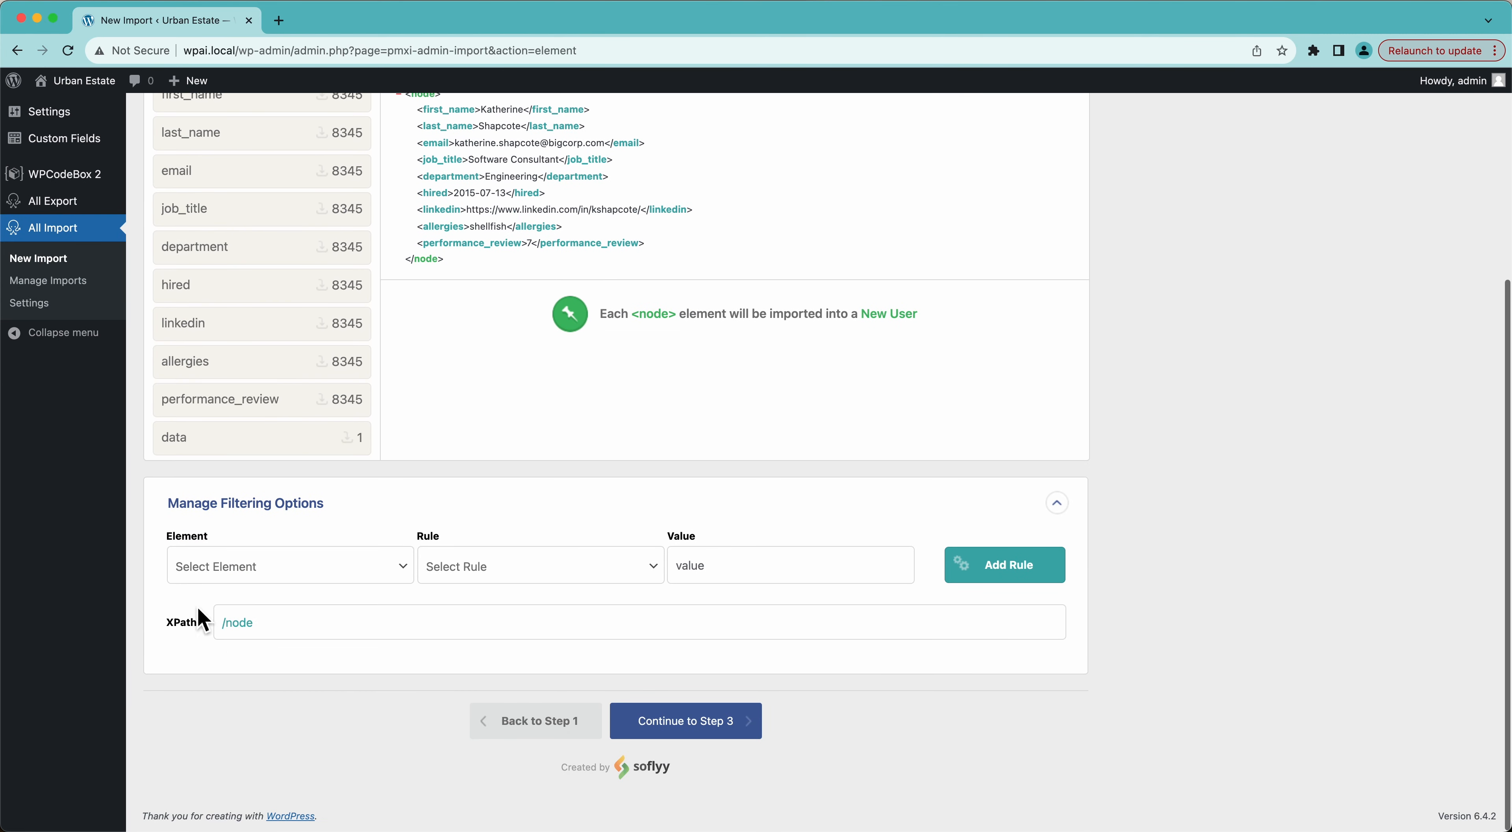
left_click(249, 572)
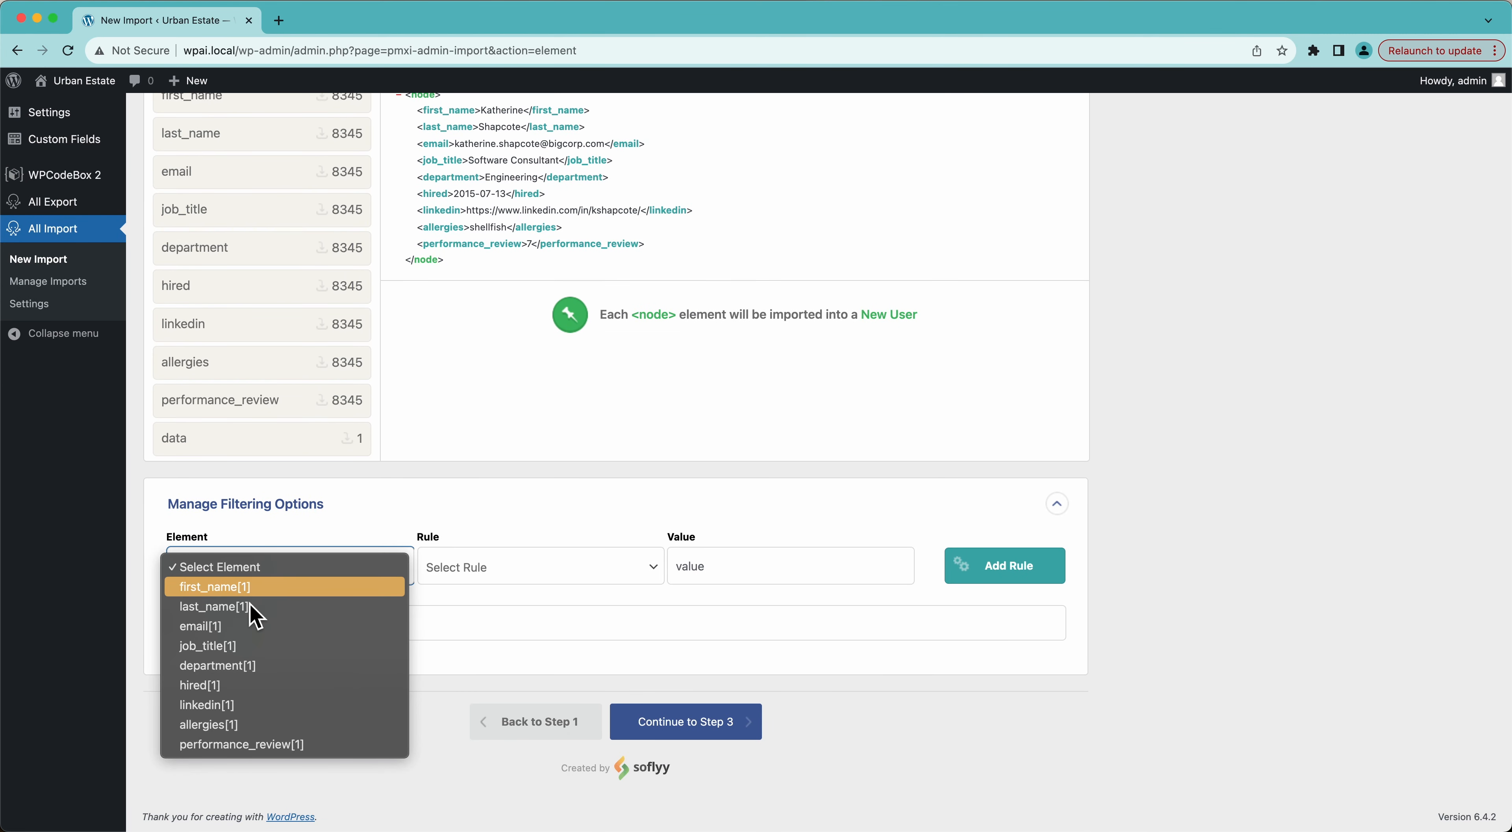
left_click(247, 744)
left_click(463, 571)
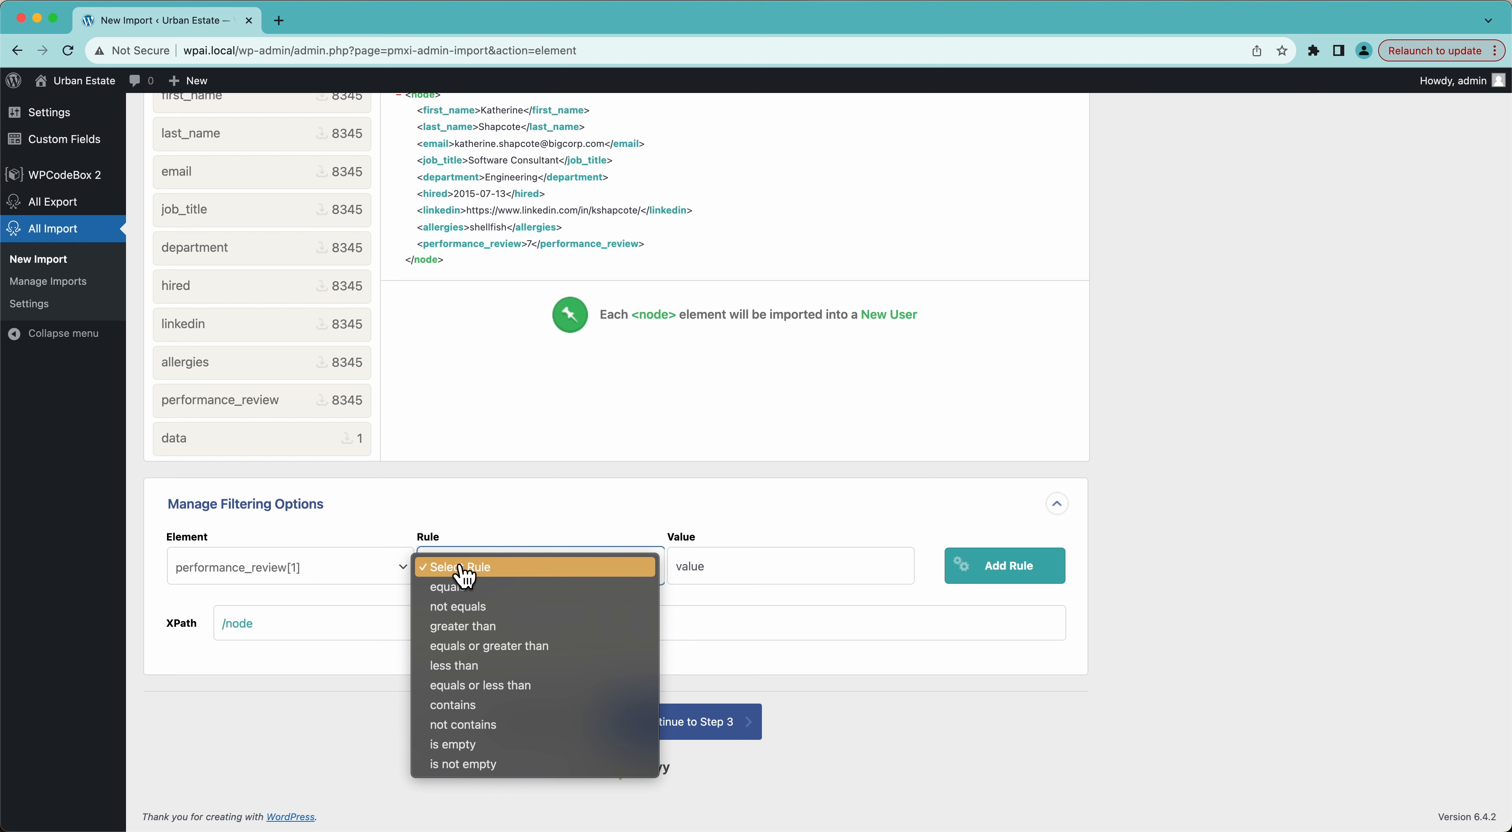
left_click(470, 665)
left_click(710, 566)
type("7")
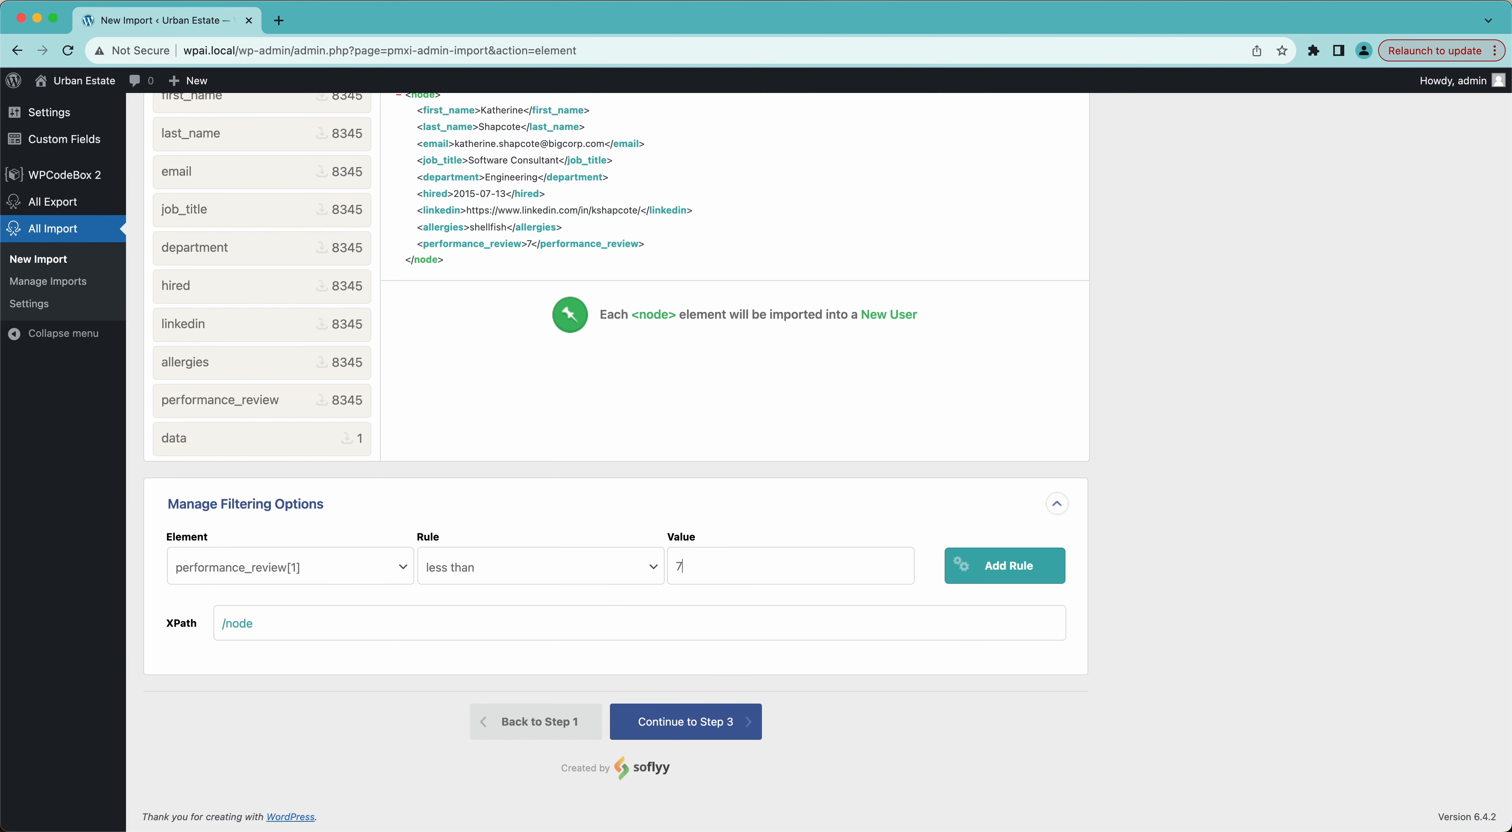
left_click(998, 567)
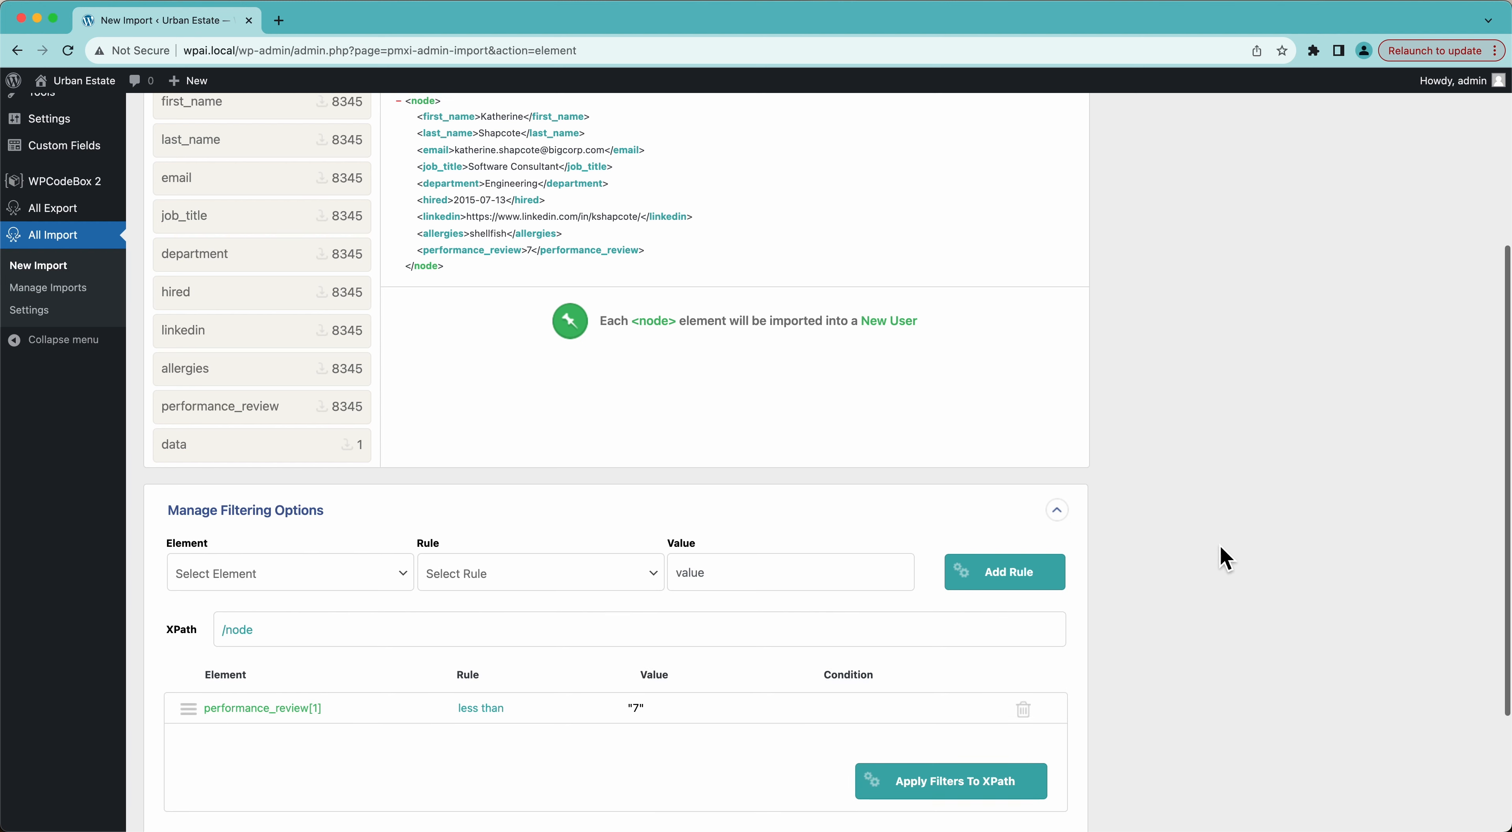
Apply the filter to the XPath, leaving 3575 records to import.
scroll(1225, 554, "up", 5)
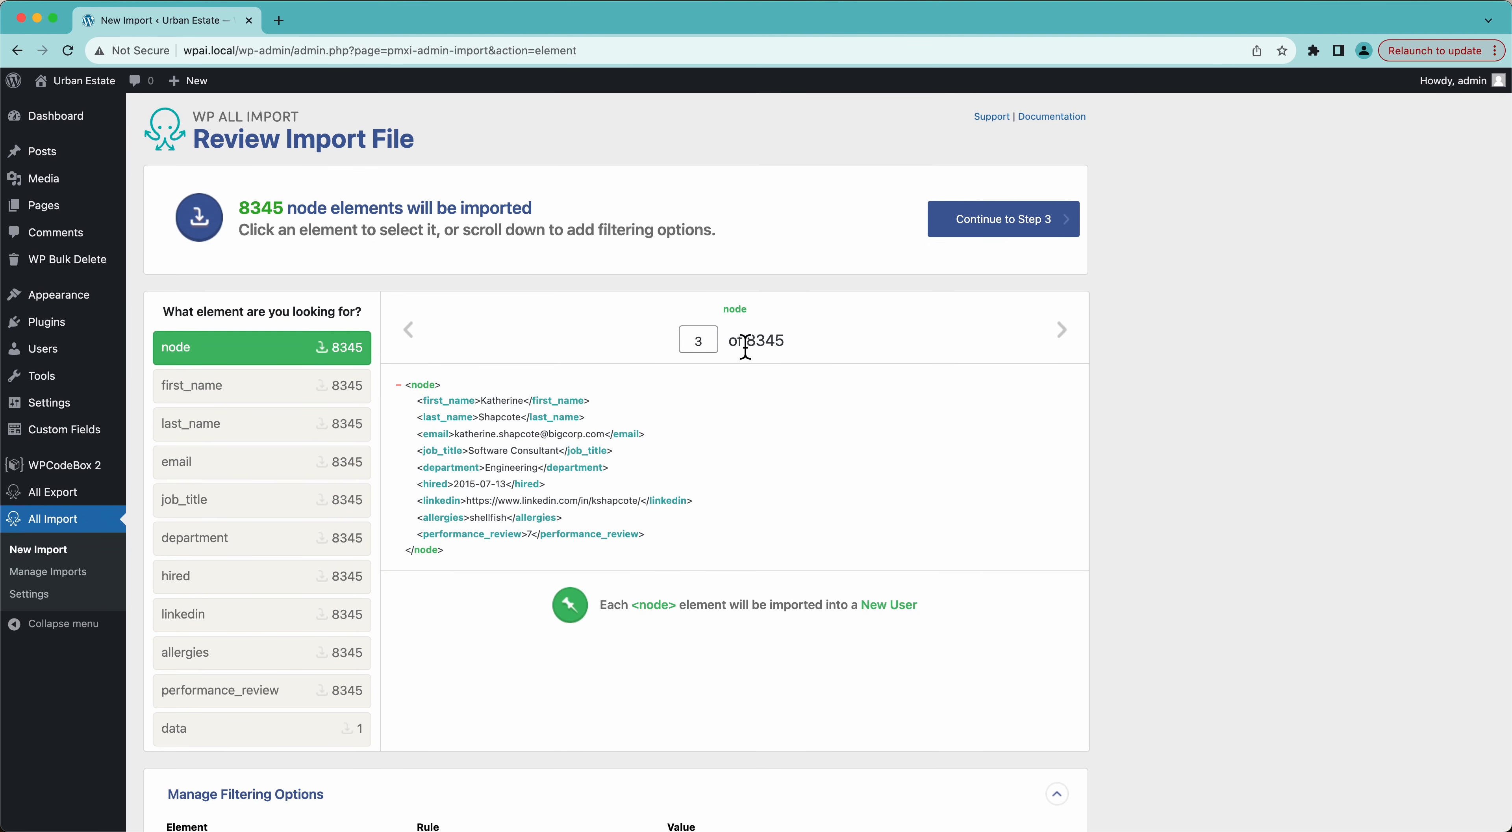
scroll(810, 357, "down", 2)
scroll(810, 357, "down", 5)
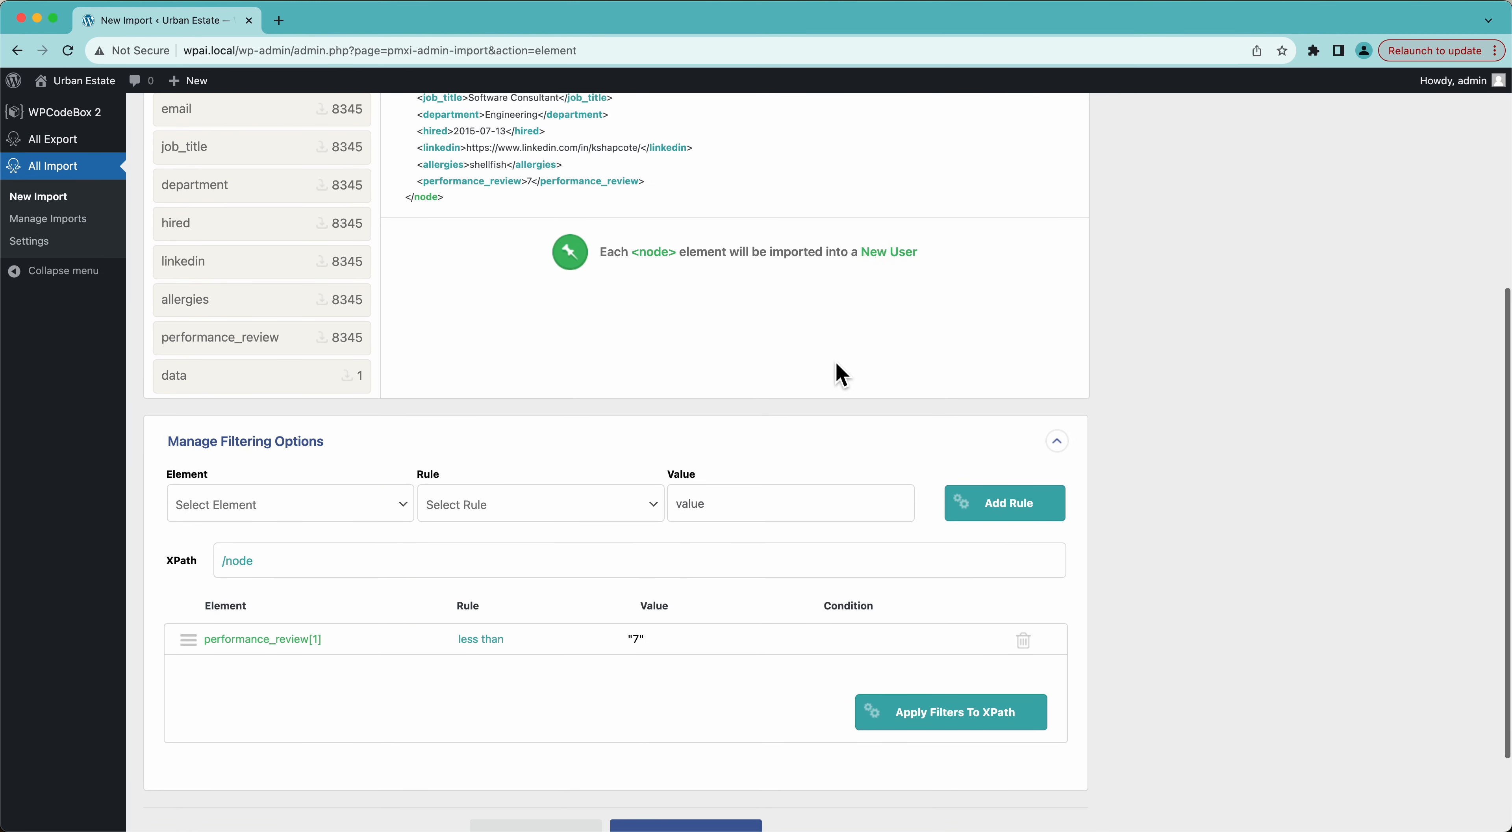
left_click(957, 730)
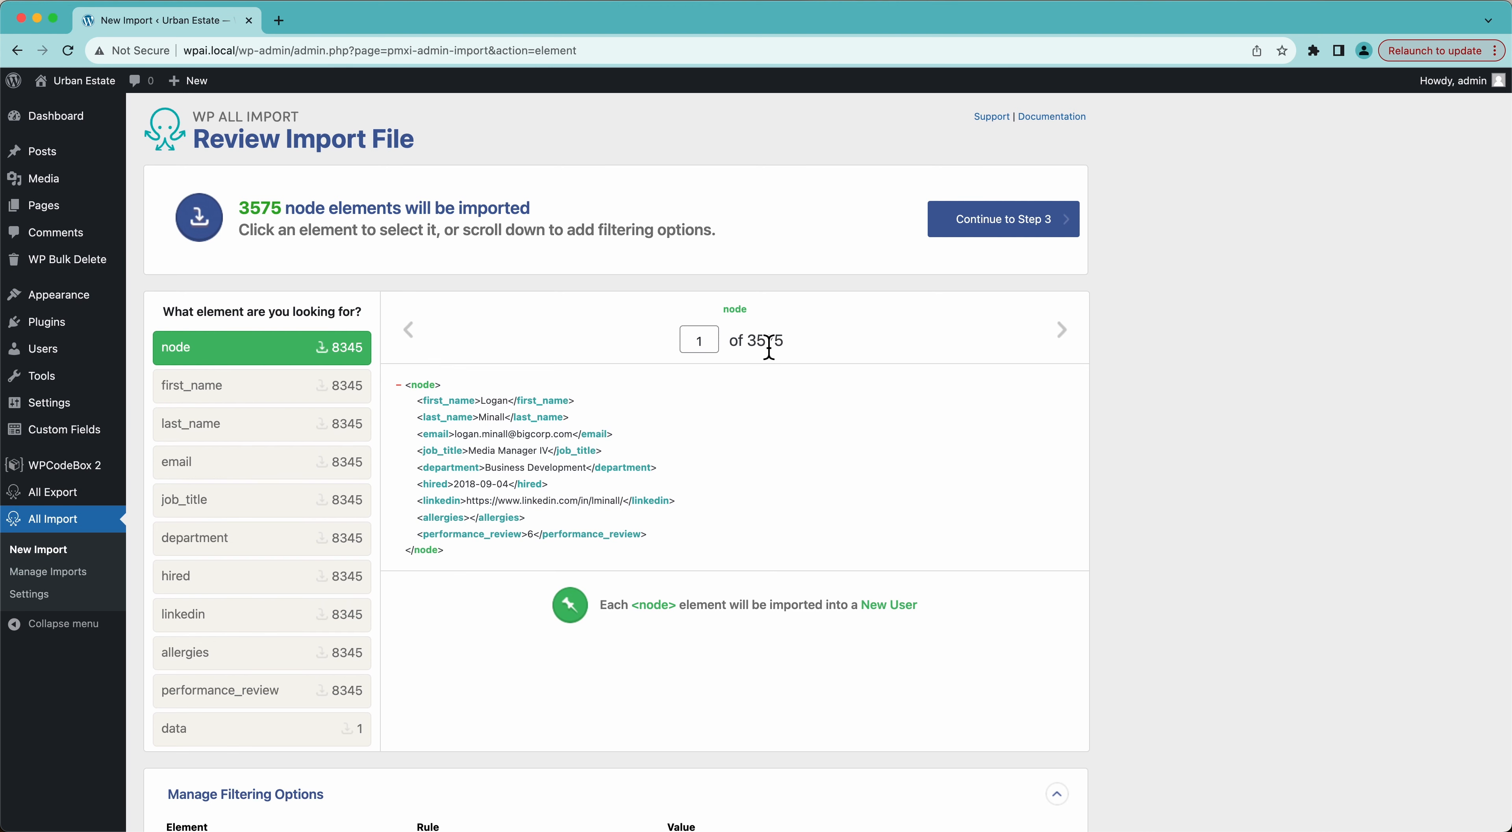
Add a second filter rule: department[1] equals Sales.
scroll(787, 540, "down", 6)
scroll(789, 544, "up", 1)
scroll(789, 543, "up", 5)
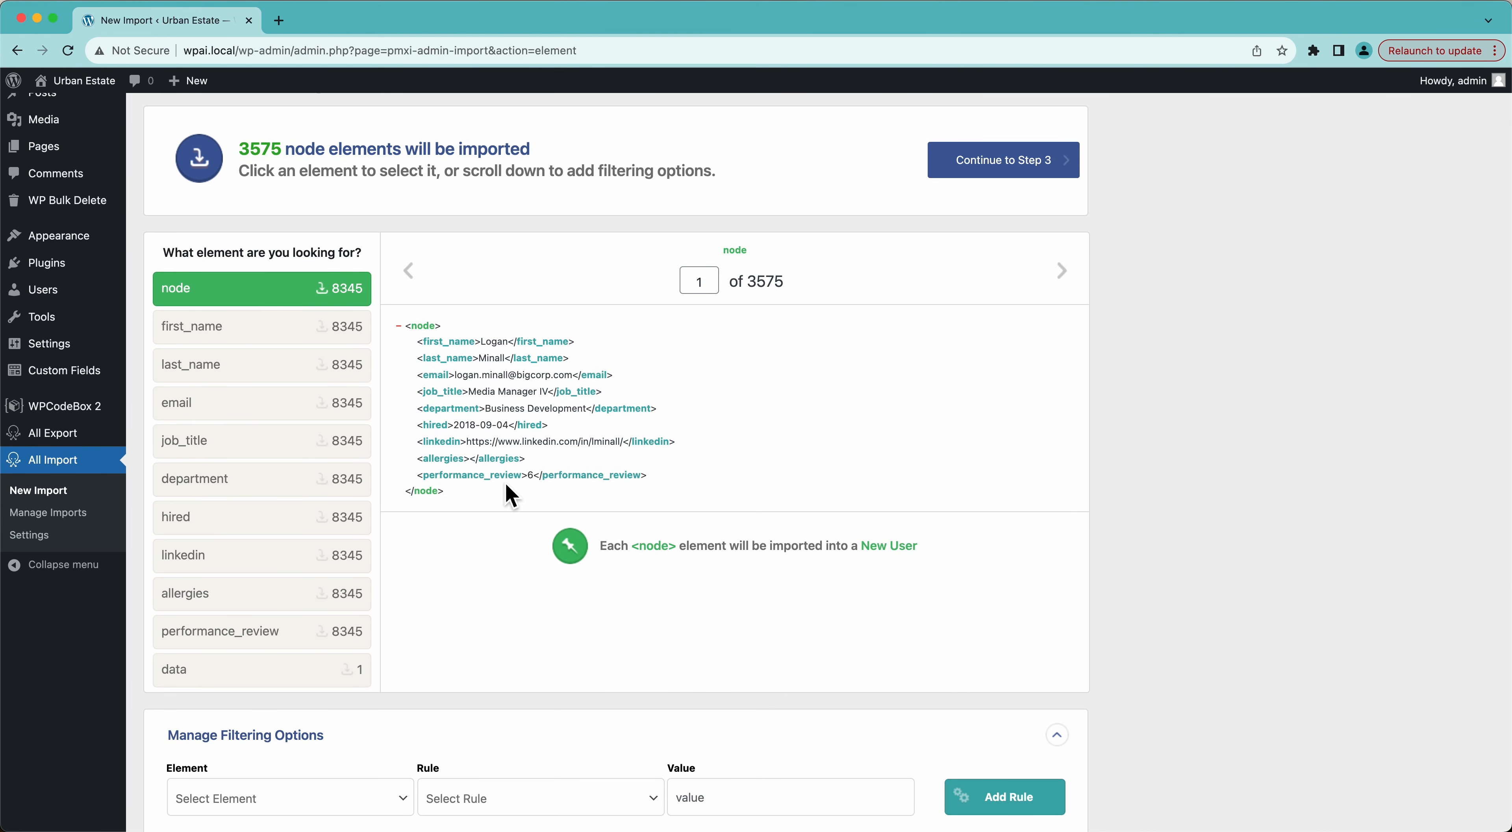
scroll(537, 589, "down", 5)
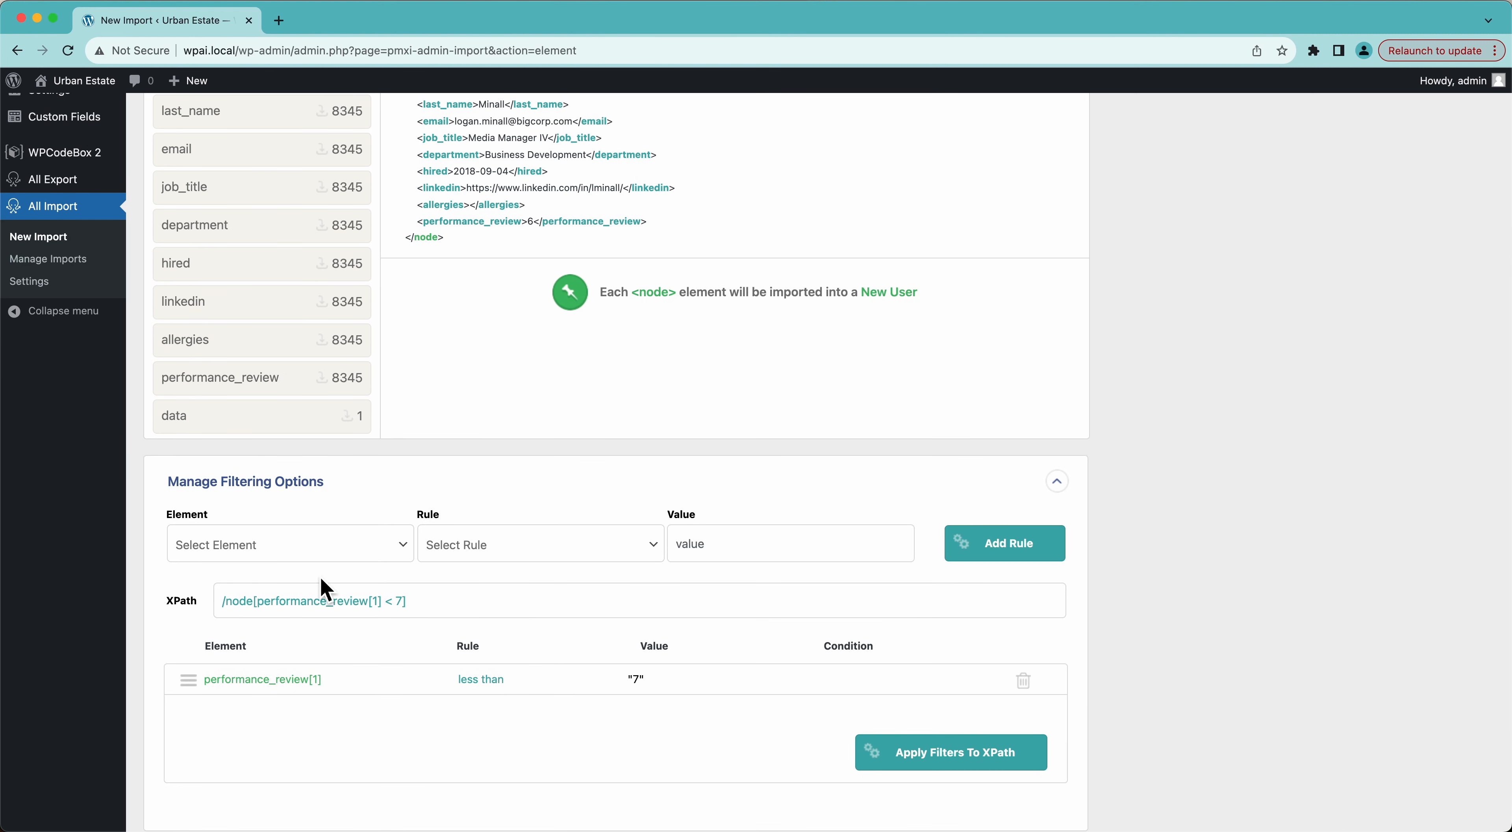
left_click(314, 554)
left_click(260, 644)
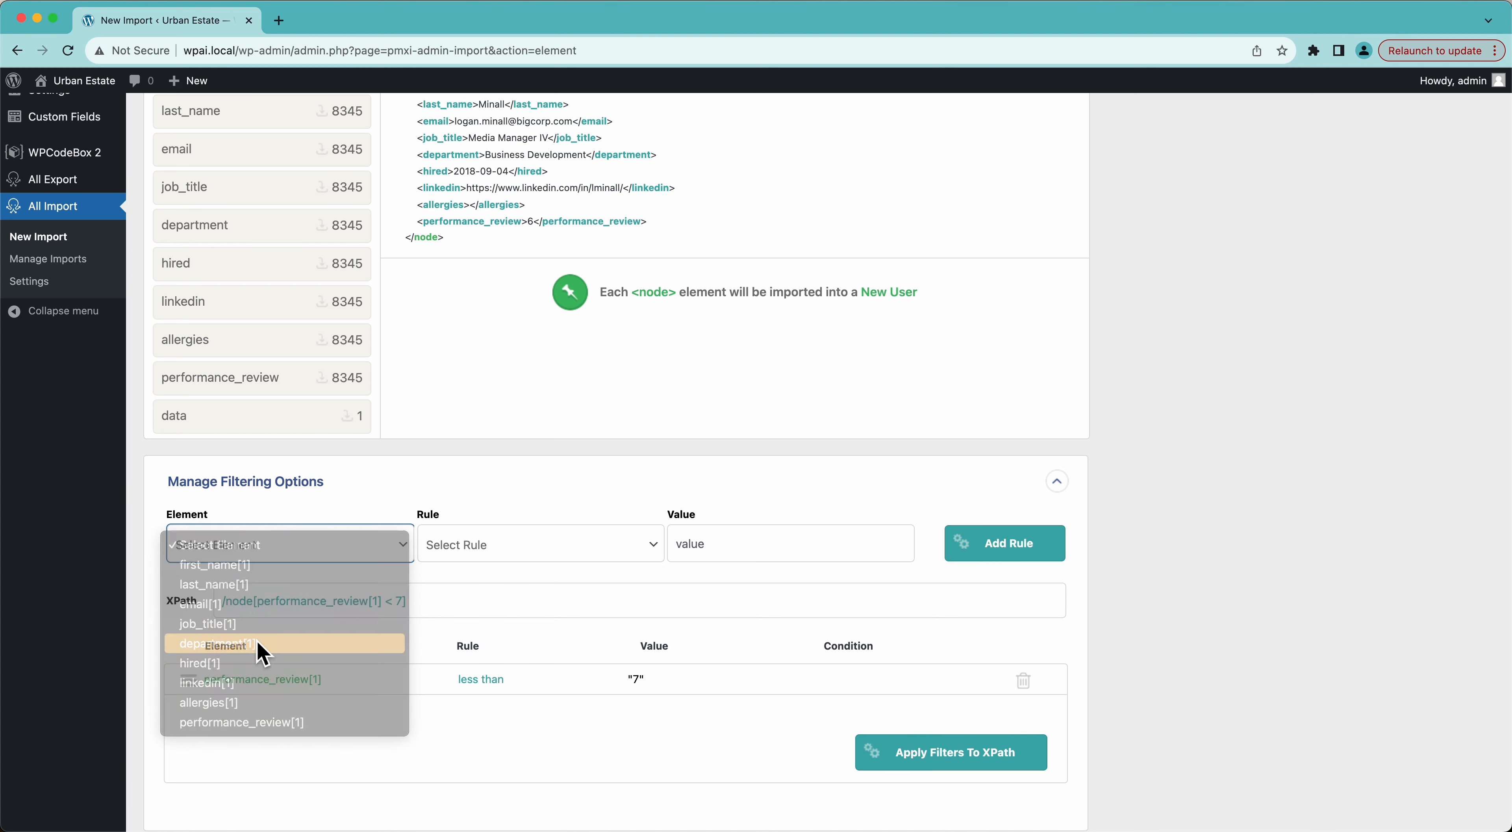
left_click(492, 553)
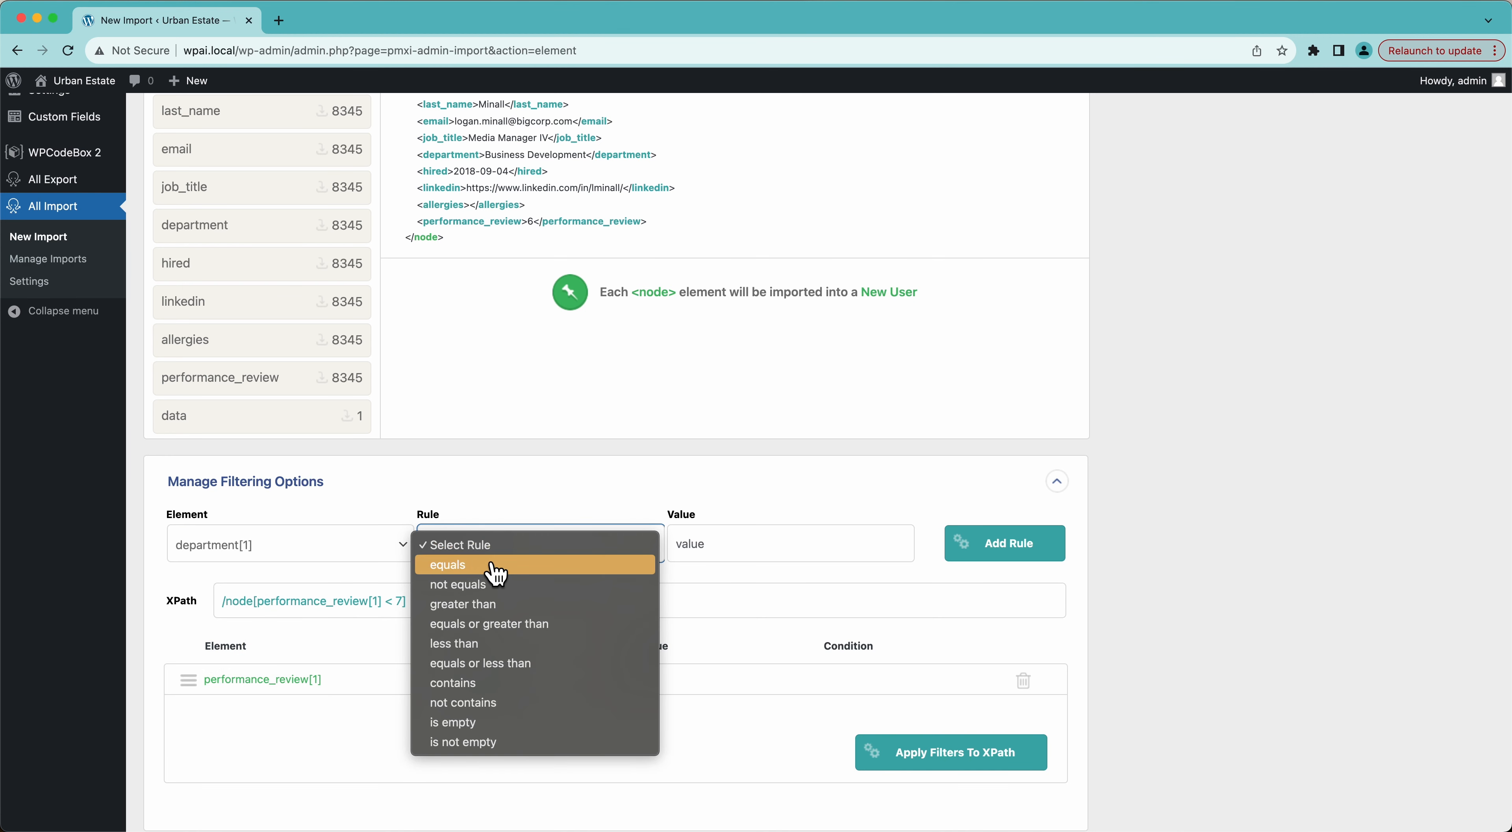
left_click(492, 568)
left_click(725, 553)
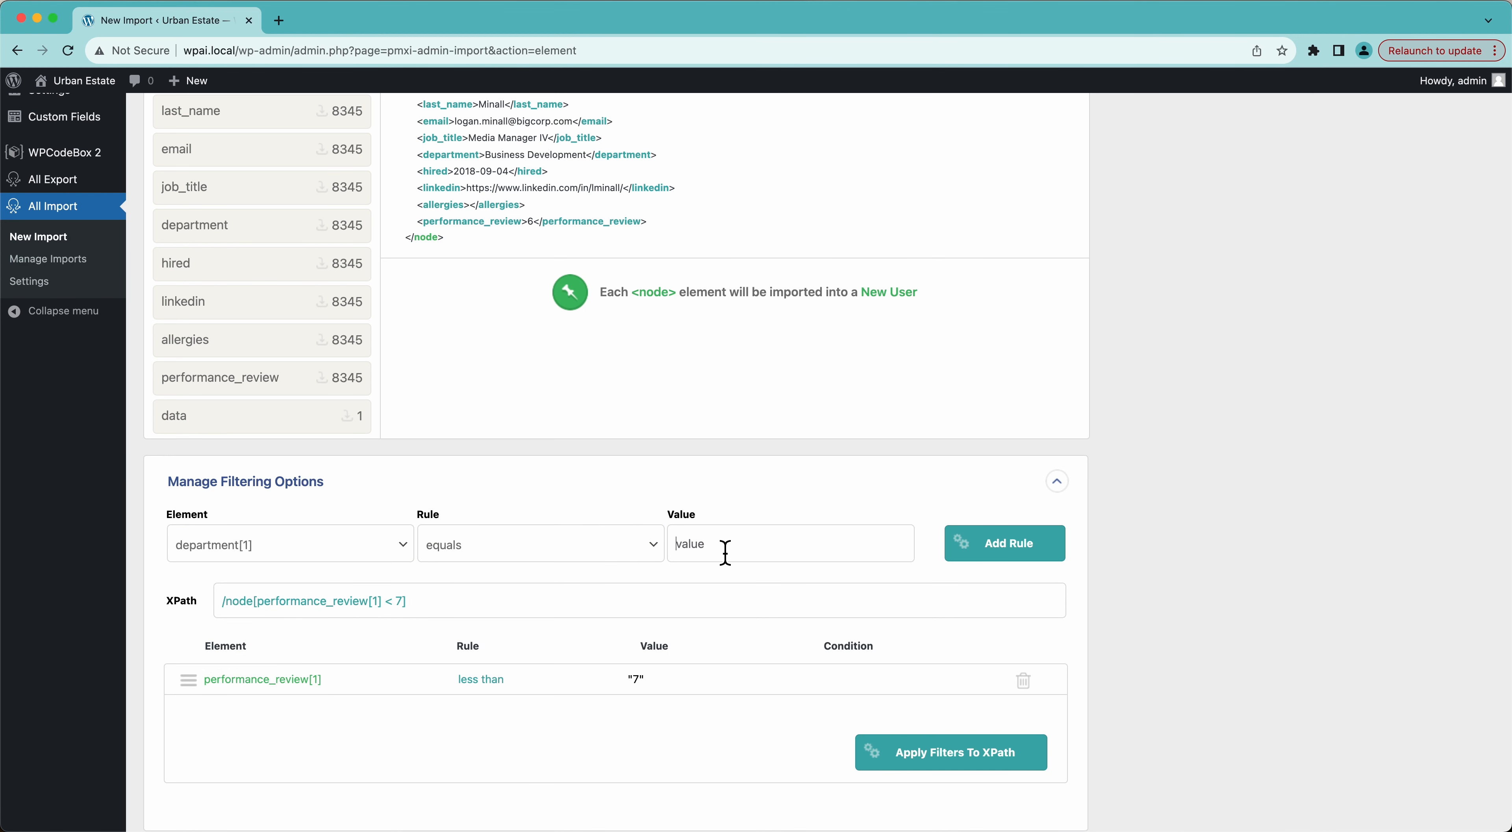
type("Sales")
left_click(1009, 546)
Apply the filters to the XPath, narrowing the import to 307 records.
scroll(1186, 540, "up", 5)
scroll(1187, 541, "down", 8)
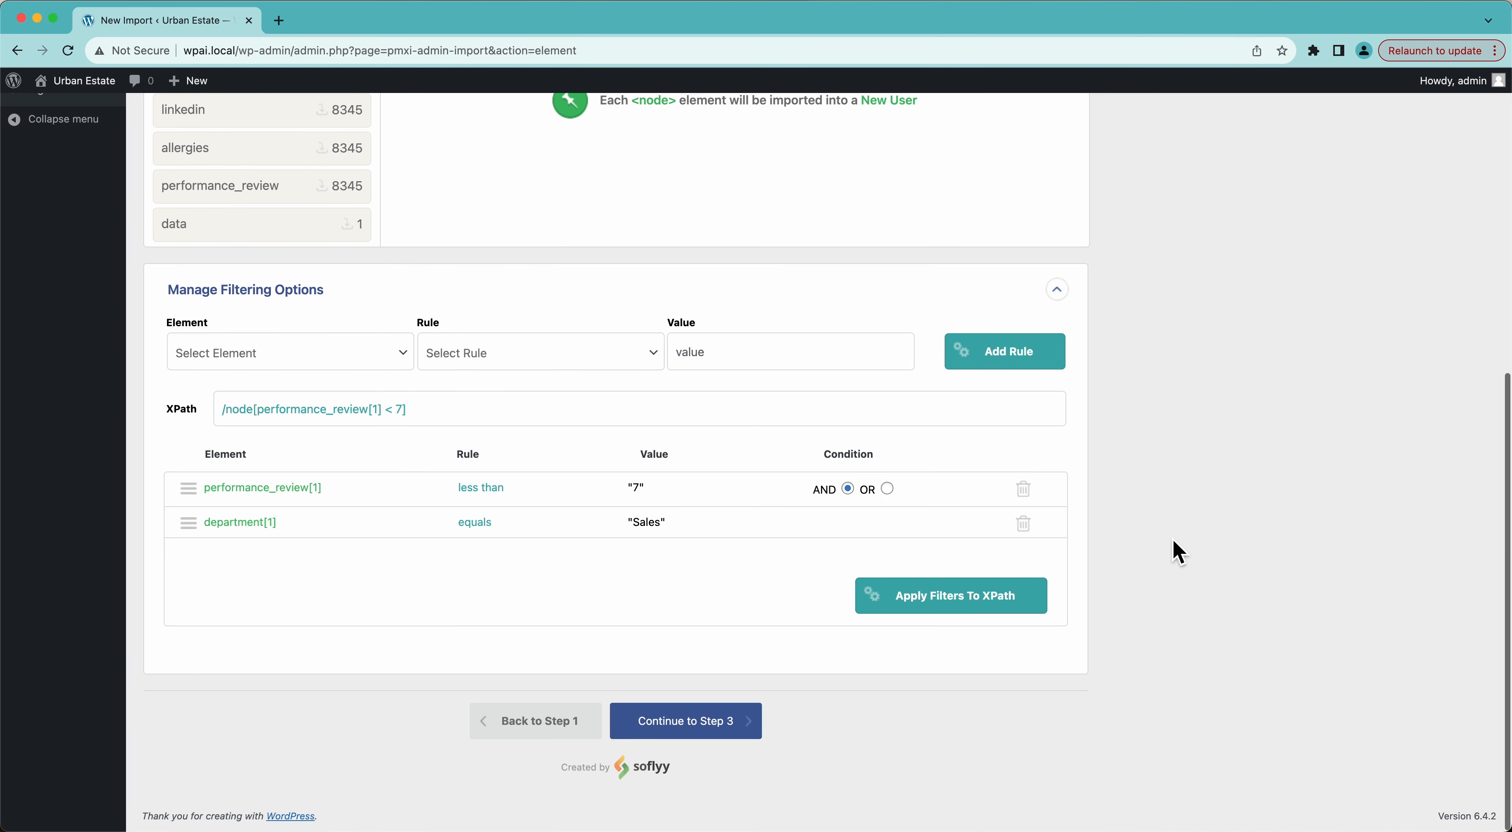
left_click(986, 605)
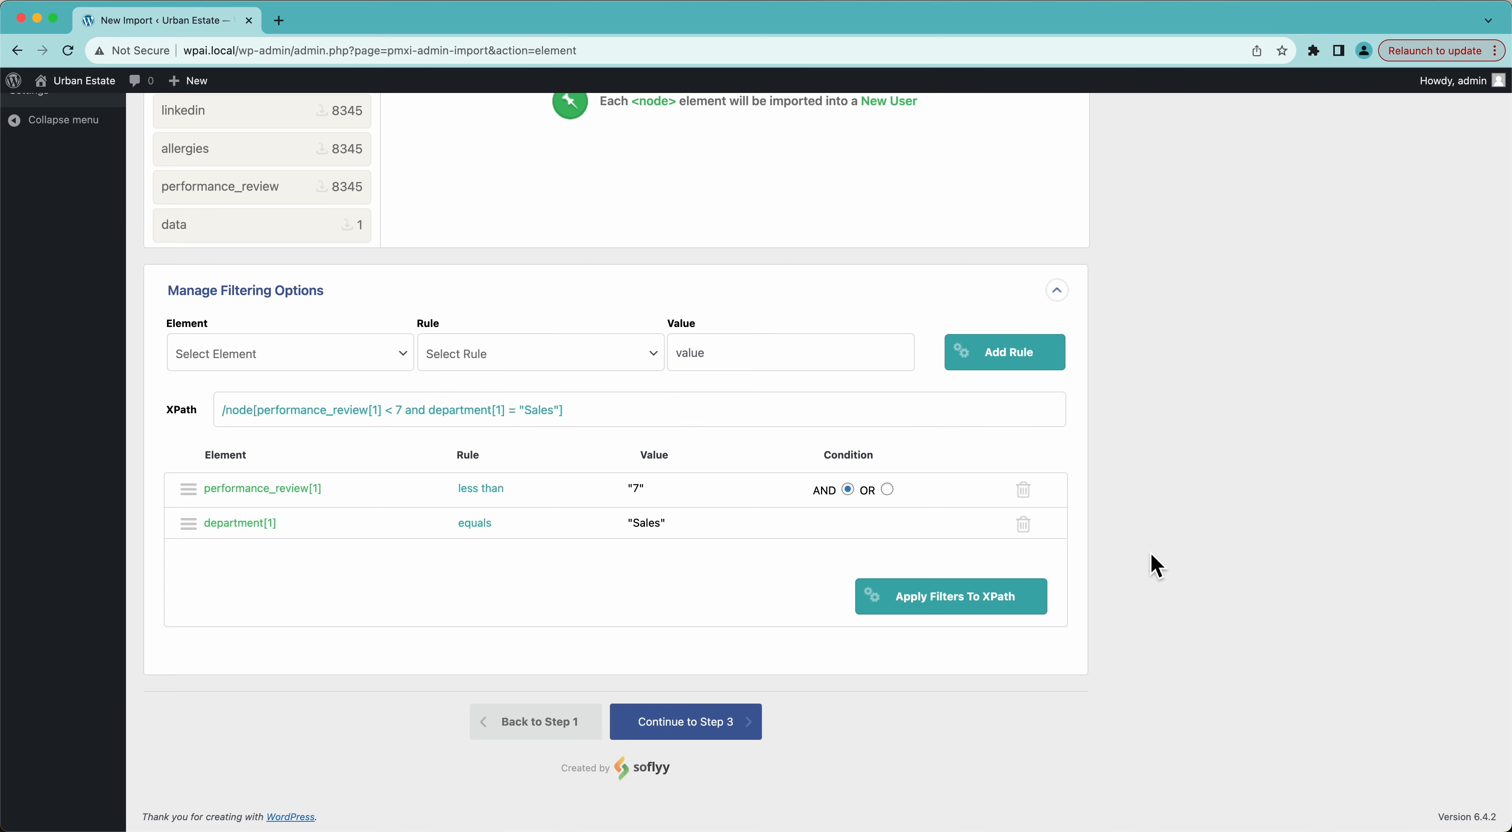
scroll(1153, 564, "up", 5)
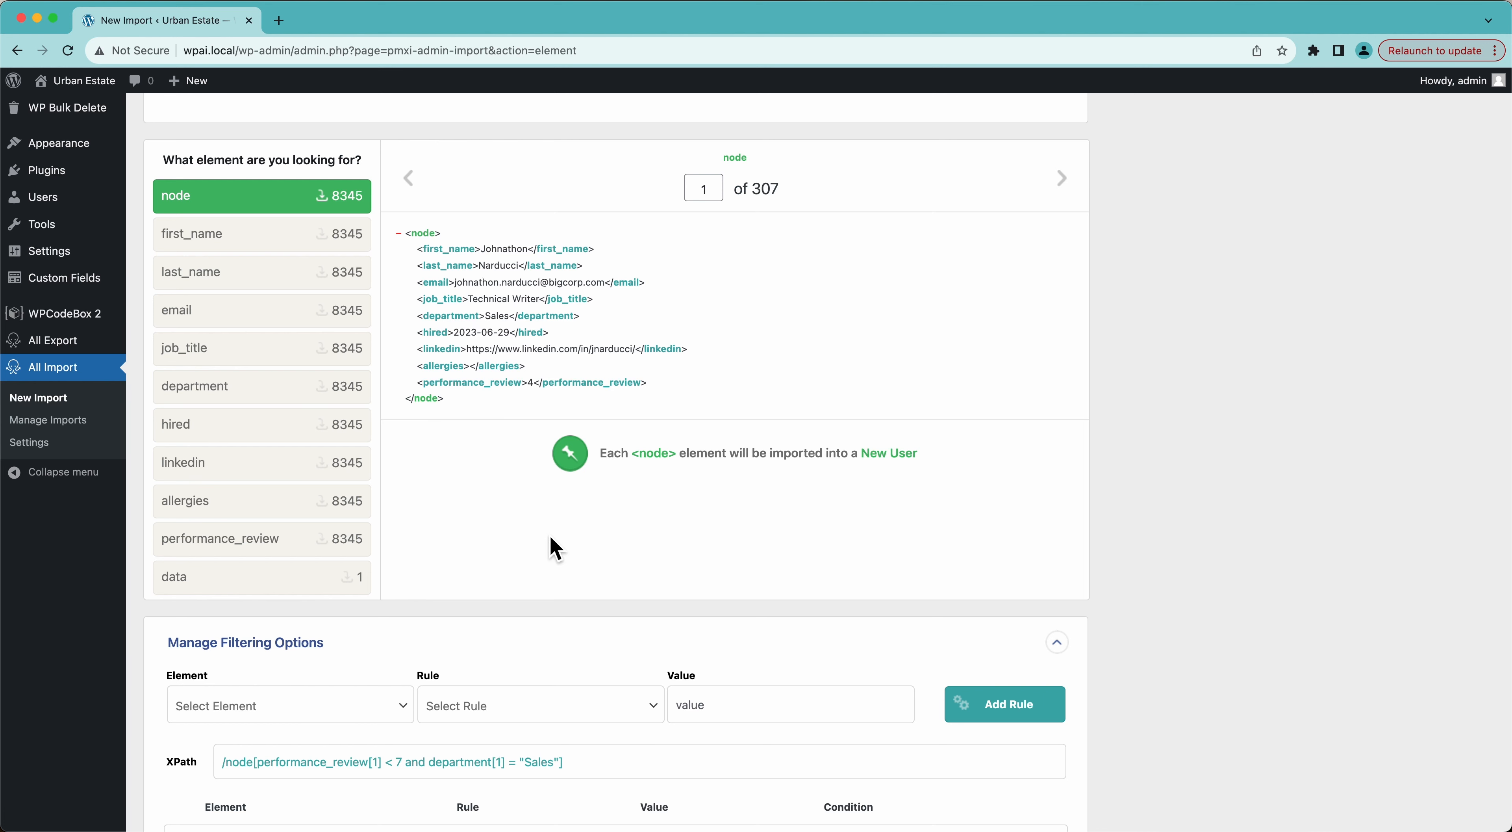
Add a third filter rule: allergies[1] equals peanuts.
scroll(555, 549, "down", 3)
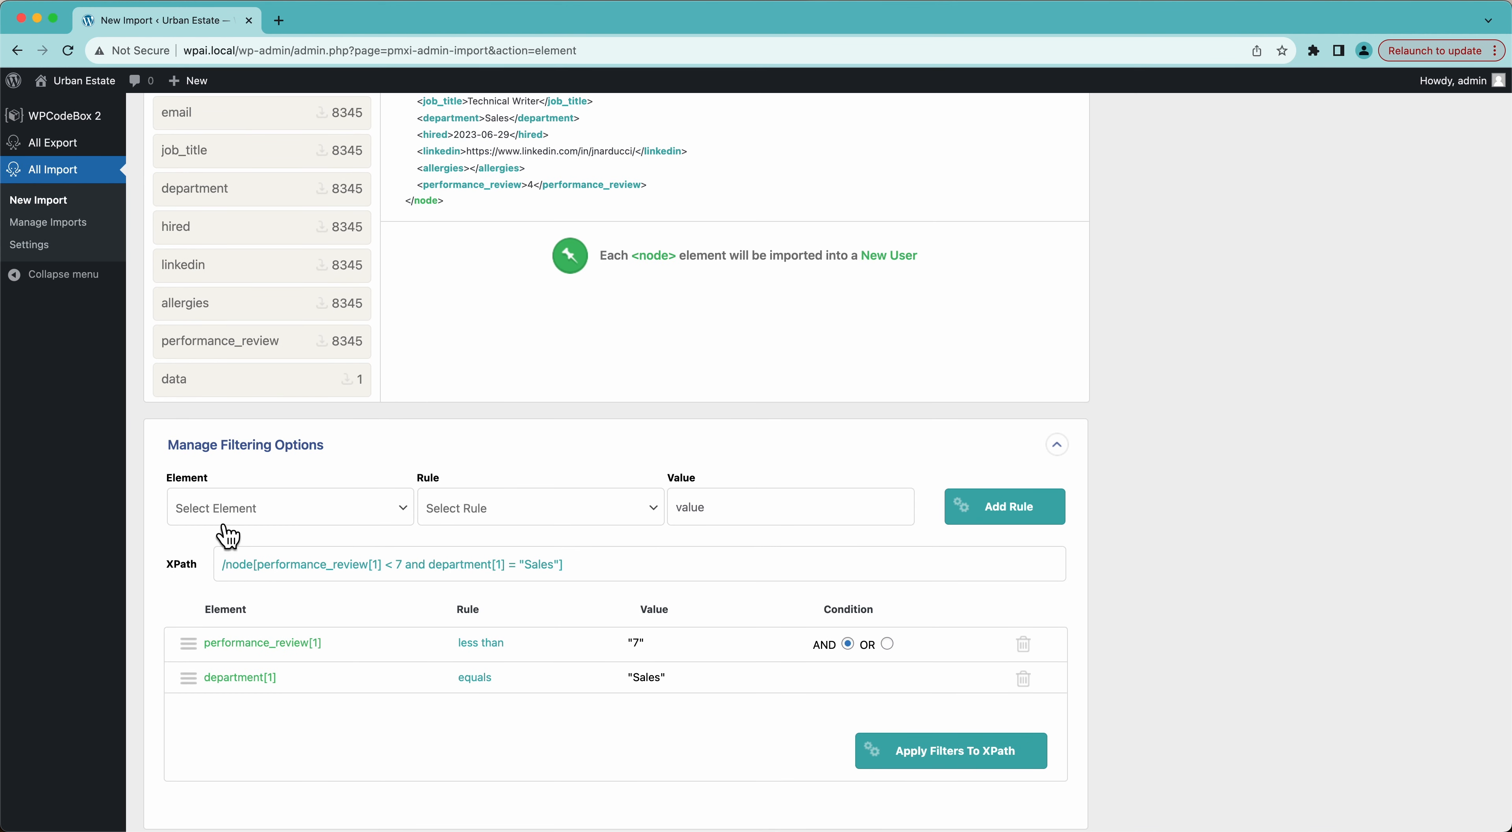
left_click(226, 508)
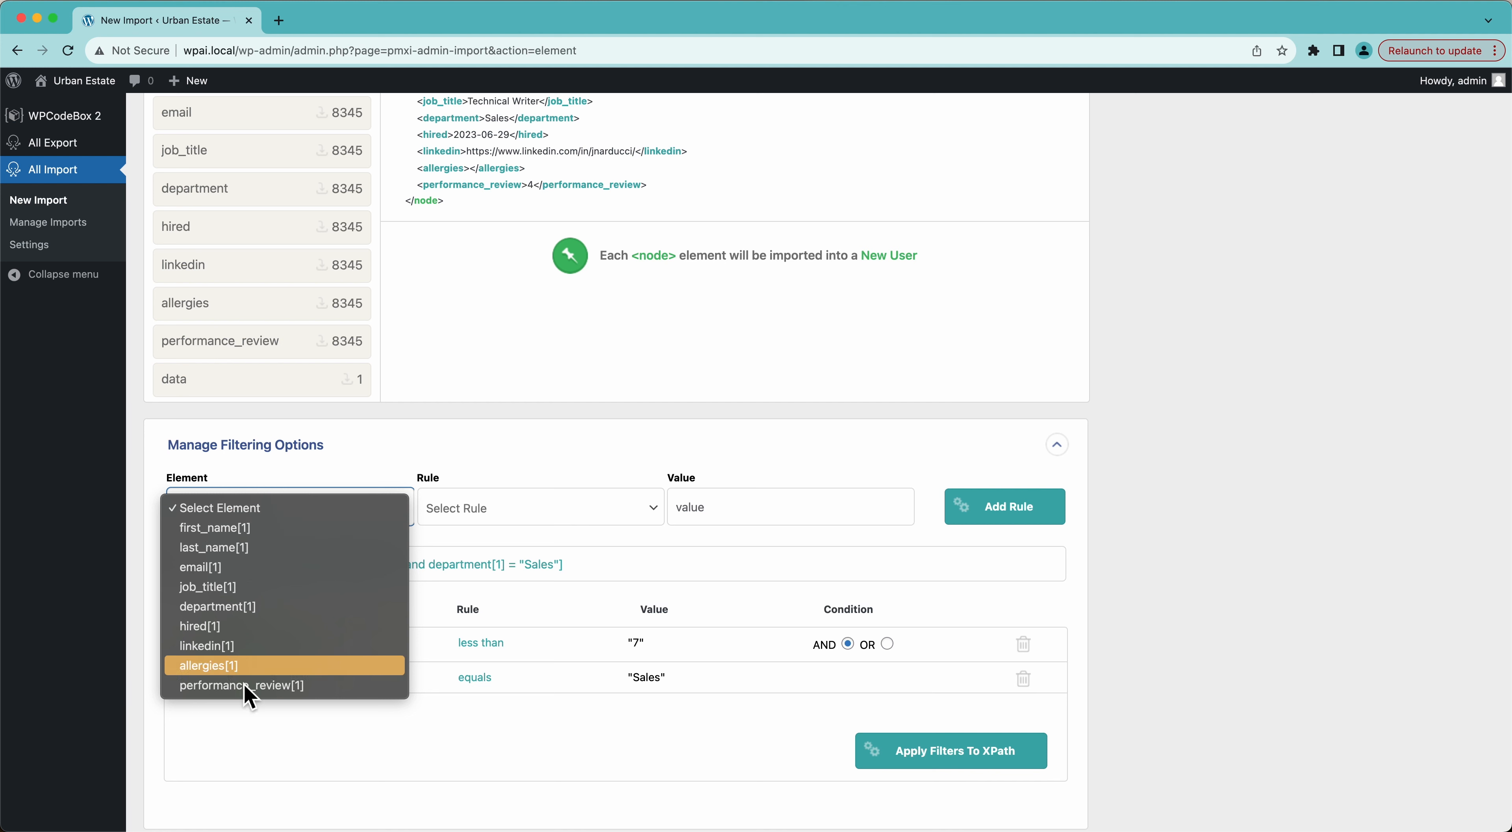
left_click(461, 736)
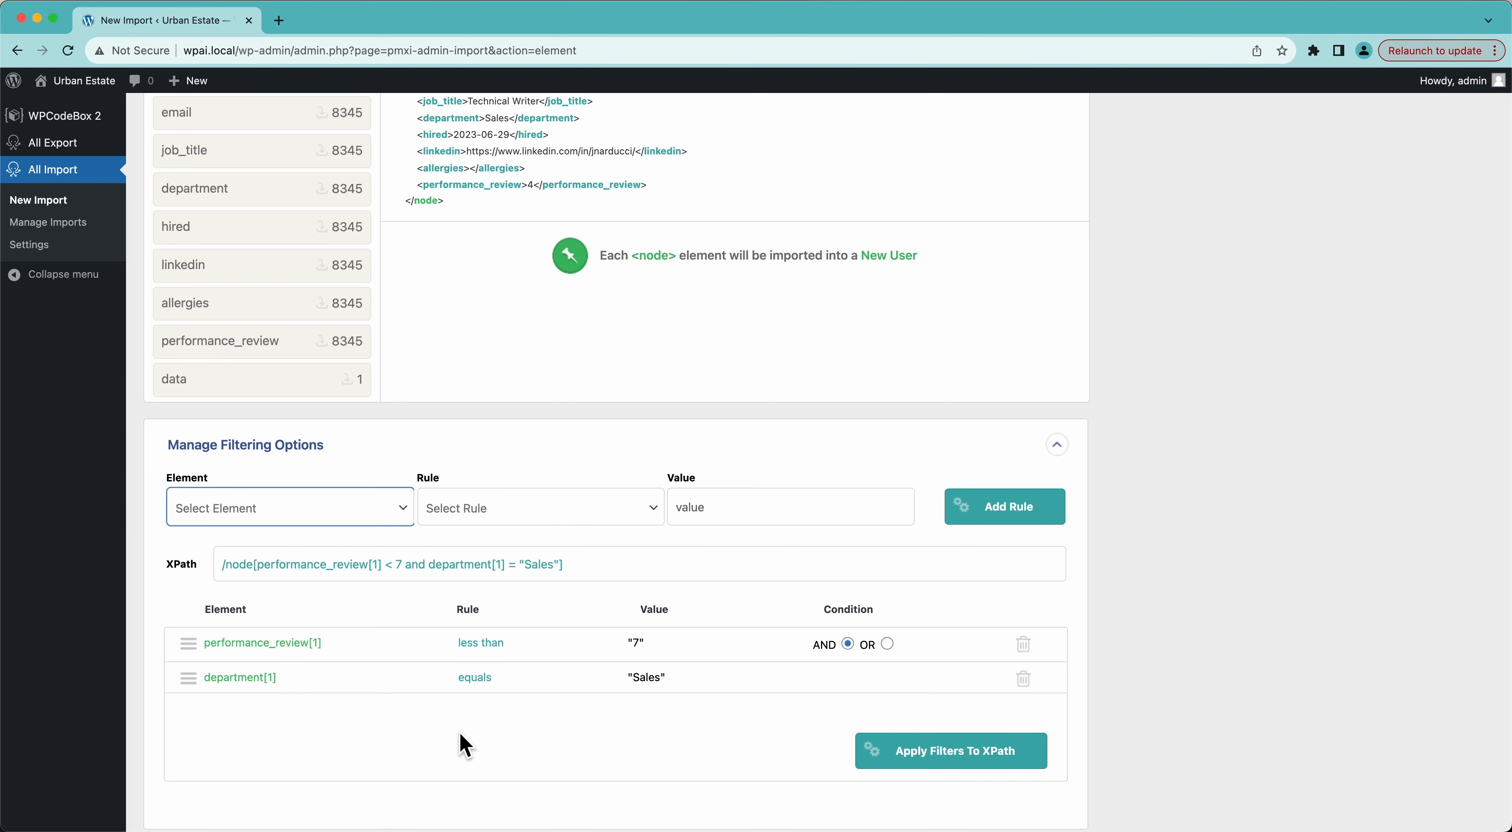
left_click(245, 512)
left_click(233, 666)
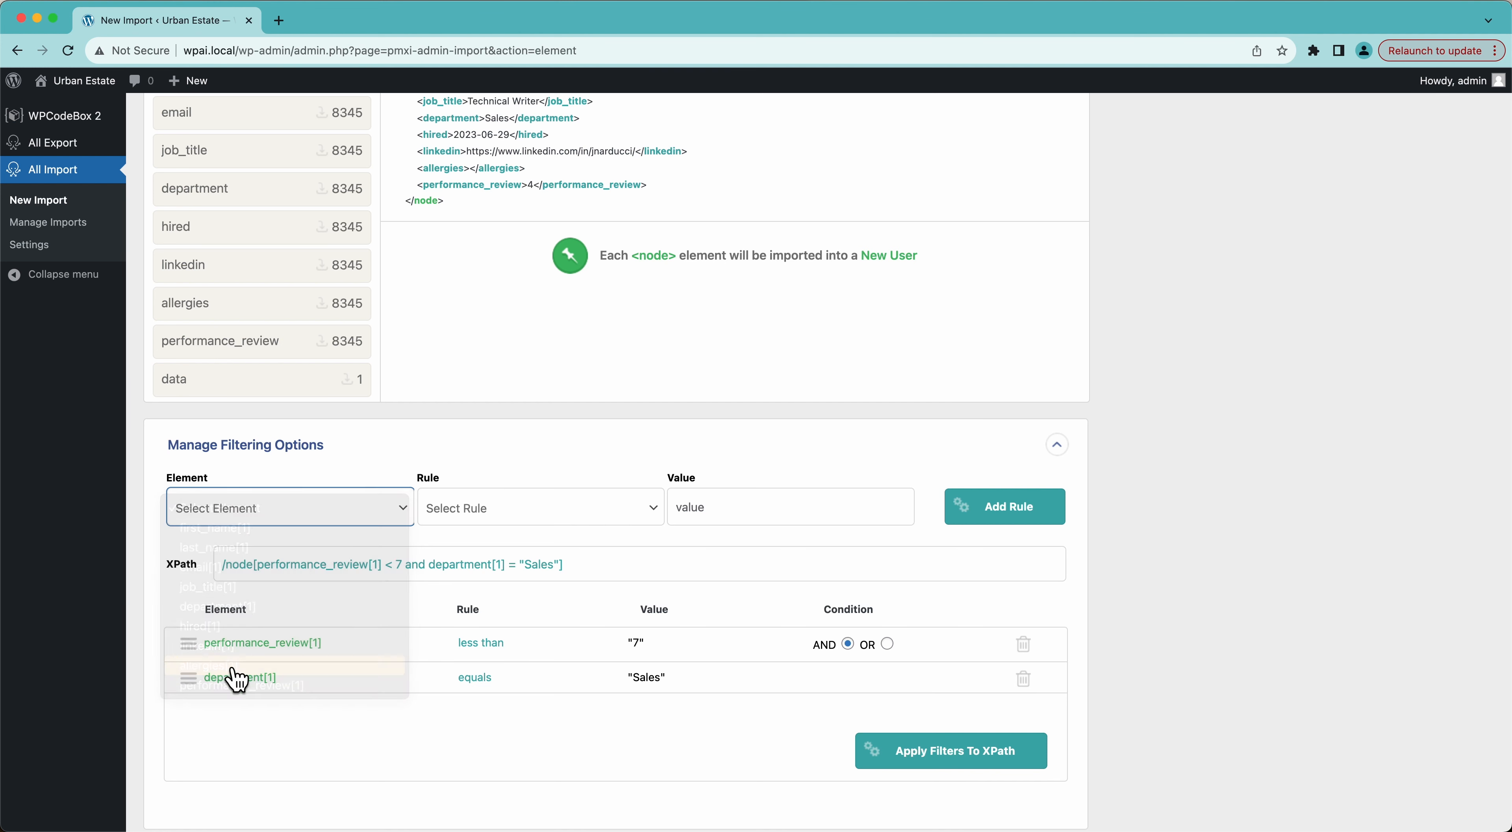
left_click(473, 516)
left_click(455, 539)
left_click(707, 519)
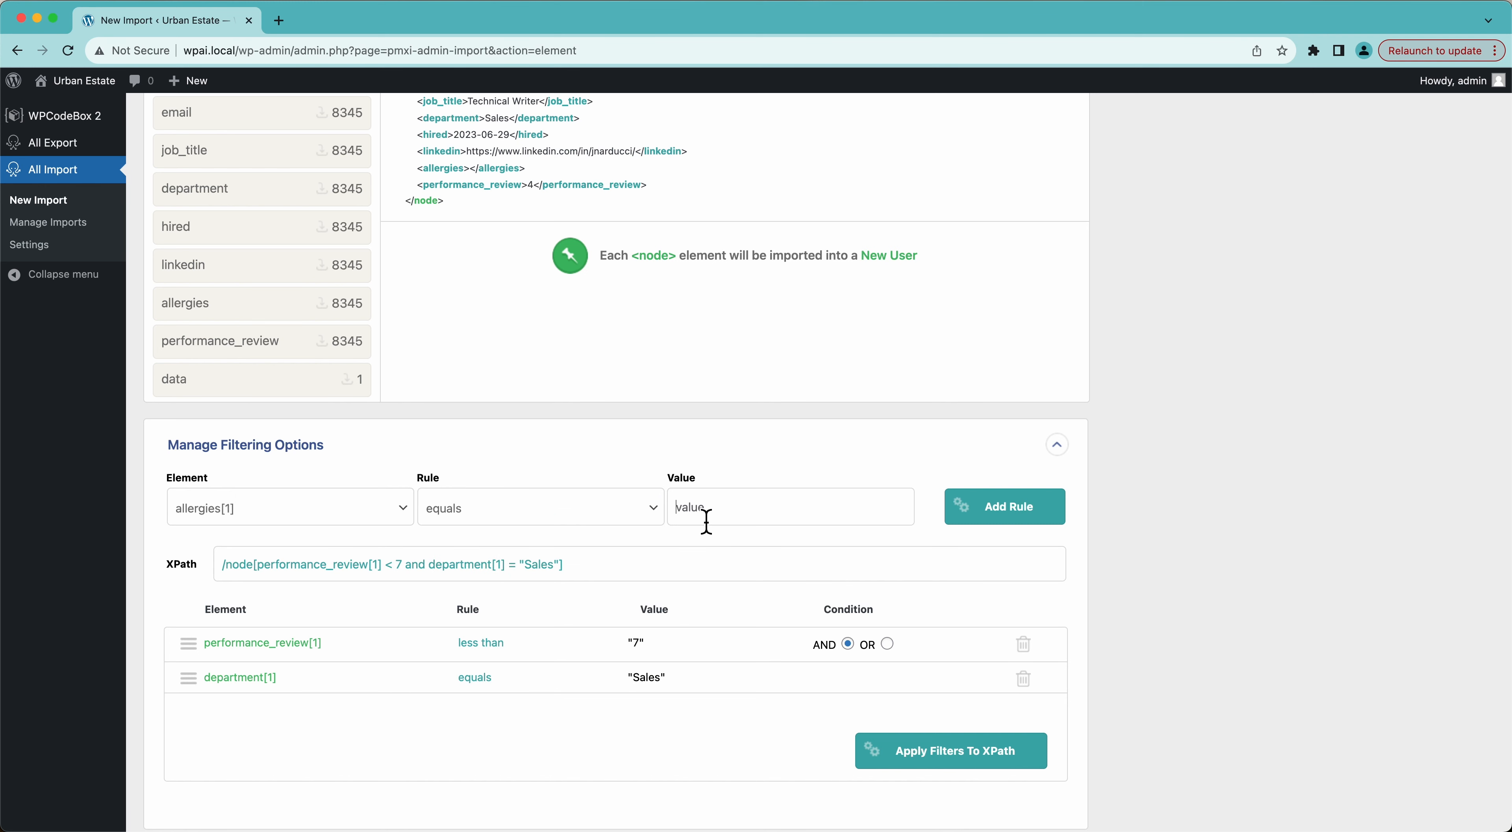
type("peanuts")
left_click(978, 509)
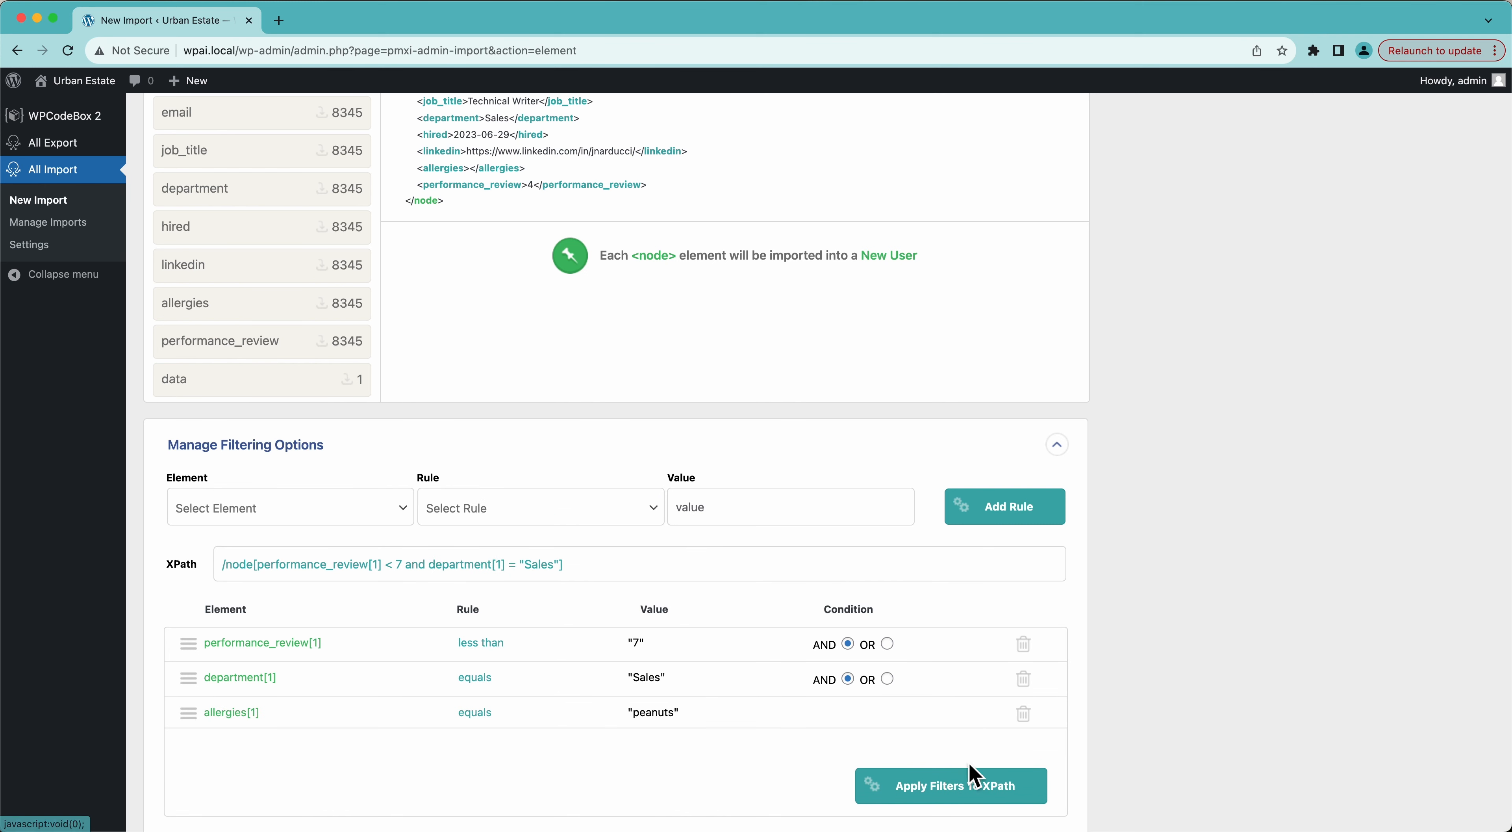
Apply the filters to the XPath, leaving 5 records to import.
left_click(972, 781)
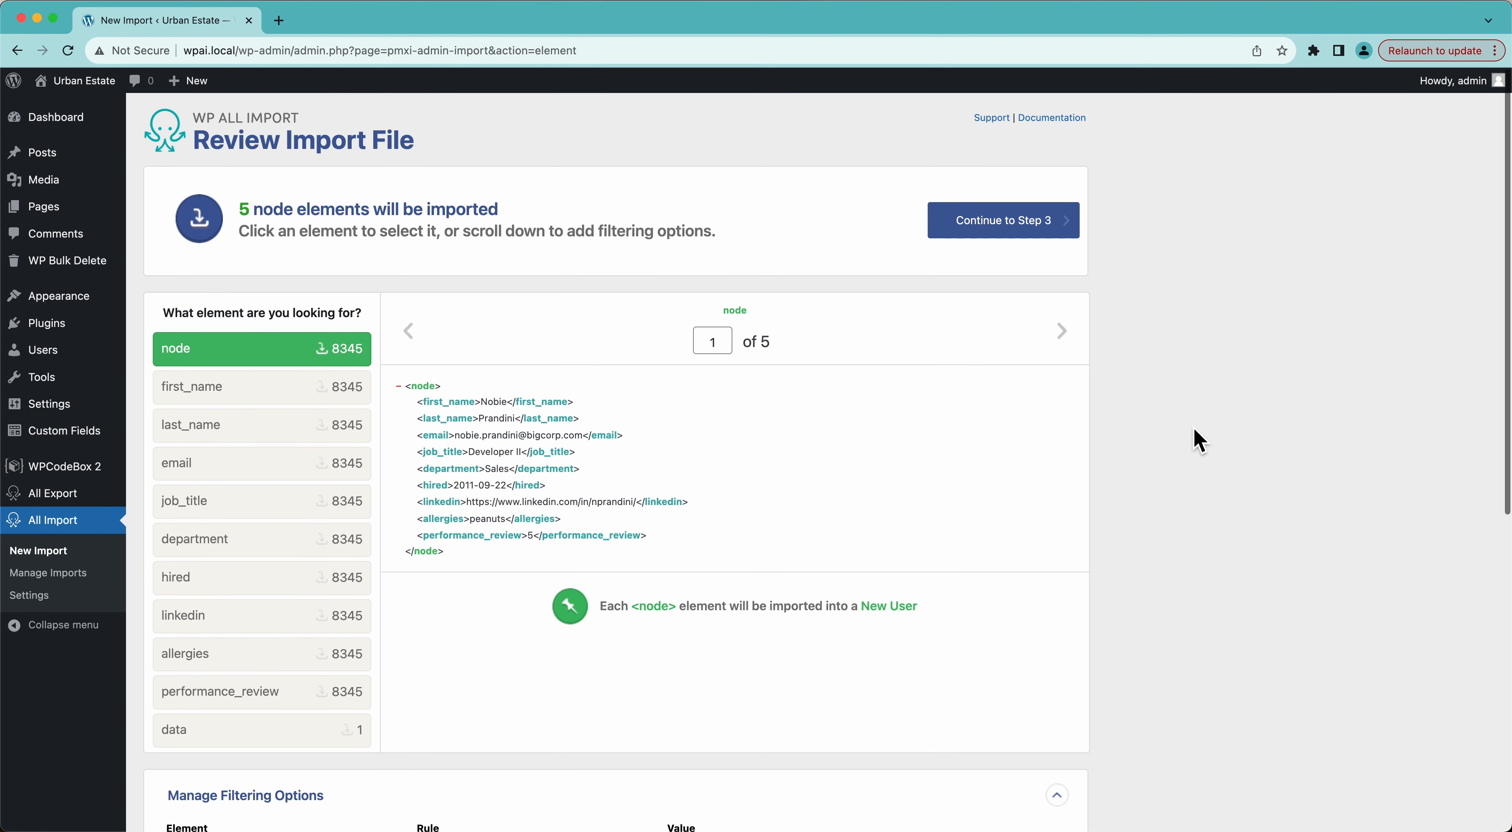
scroll(1197, 437, "down", 2)
scroll(1197, 437, "down", 5)
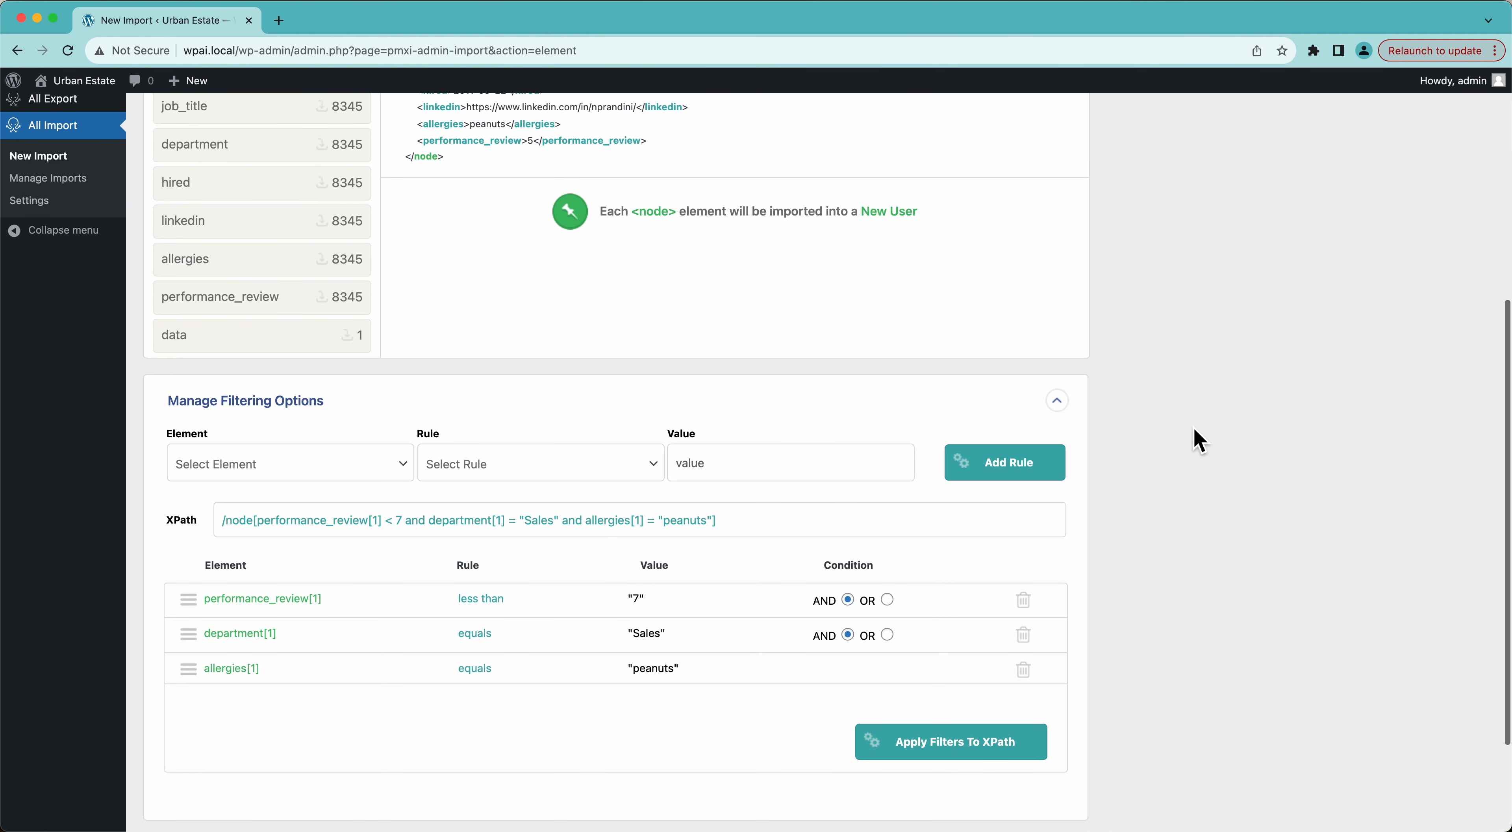
scroll(557, 591, "up", 5)
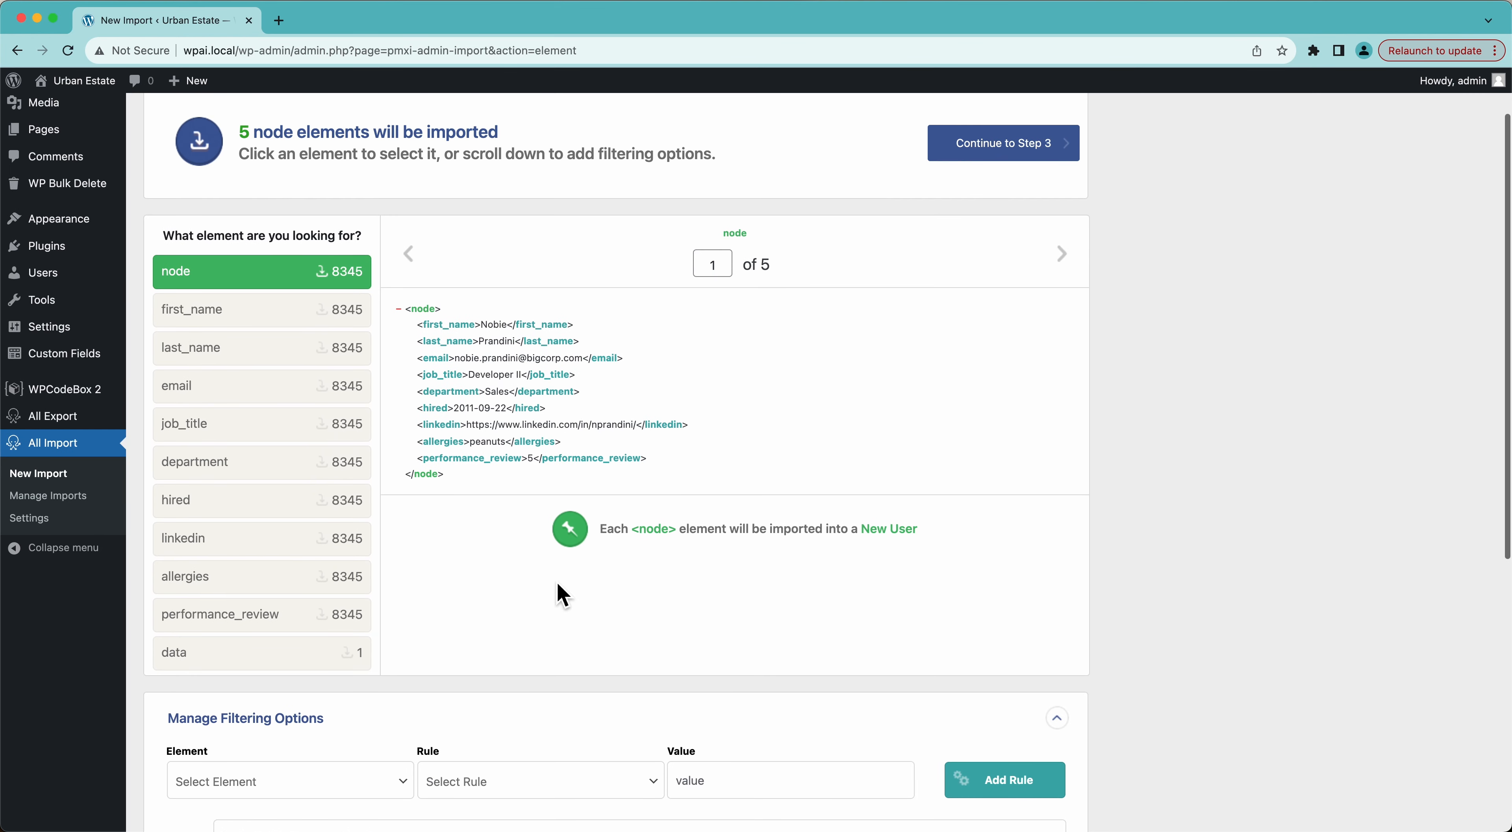
scroll(701, 467, "down", 5)
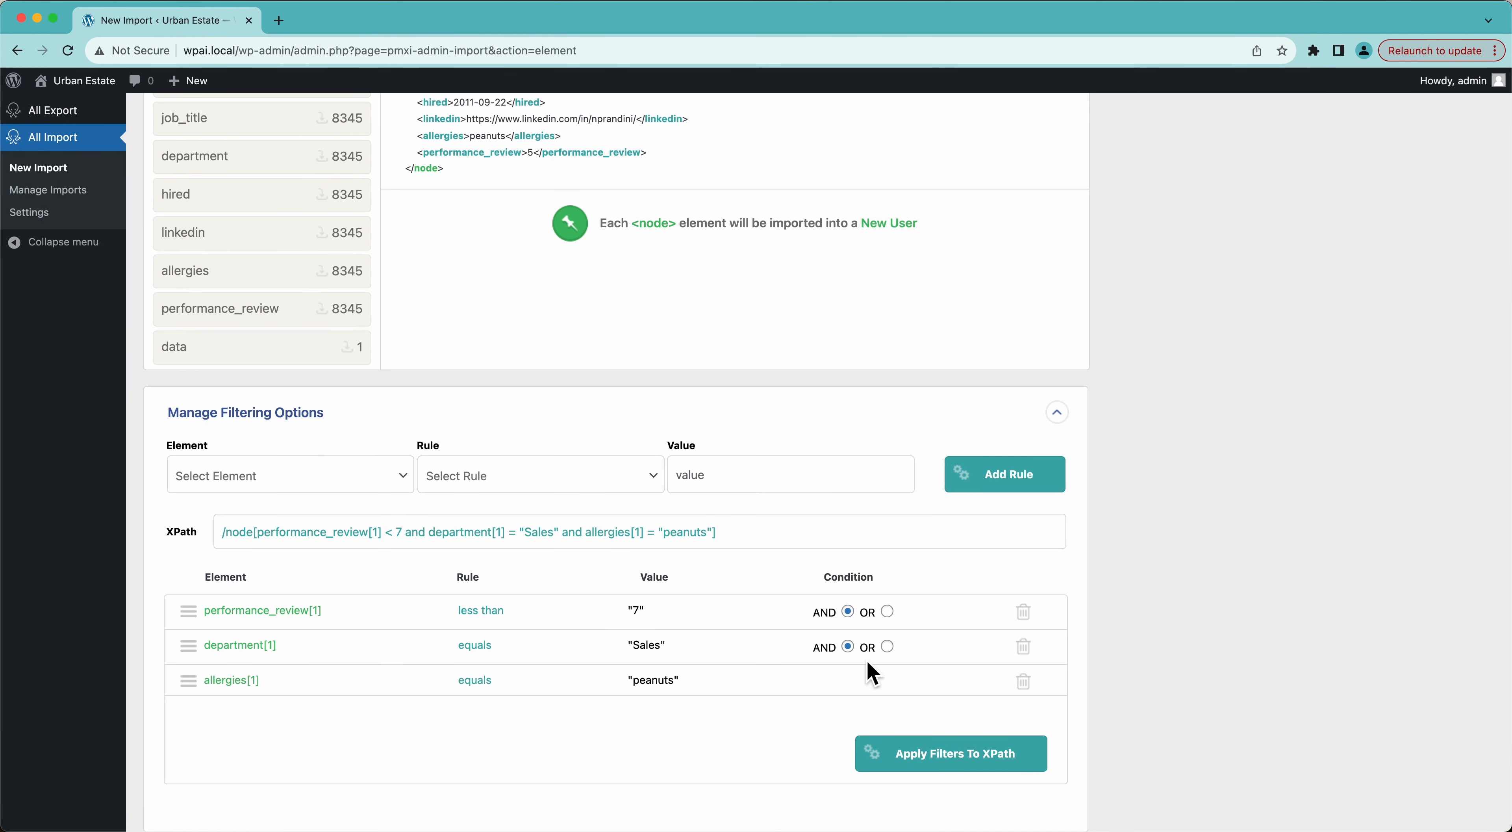
Delete the performance_review and allergies rules and reapply, keeping department equals Sales for 732 users.
left_click(1023, 613)
left_click(1026, 649)
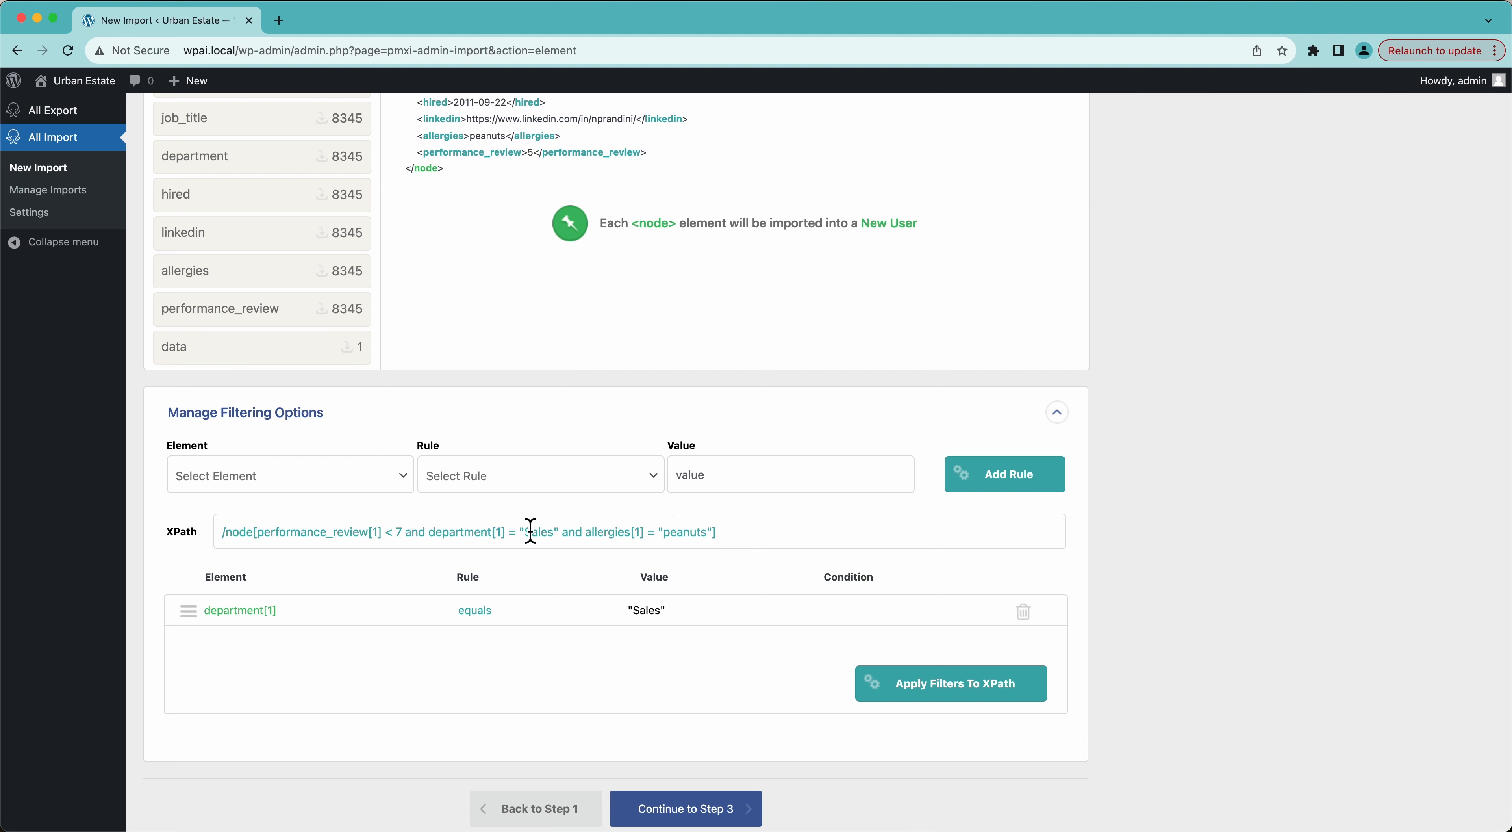
left_click(892, 683)
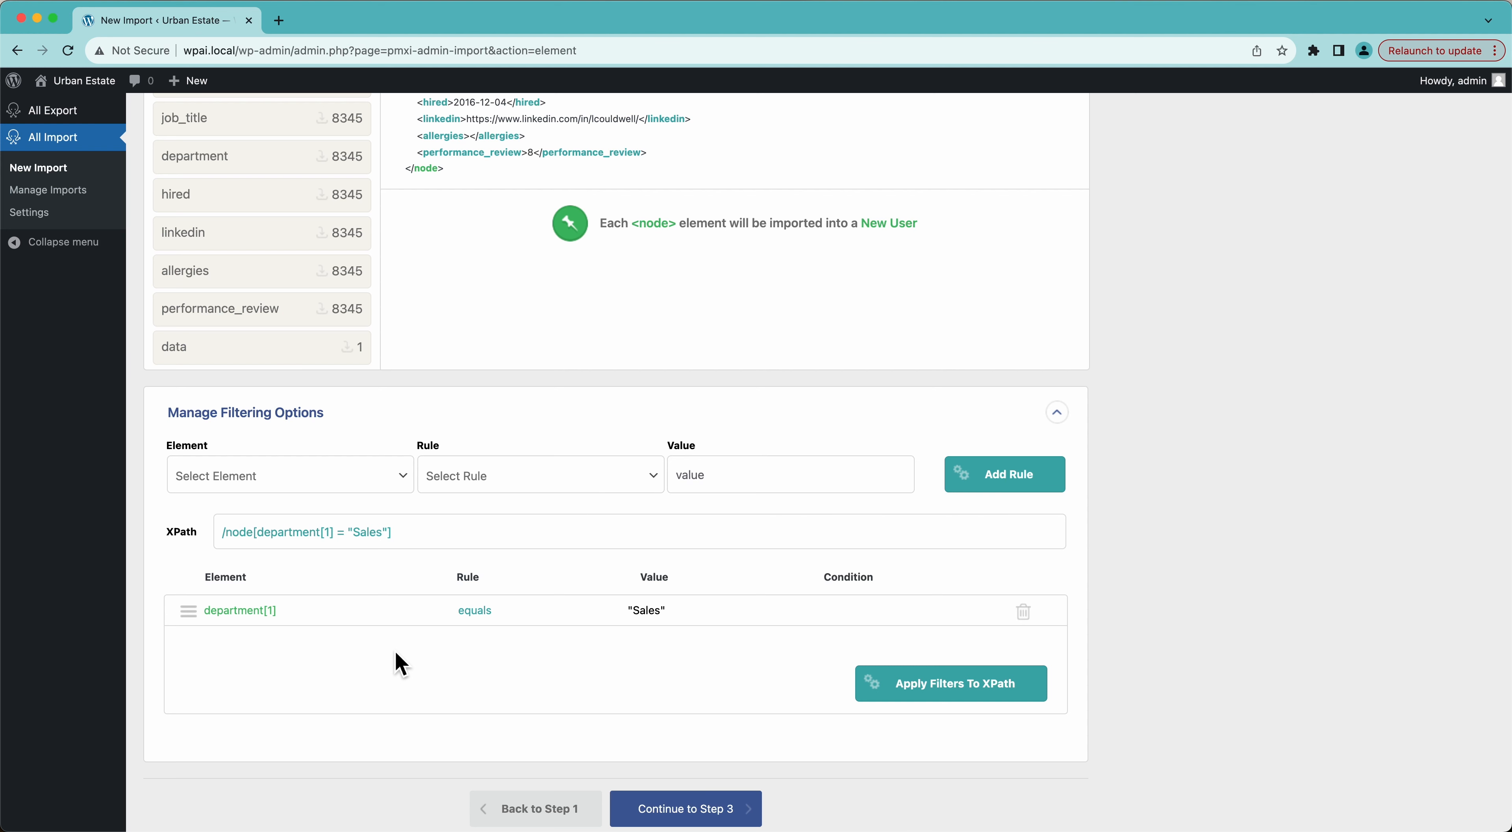
scroll(401, 663, "up", 5)
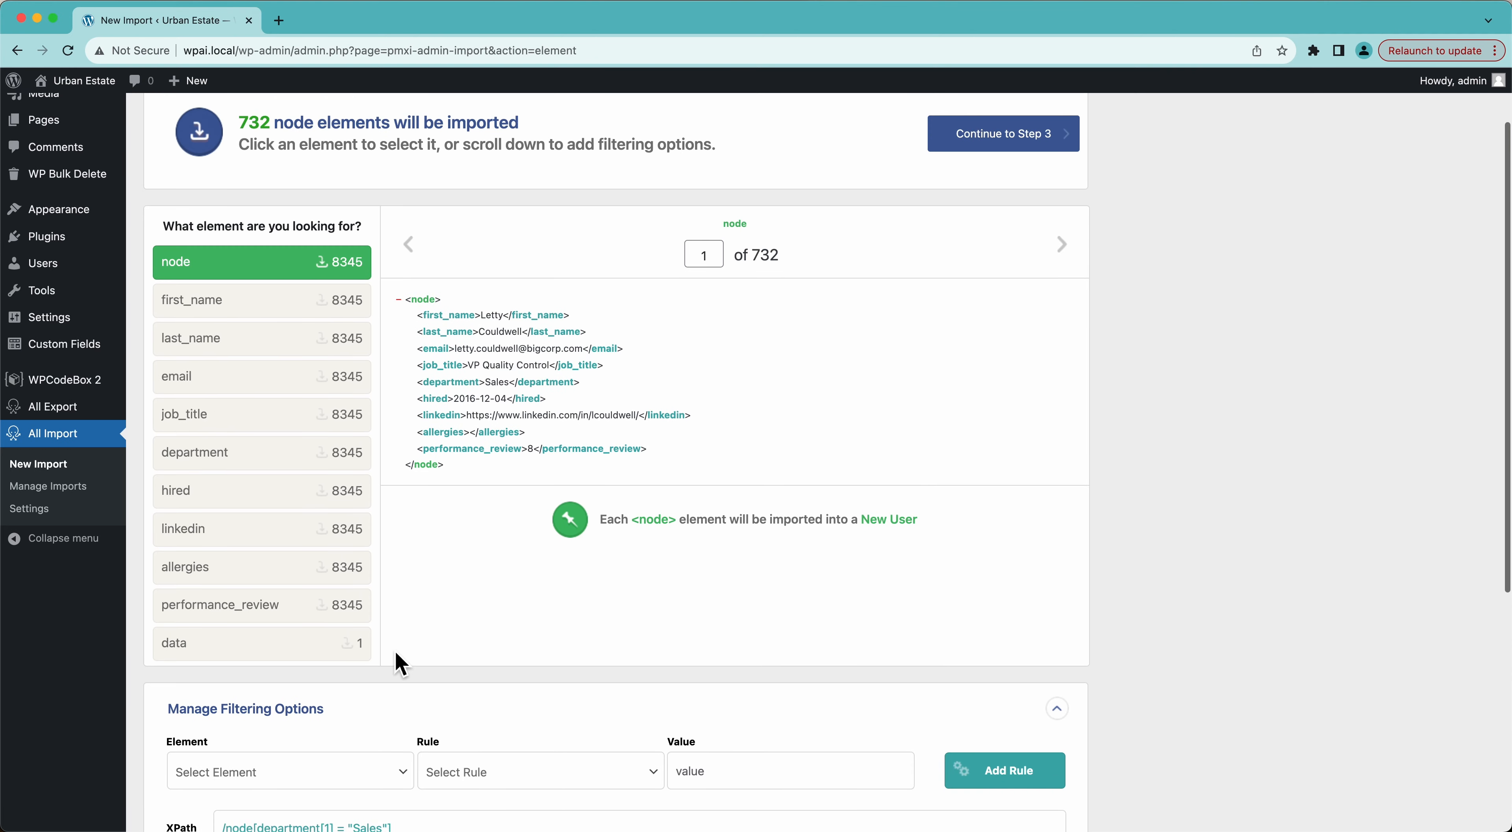
scroll(401, 664, "down", 5)
scroll(401, 664, "up", 5)
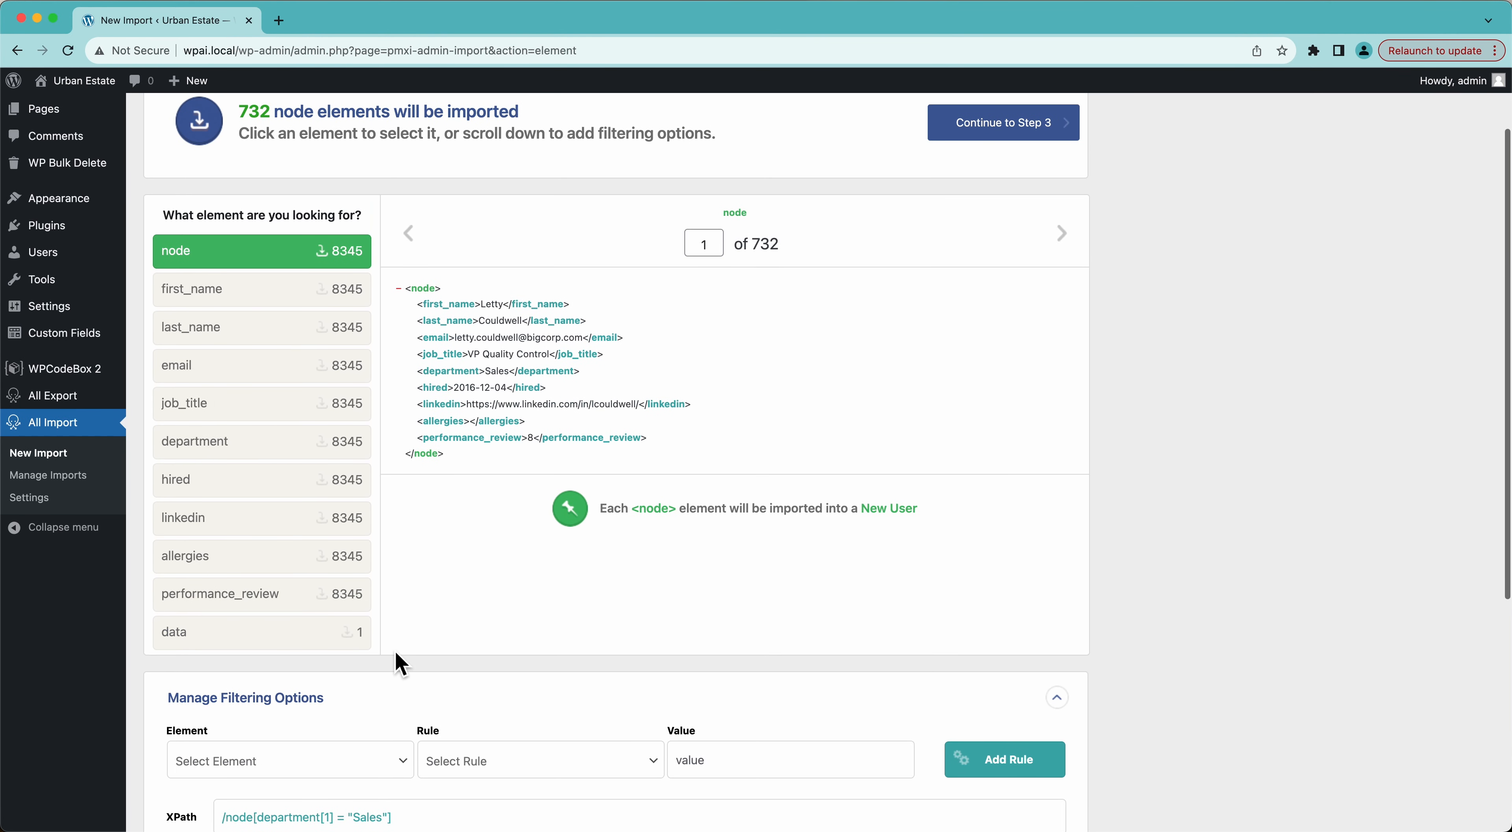
scroll(399, 659, "down", 5)
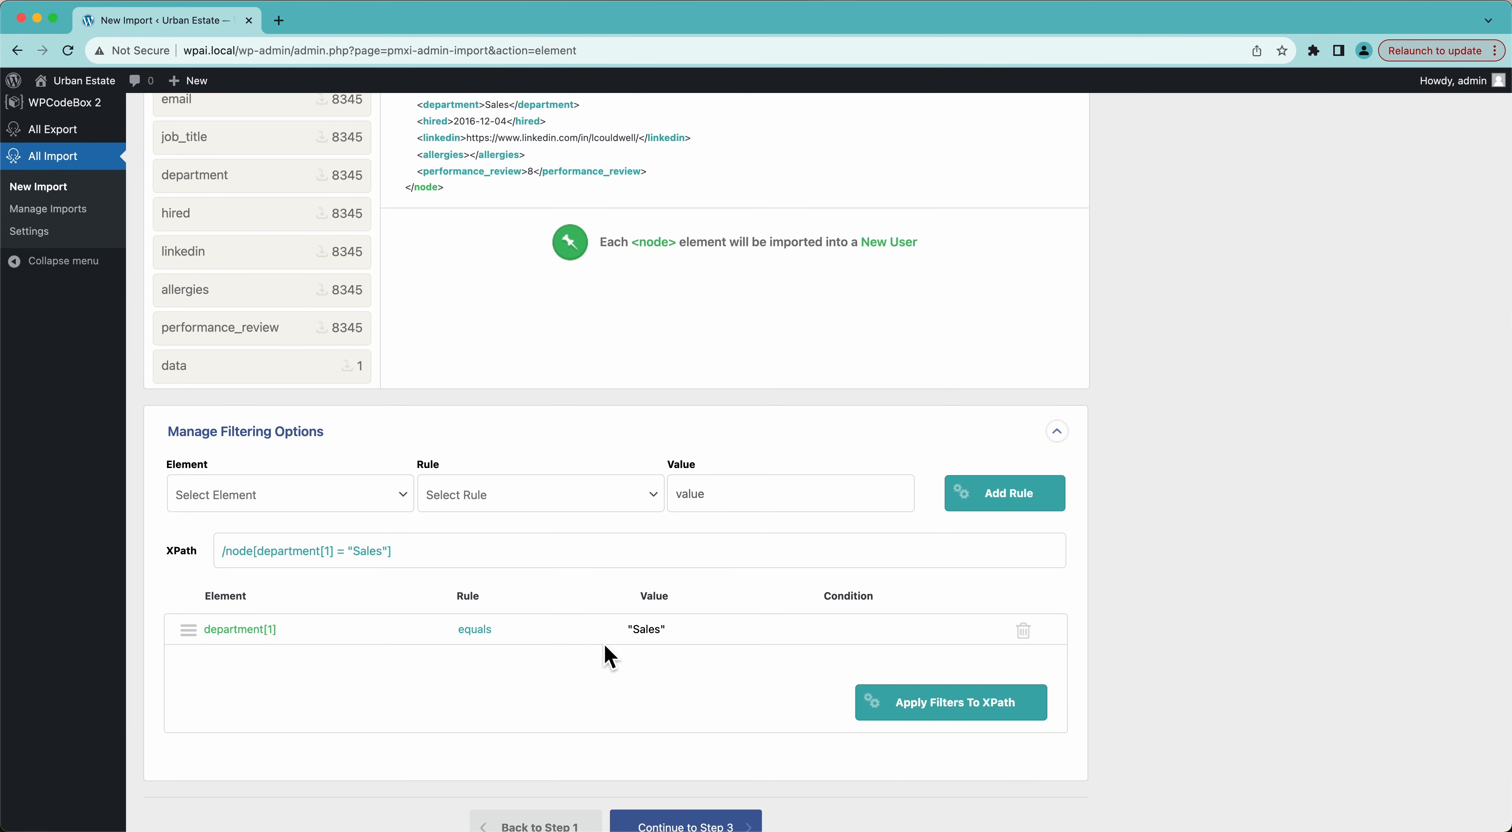
scroll(608, 652, "up", 5)
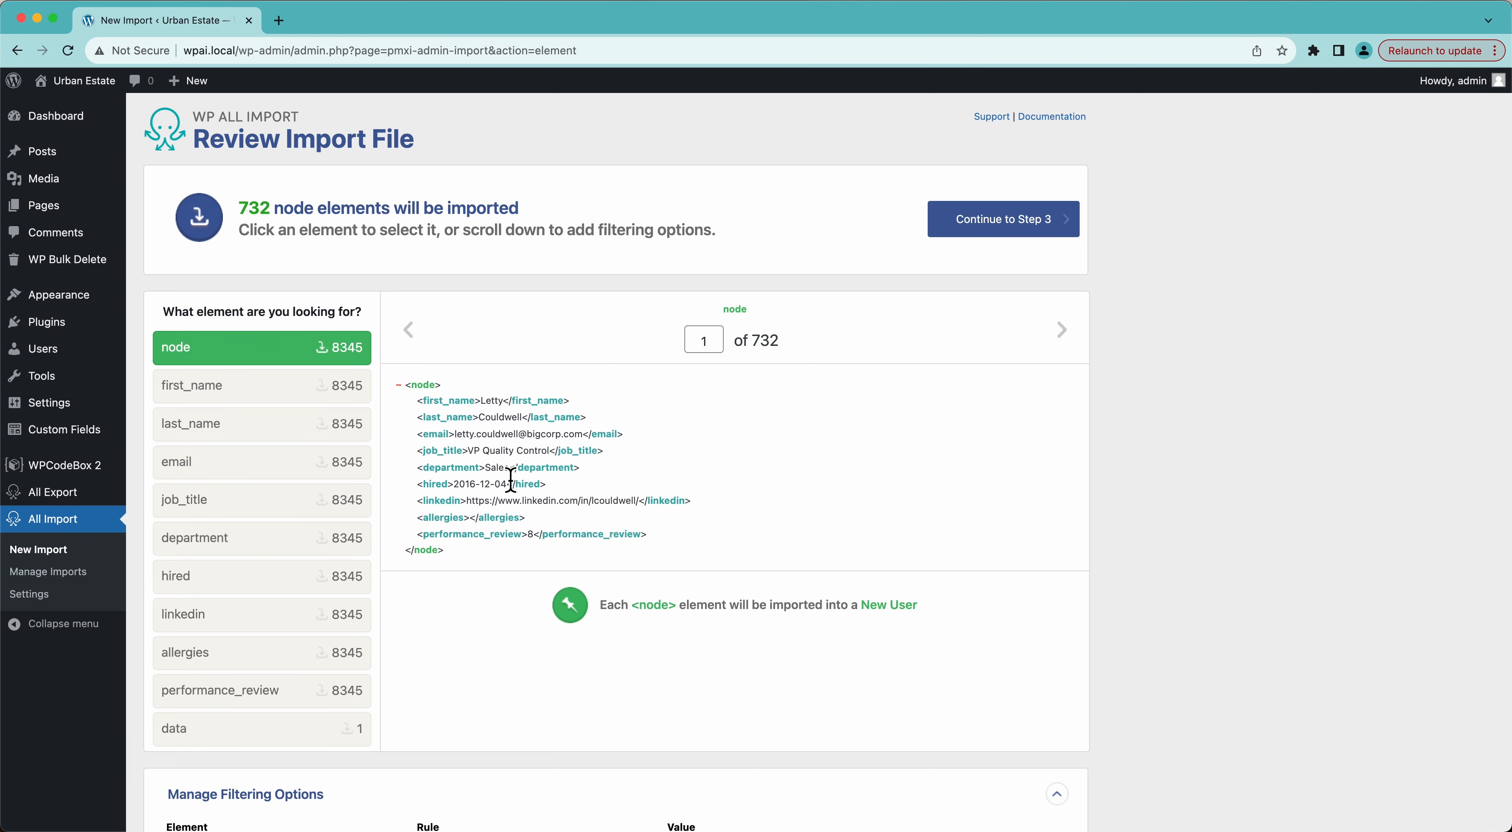
scroll(749, 540, "down", 5)
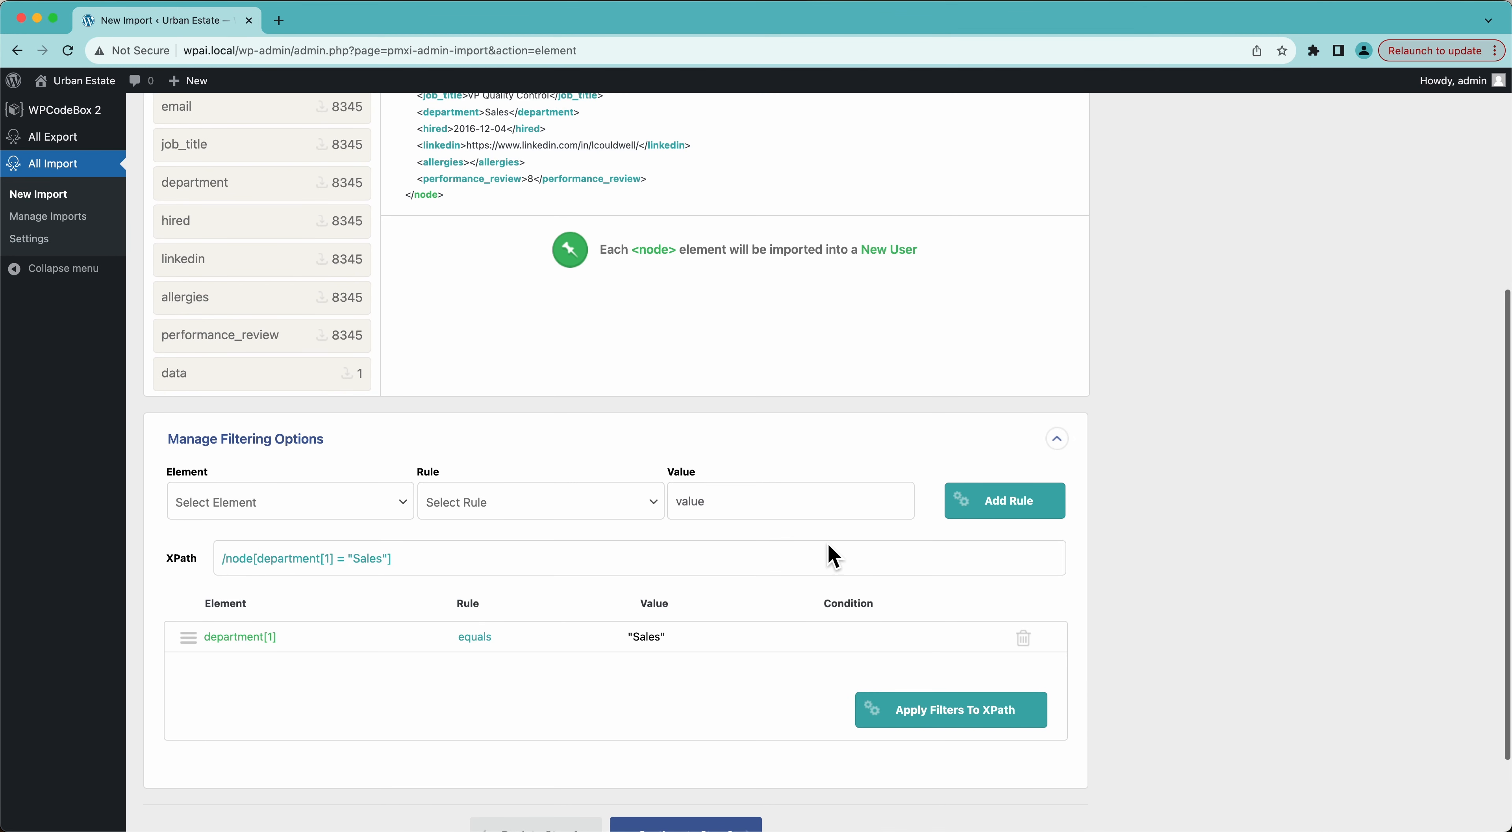
scroll(735, 686, "down", 2)
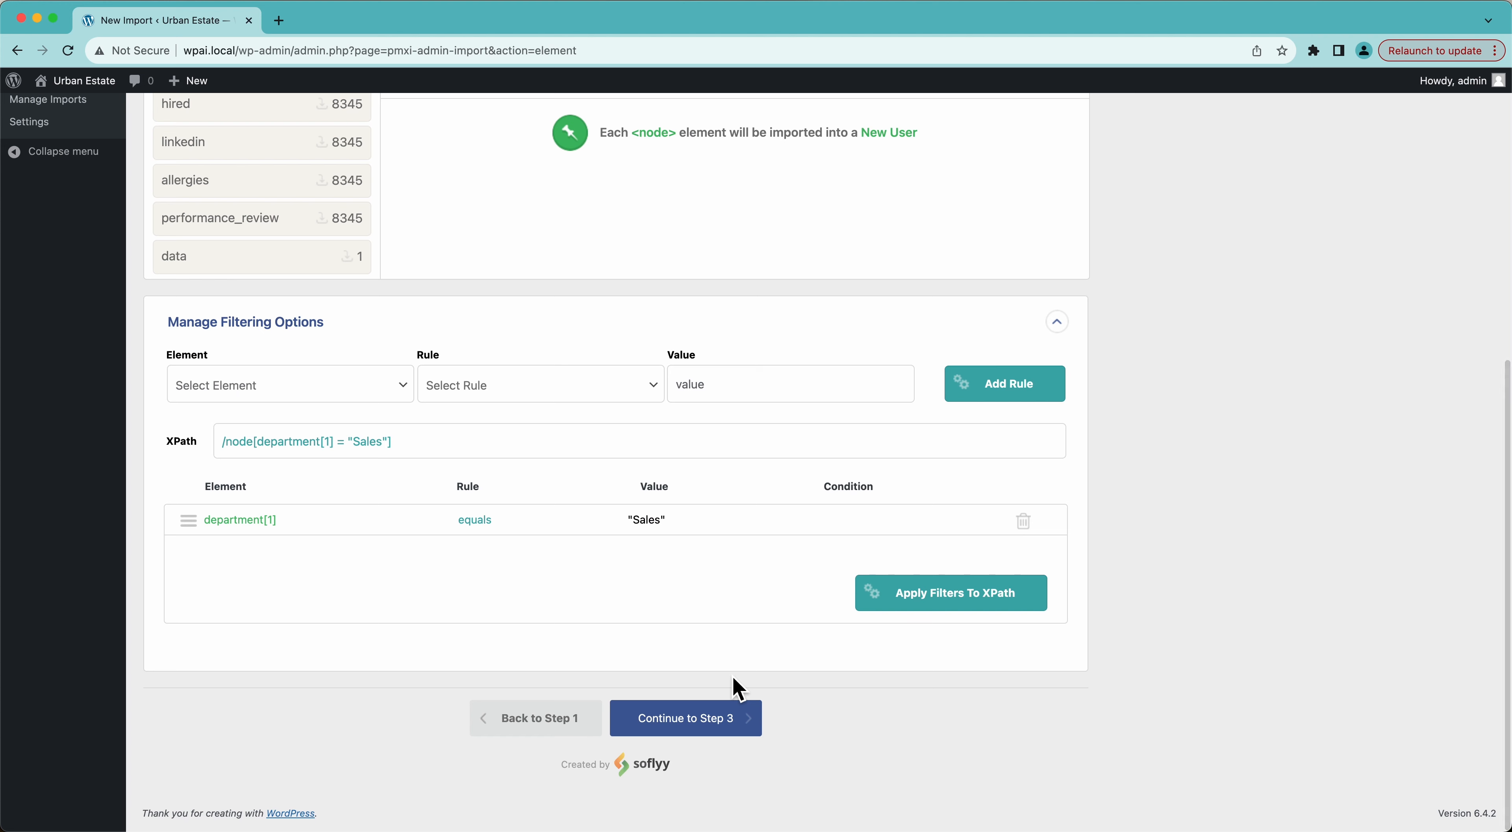
Go to field mapping and map first_name and last_name into First Name and Last Name.
left_click(697, 733)
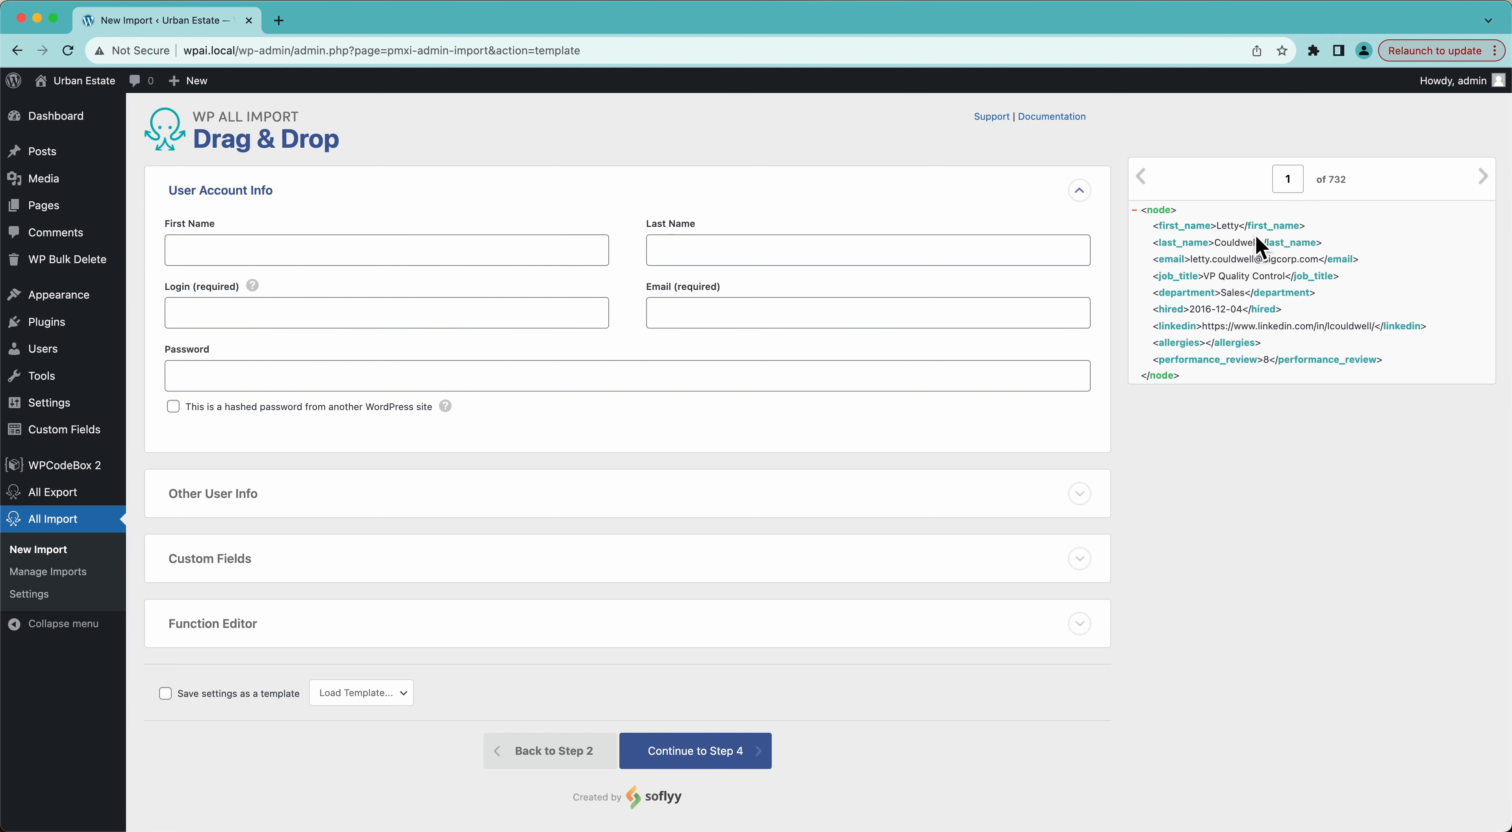
left_click_drag(1190, 231, 572, 259)
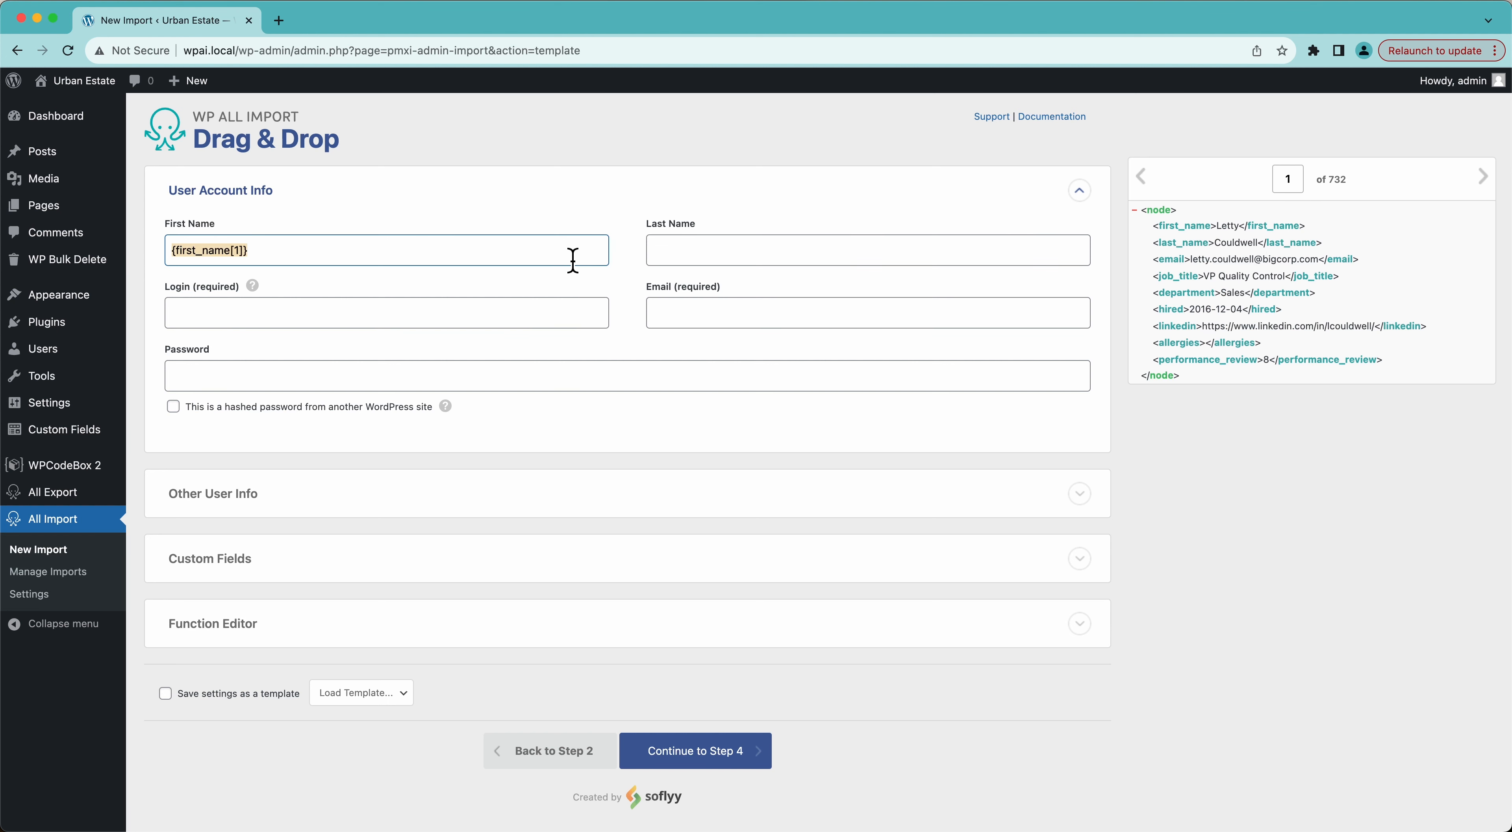
left_click_drag(1165, 244, 1012, 250)
Map Login to {first_name[1]}{last_name[1]} and Email to {email[1]}.
left_click(409, 312)
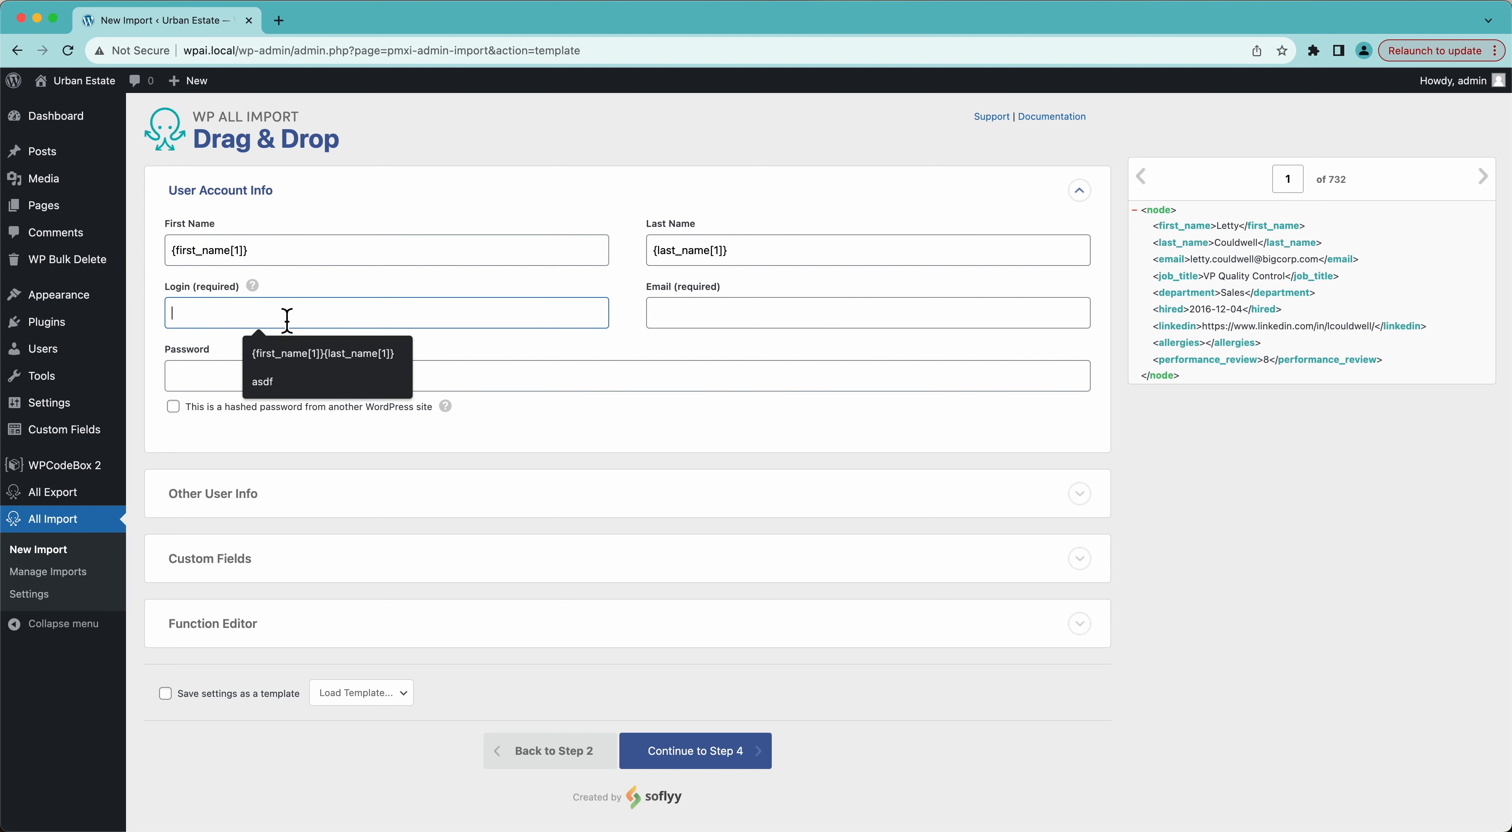
left_click(253, 288)
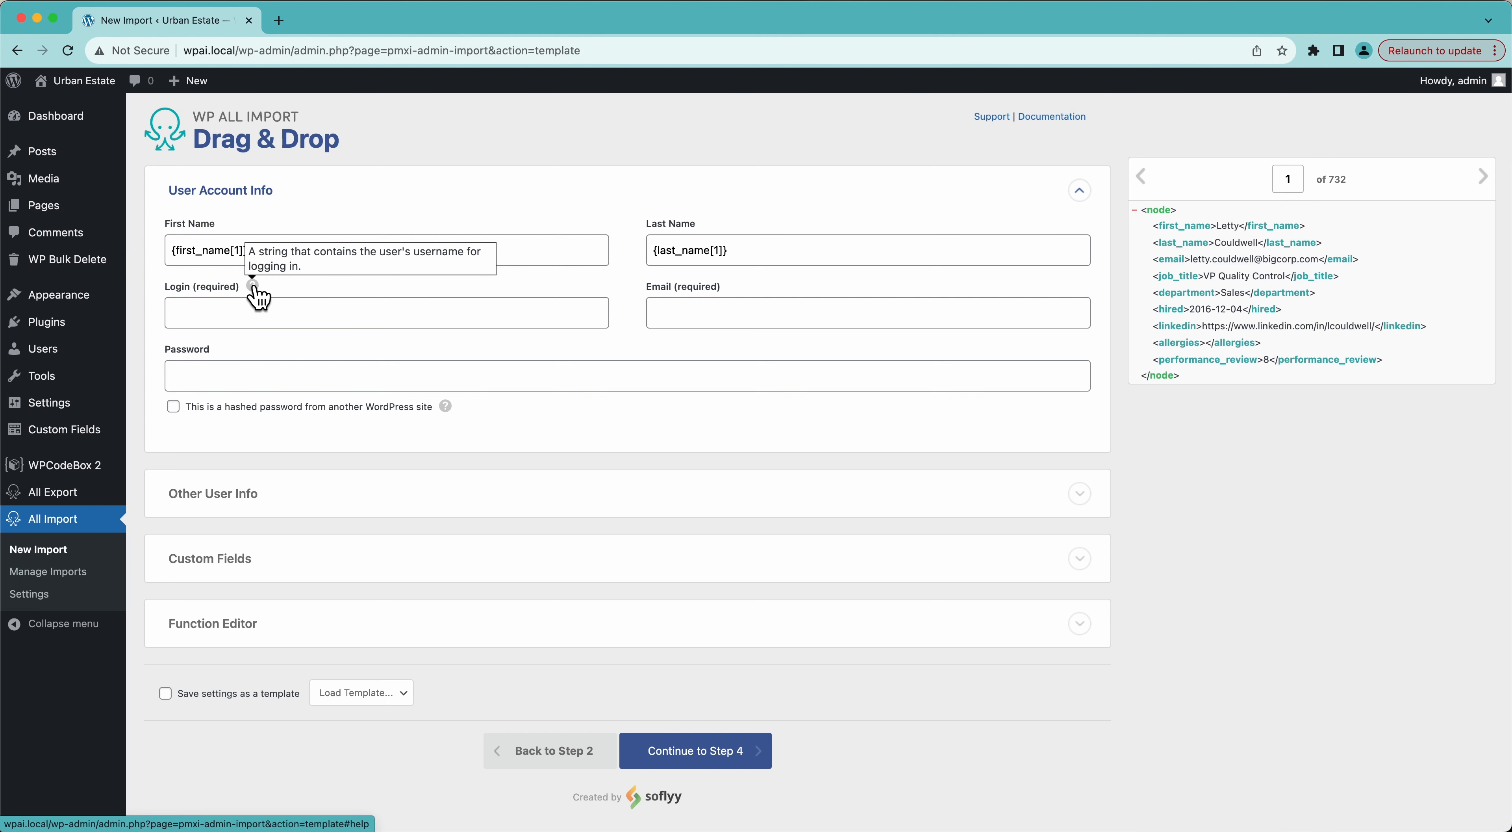
left_click(261, 312)
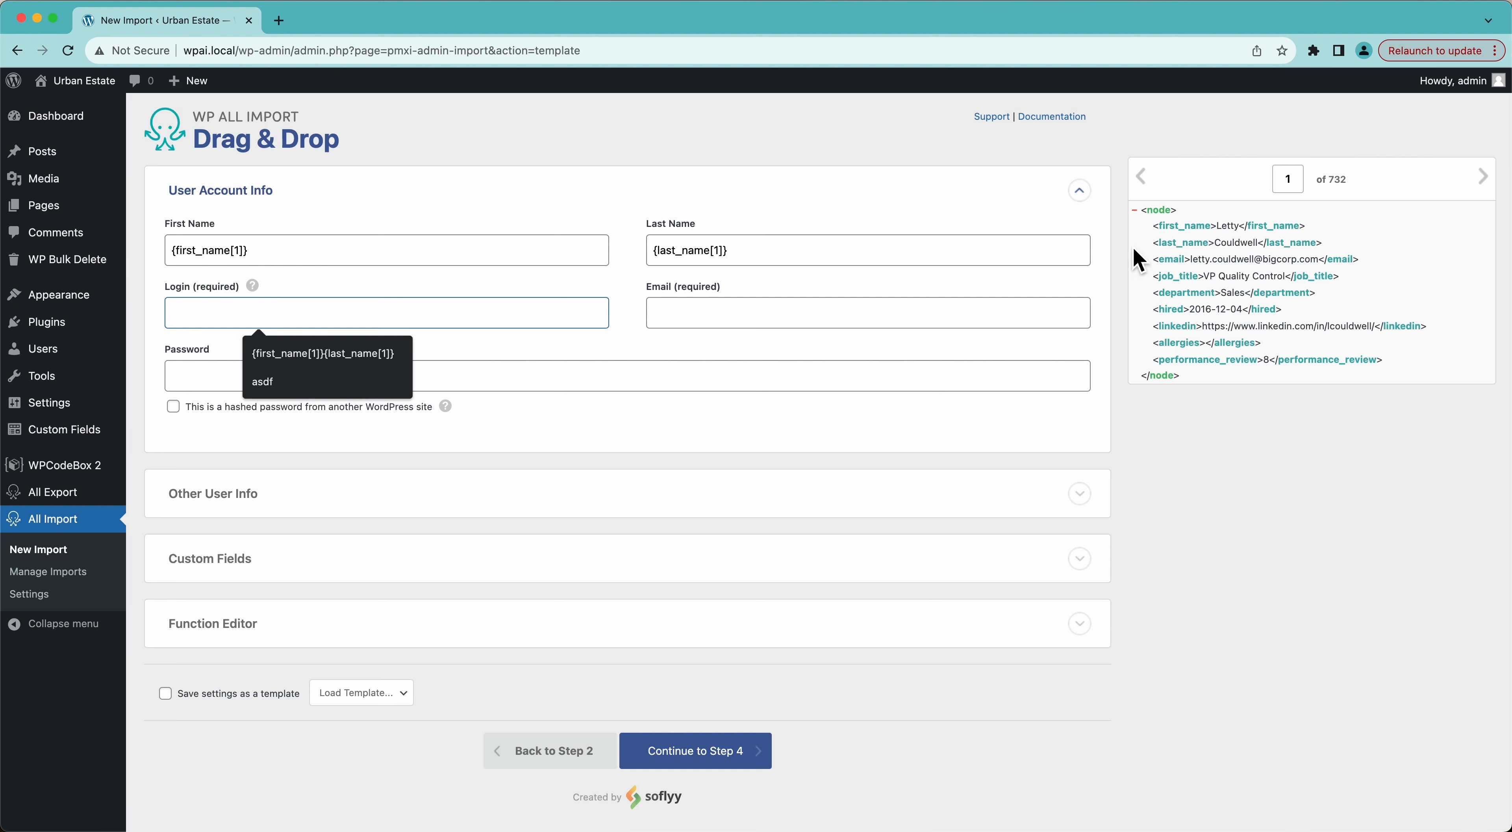
left_click_drag(1177, 226, 486, 312)
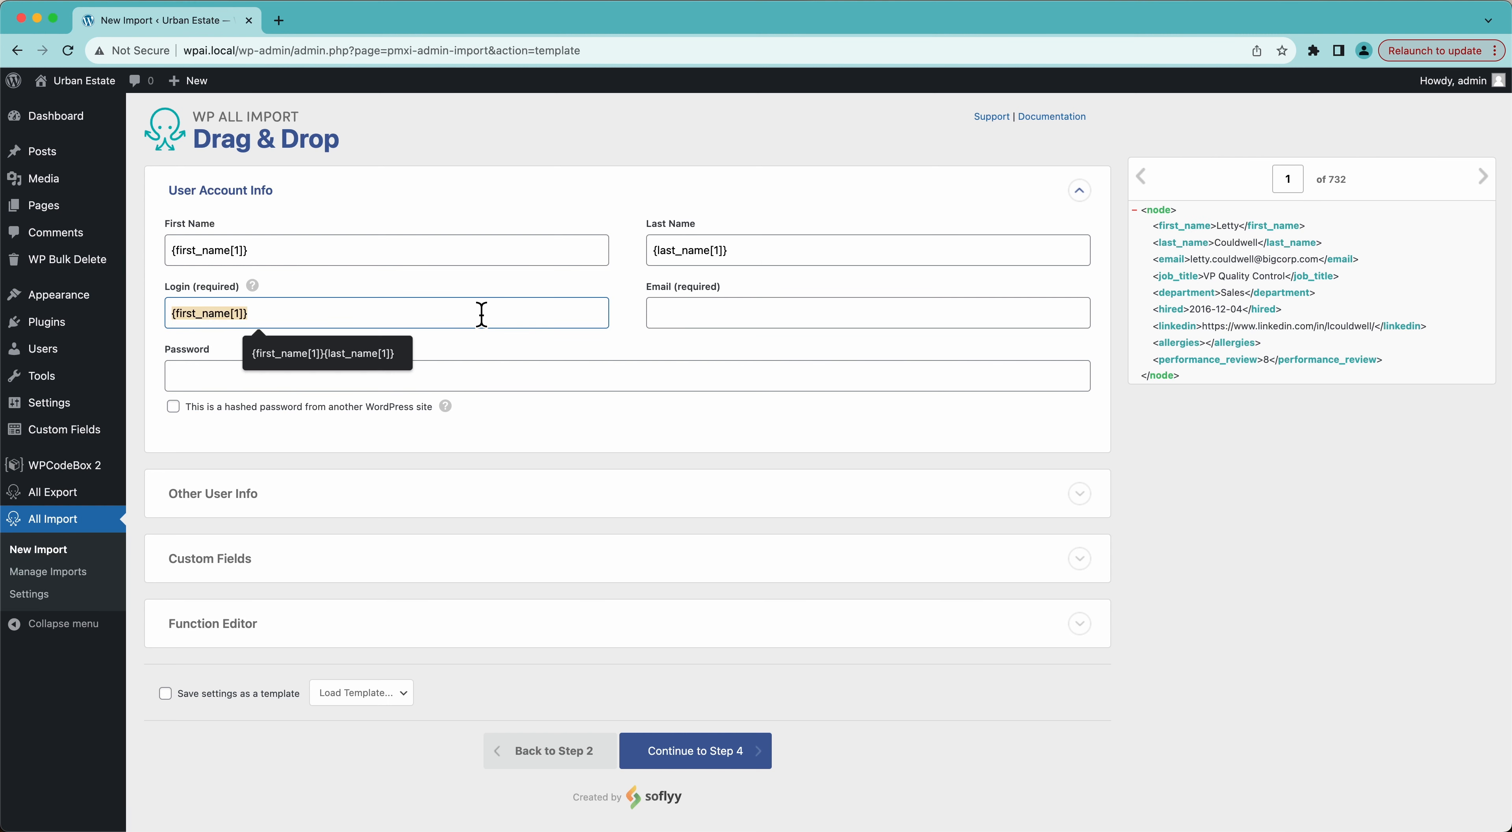
left_click_drag(1195, 254, 440, 316)
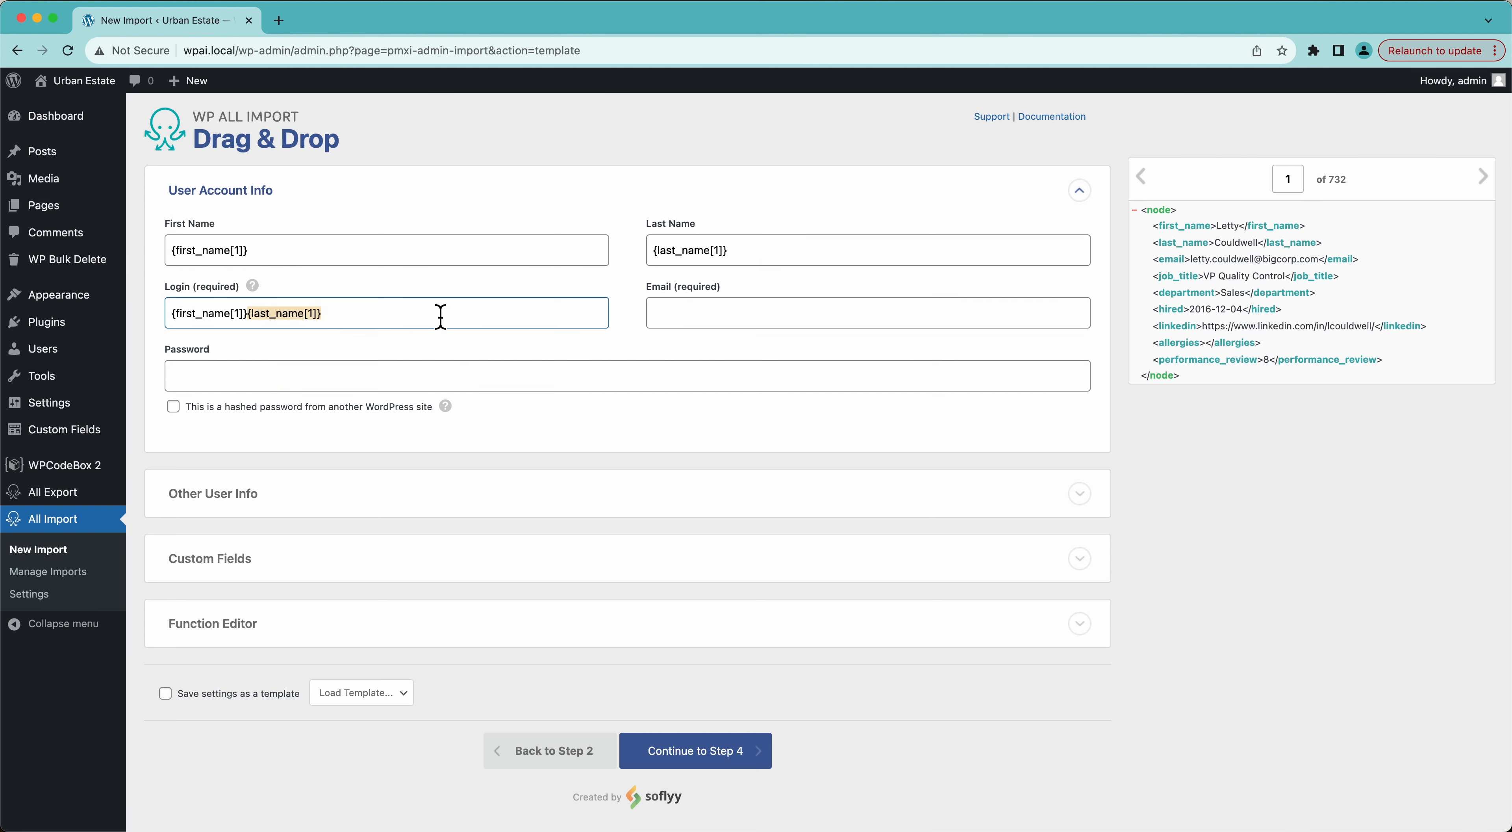
left_click(697, 313)
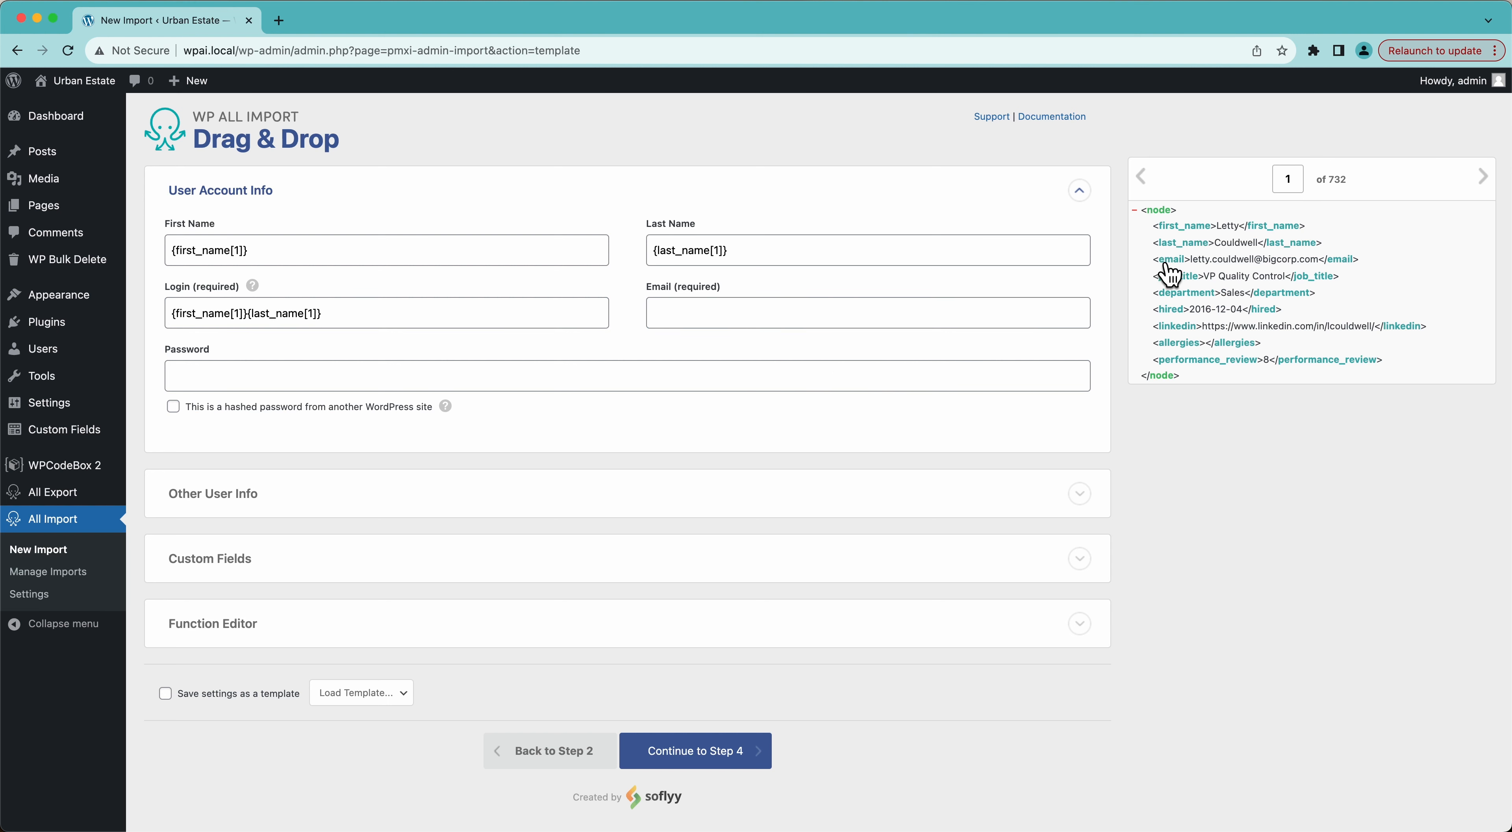
left_click_drag(1167, 263, 976, 321)
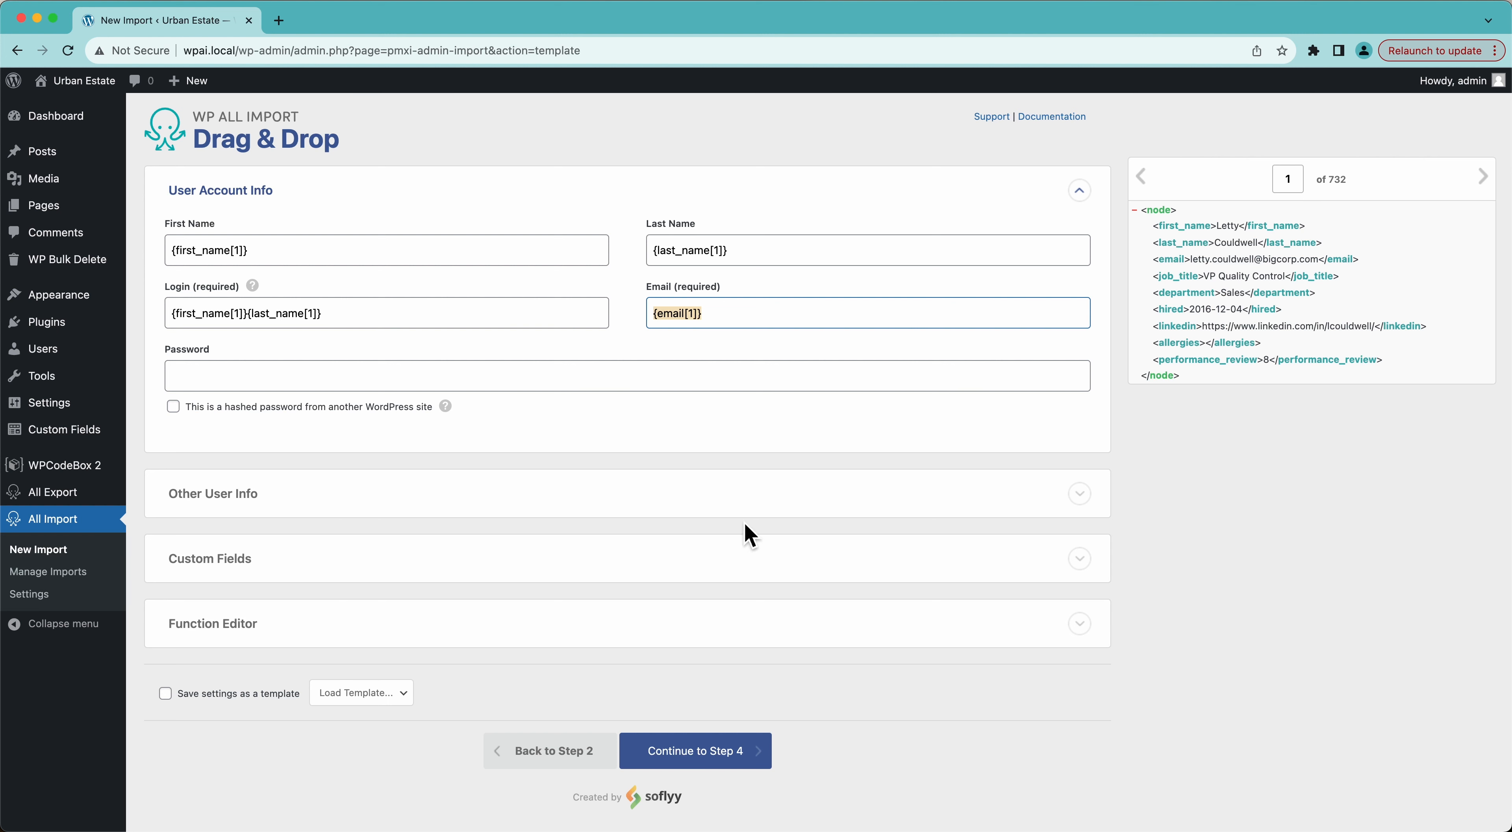
left_click(544, 383)
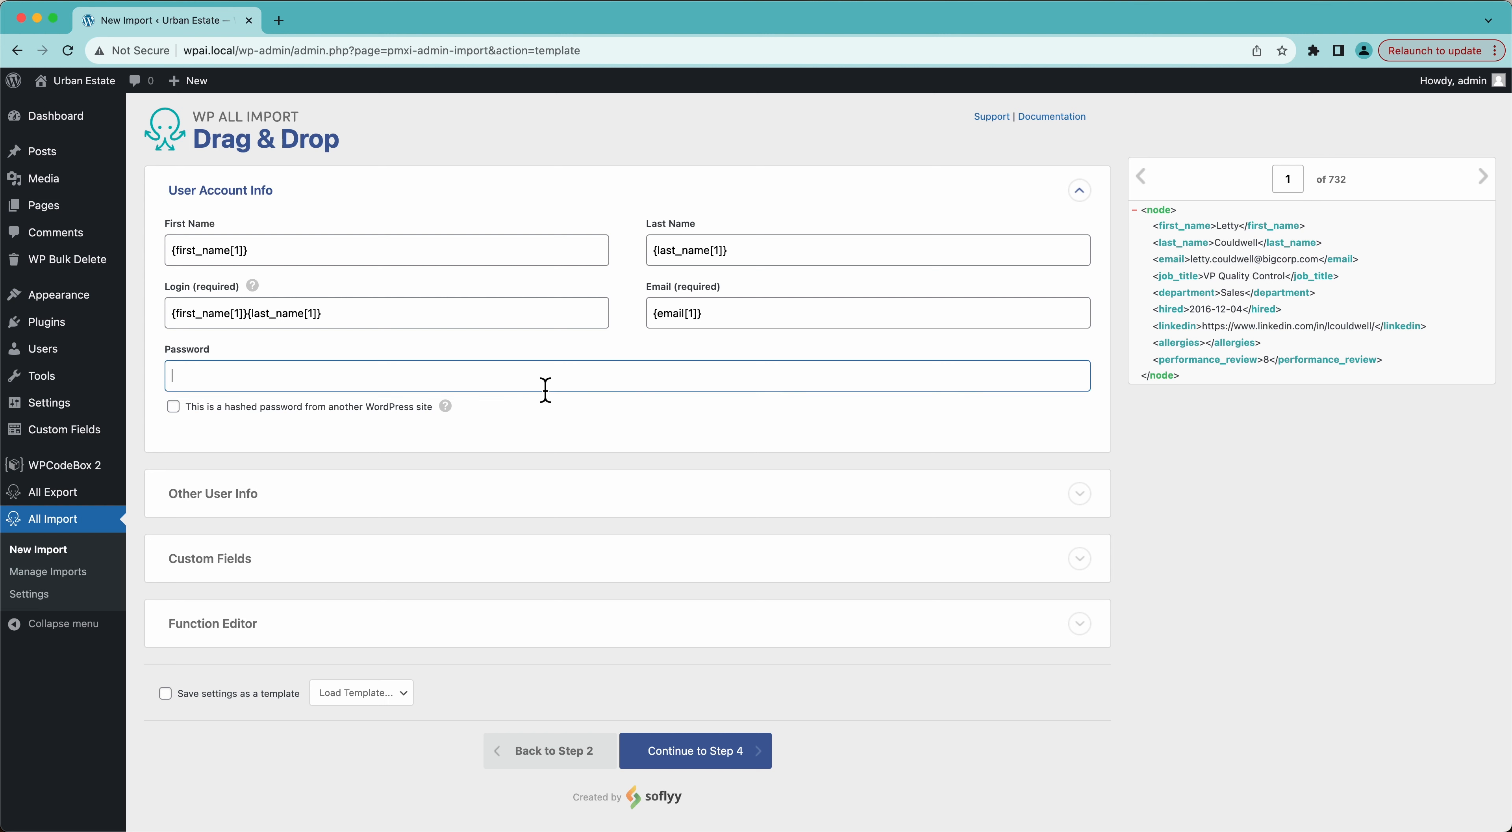
type("defaultpassword")
key("super+a")
key("BackSpace")
Expand Other User Info and enter subscriber as the Role.
mouse_move(95, 496)
left_click(254, 496)
scroll(256, 500, "down", 4)
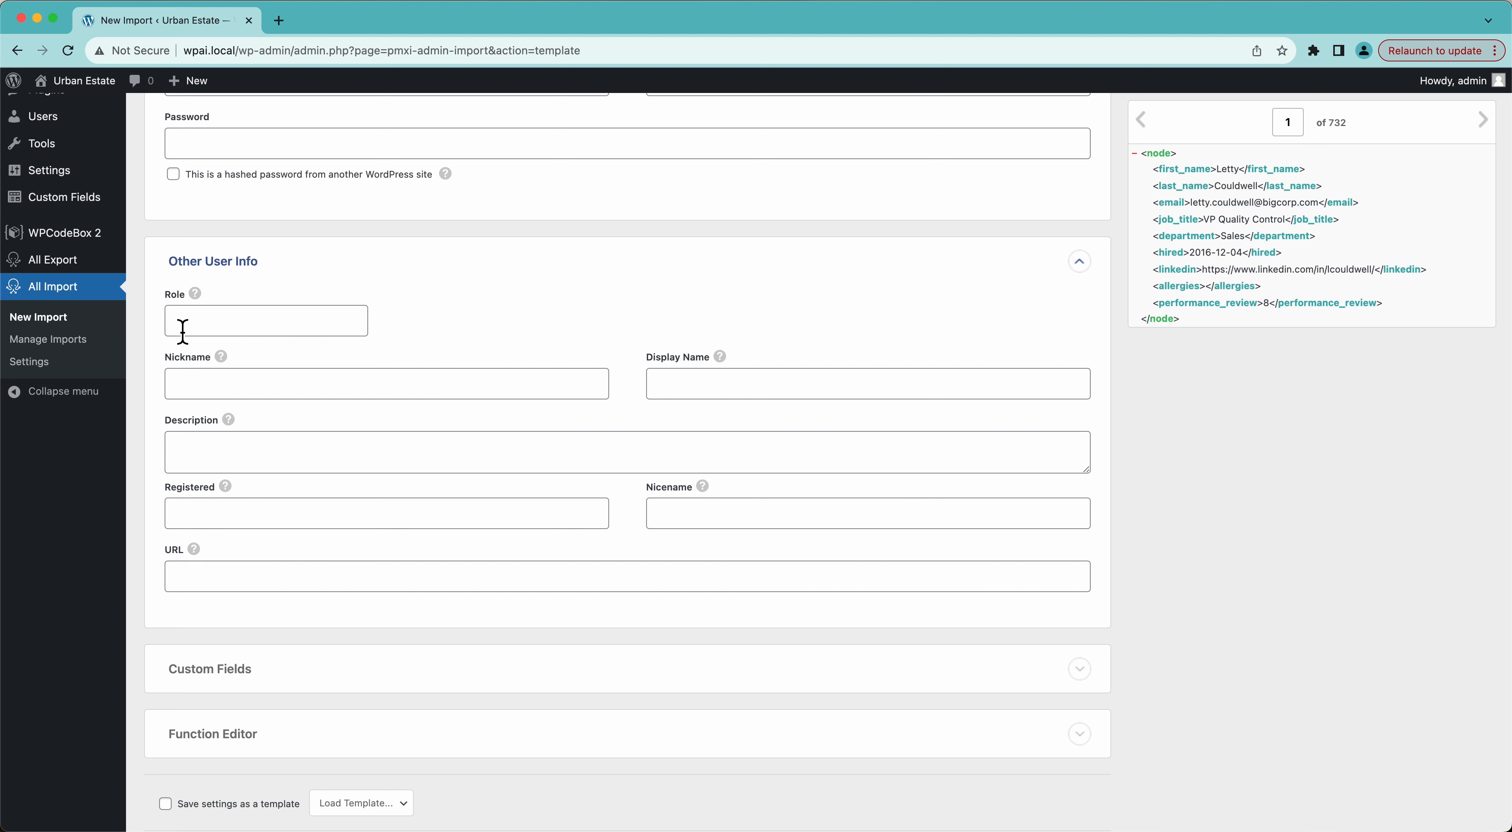
mouse_move(196, 296)
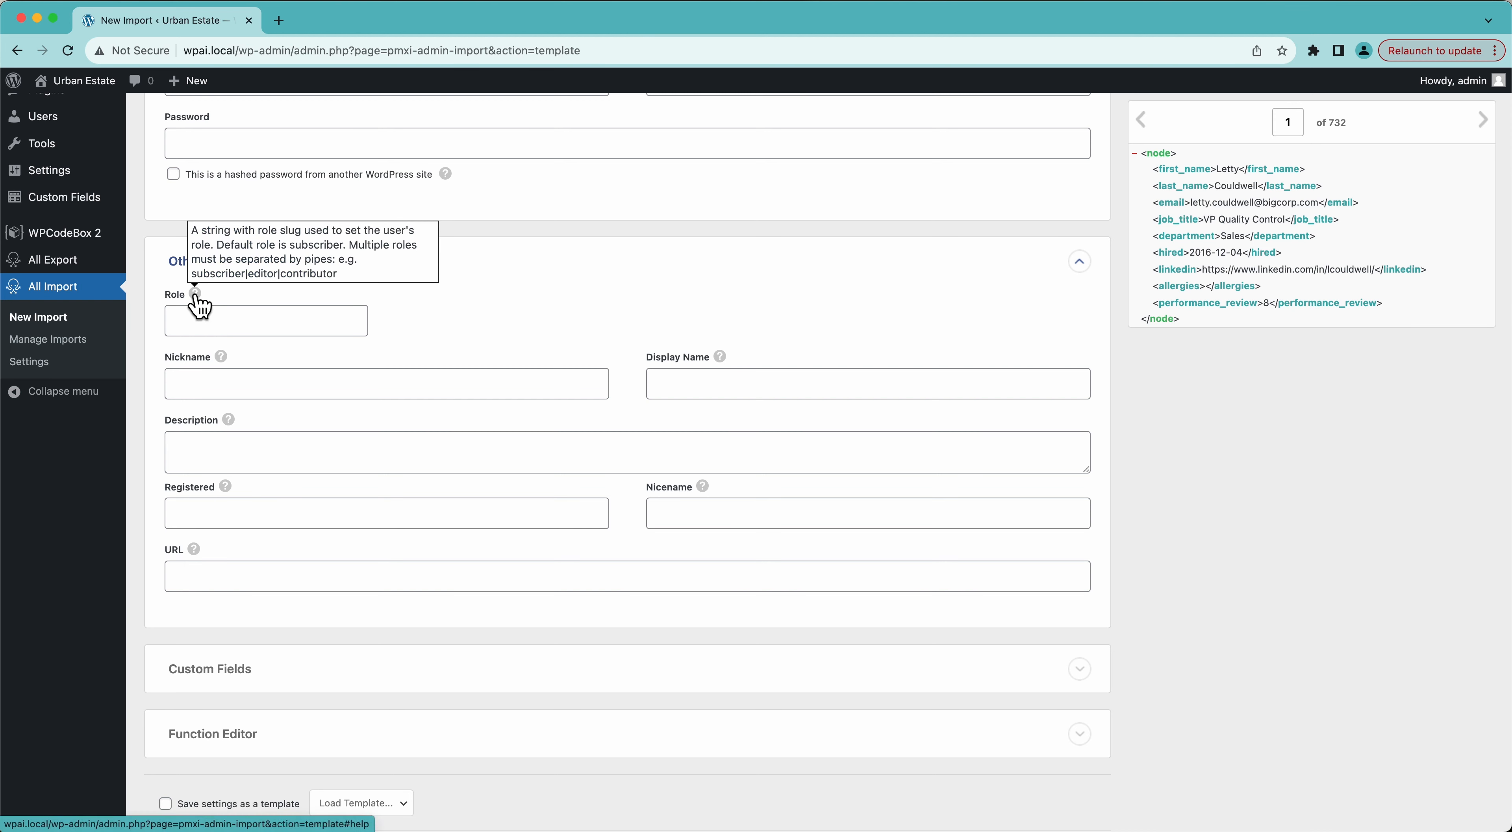
left_click(207, 321)
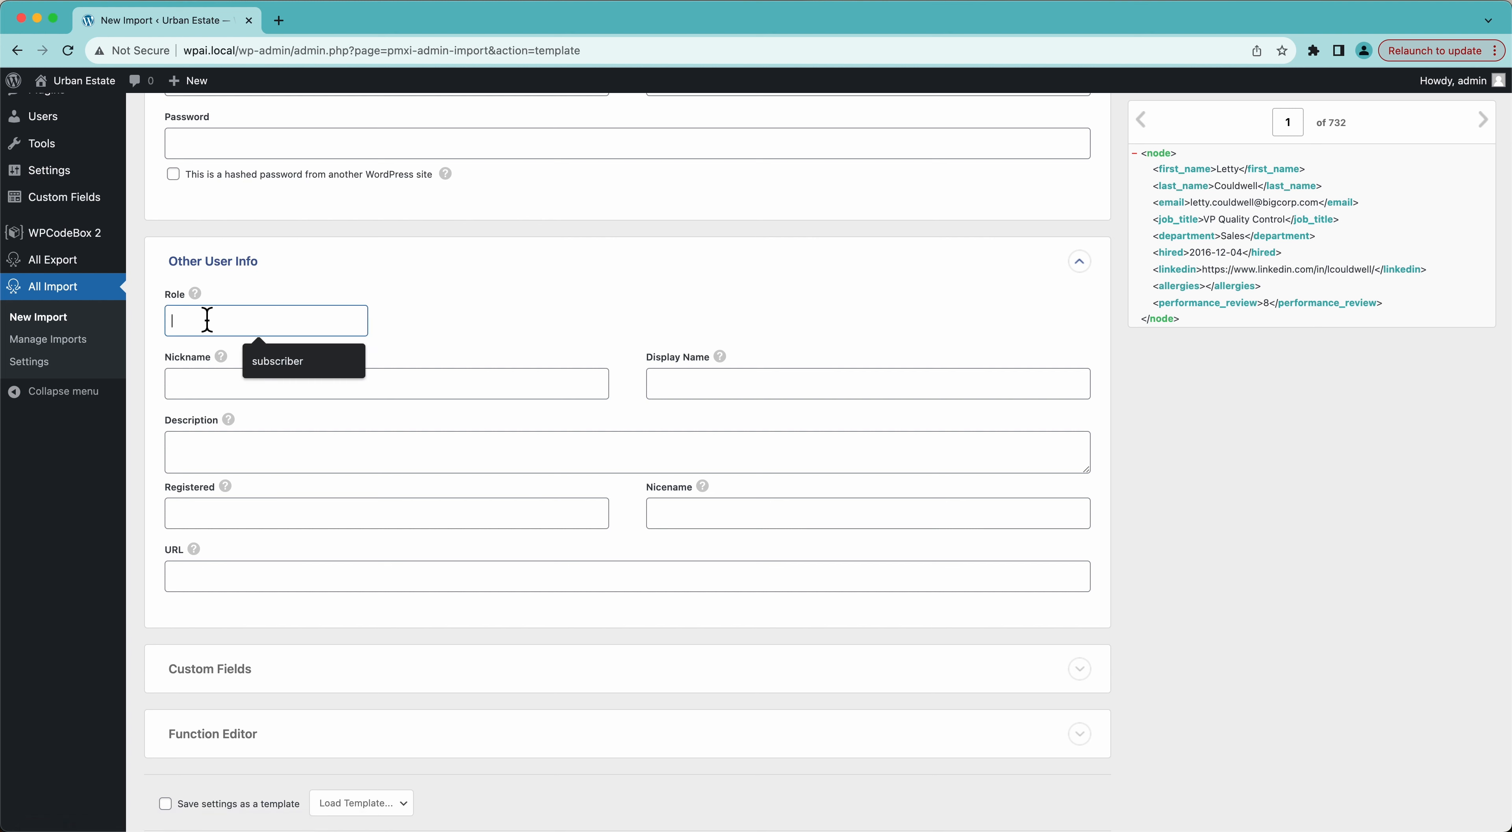
type("subscriber")
left_click(443, 309)
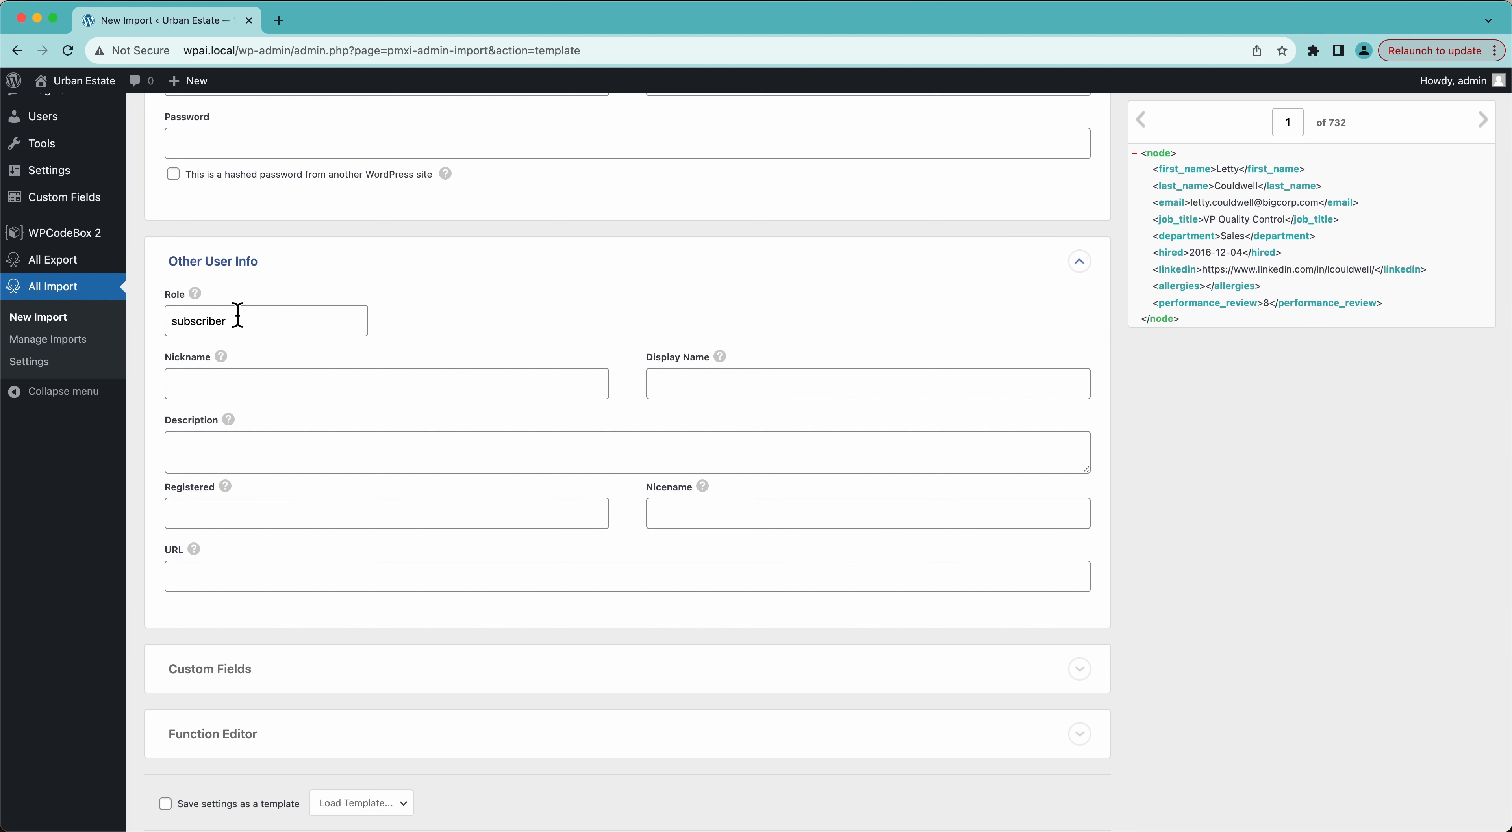
Map Nickname to {first_name[1]} {last_name[1]} and paste the same into Display Name.
mouse_move(220, 359)
left_click_drag(679, 322, 517, 390)
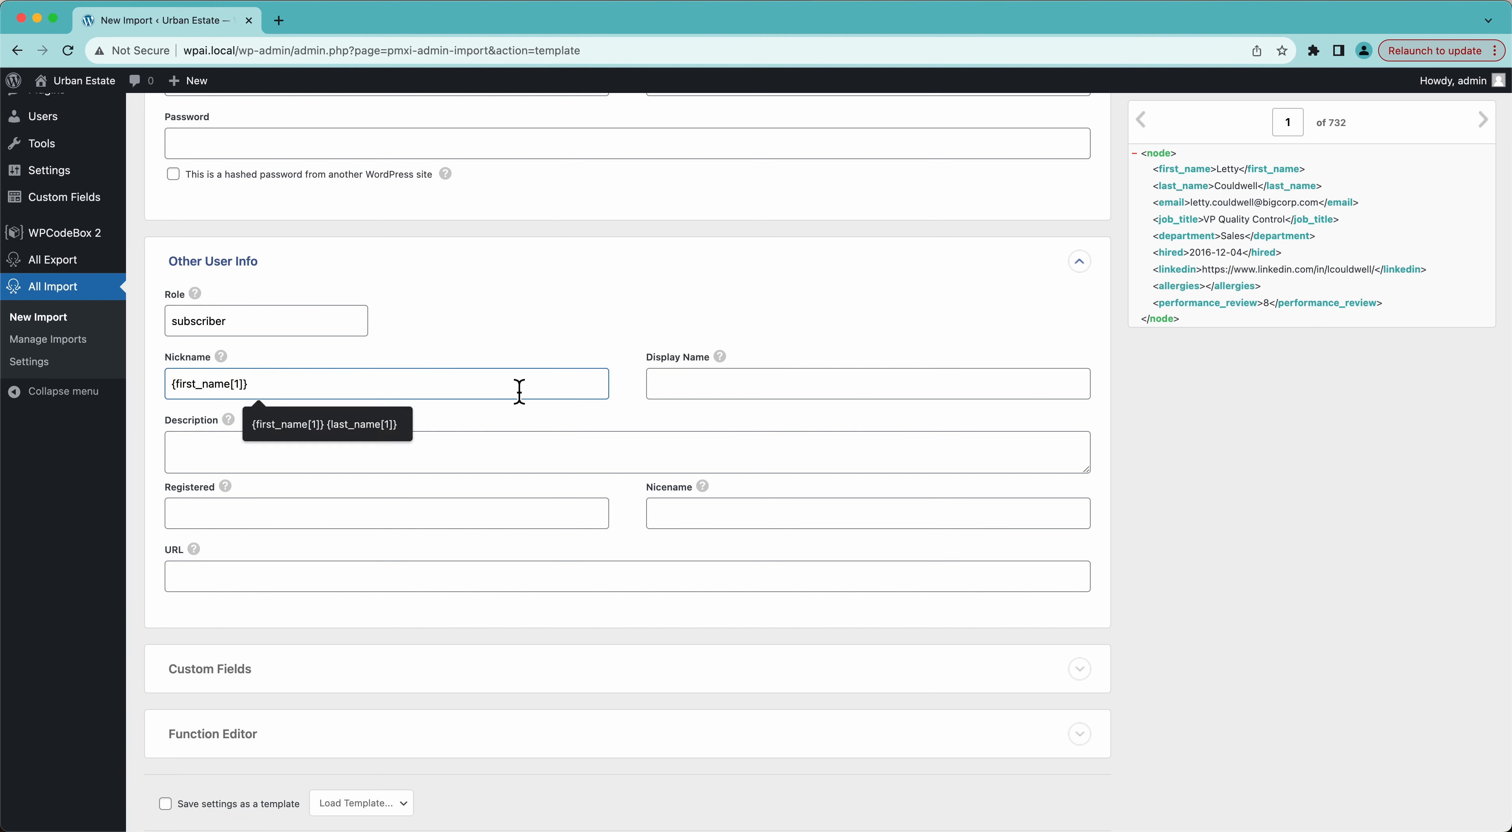
left_click_drag(1184, 187, 496, 389)
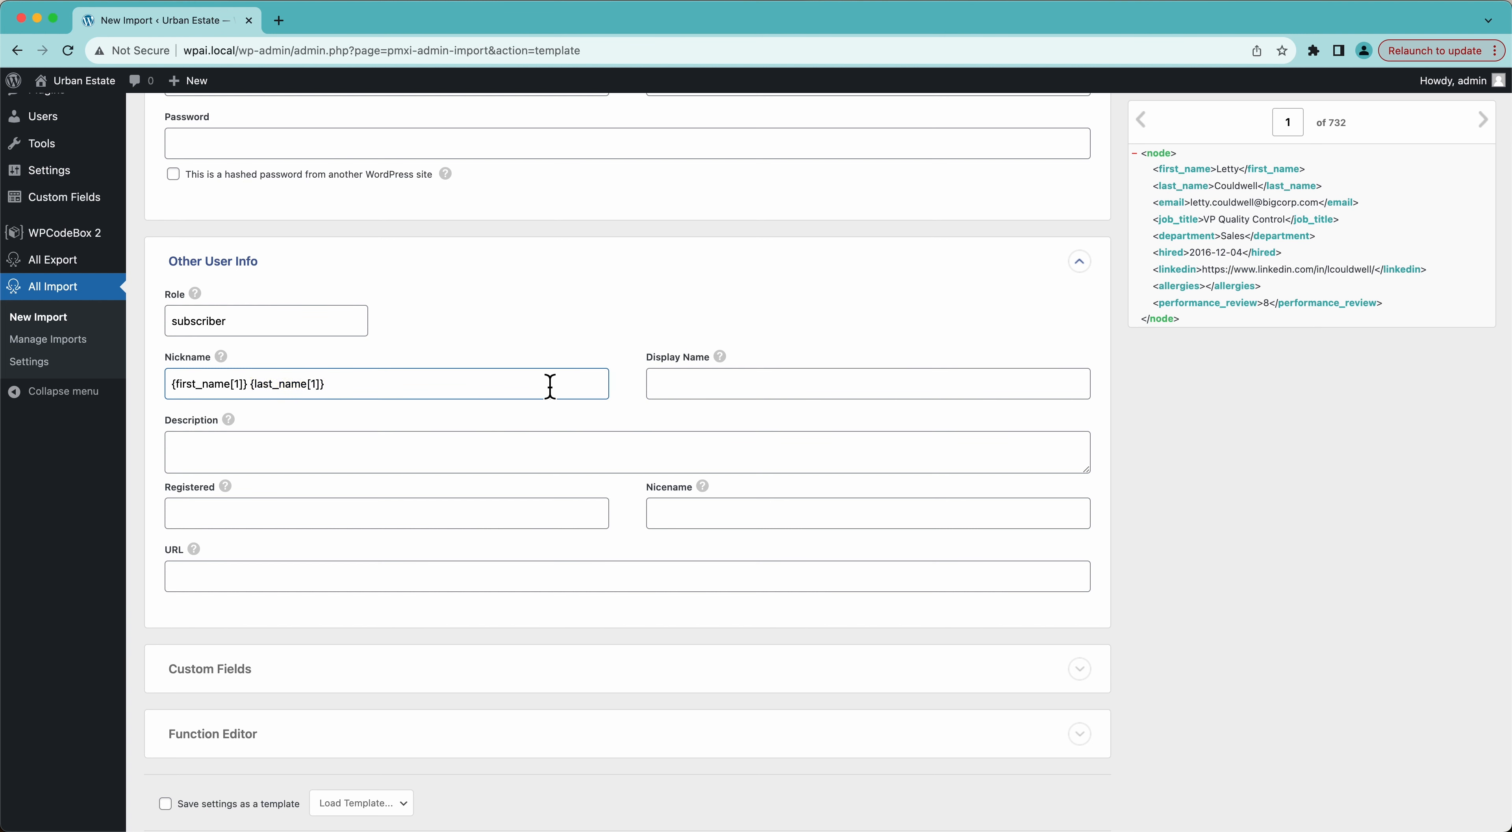
key("super+a")
key("super+c")
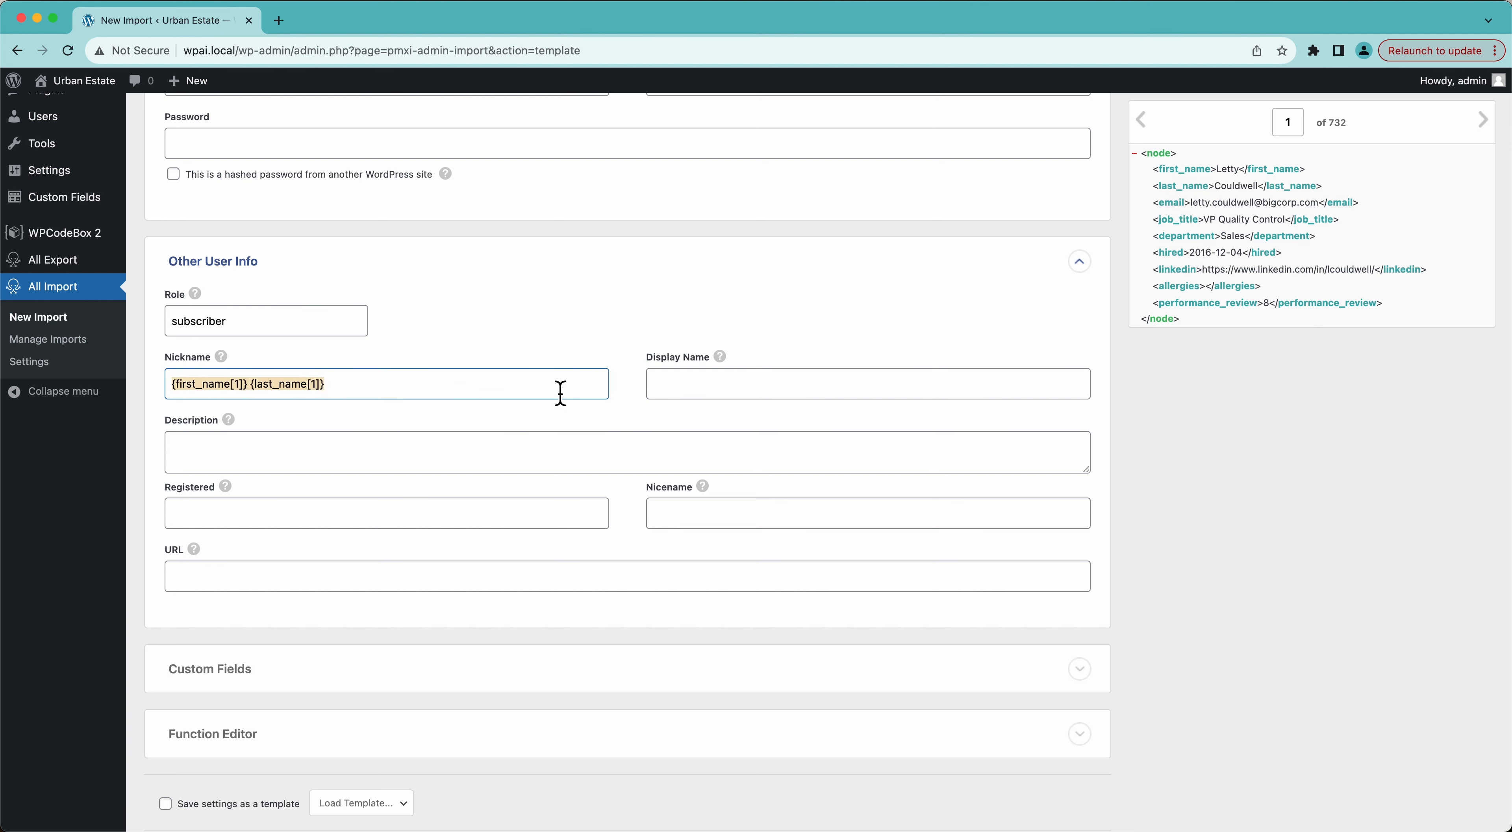
left_click(667, 389)
key("super+v")
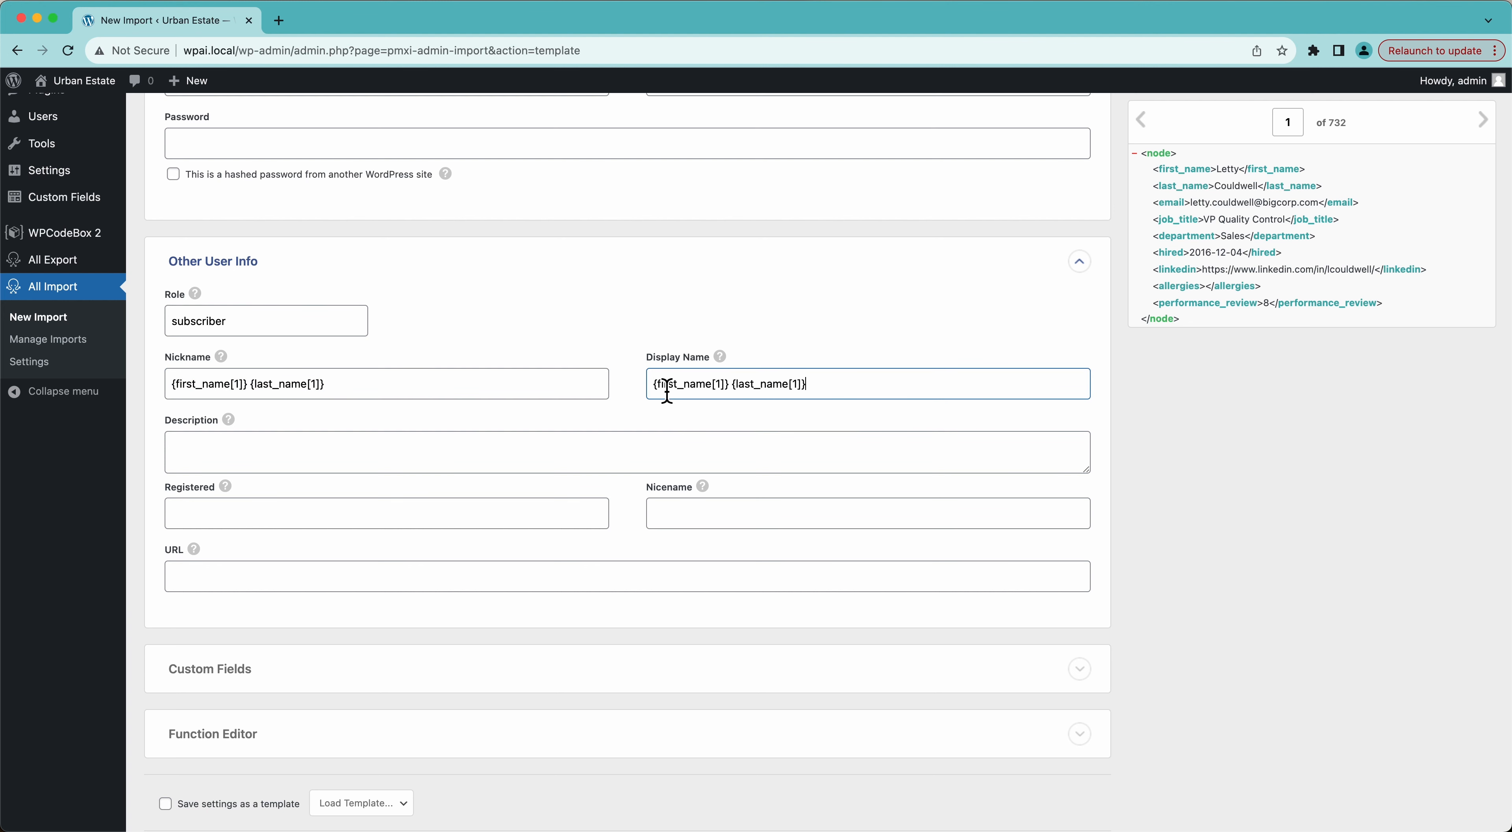
Set Description to "{job_title[1]} in the {department[1]} department.".
scroll(1139, 435, "down", 2)
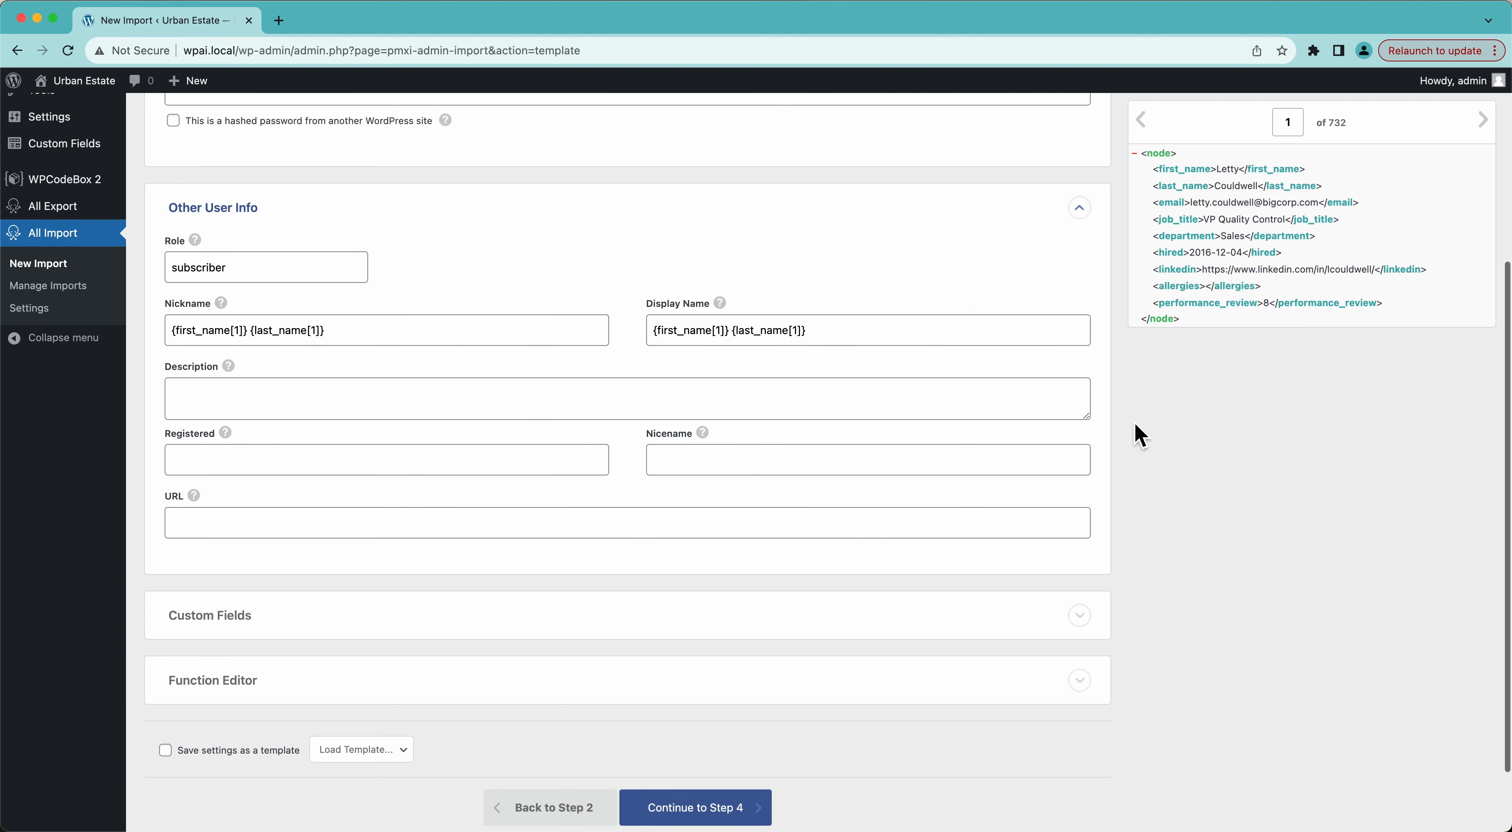
left_click(963, 399)
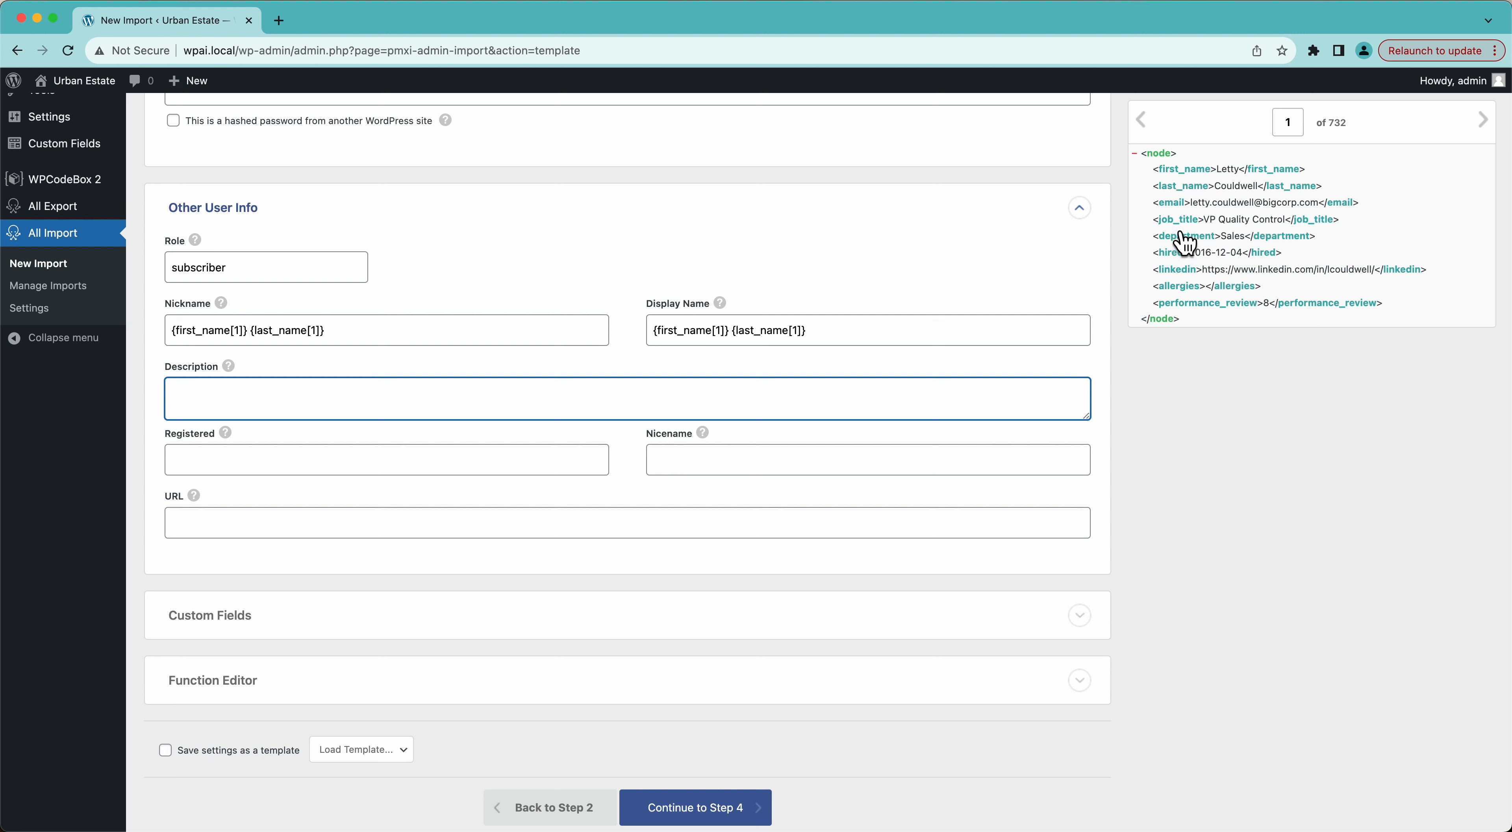
left_click_drag(1186, 221, 864, 395)
left_click(848, 393)
type("in the")
left_click_drag(1192, 242, 807, 396)
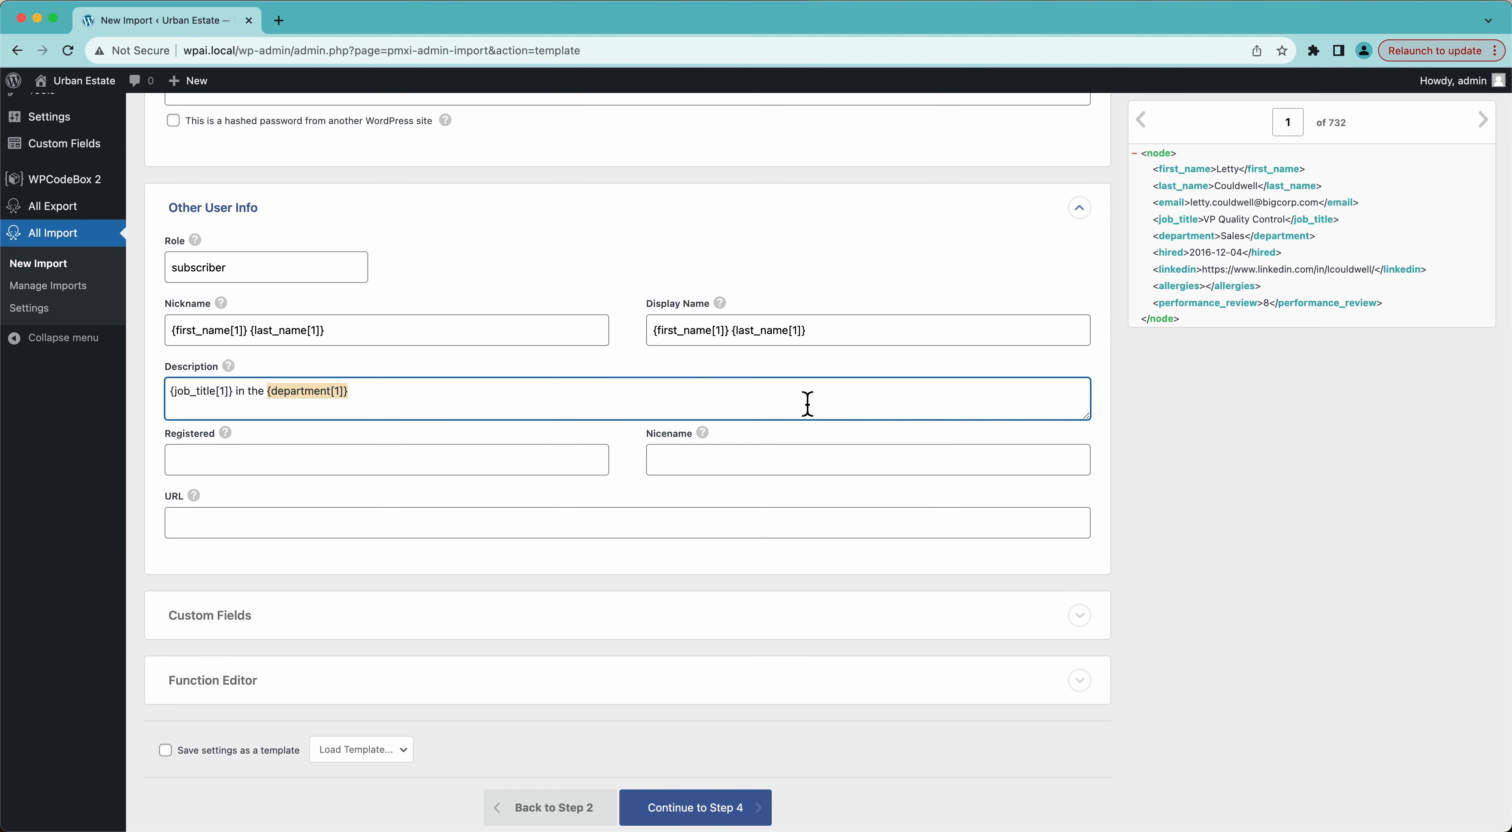
left_click(783, 402)
type("departmn")
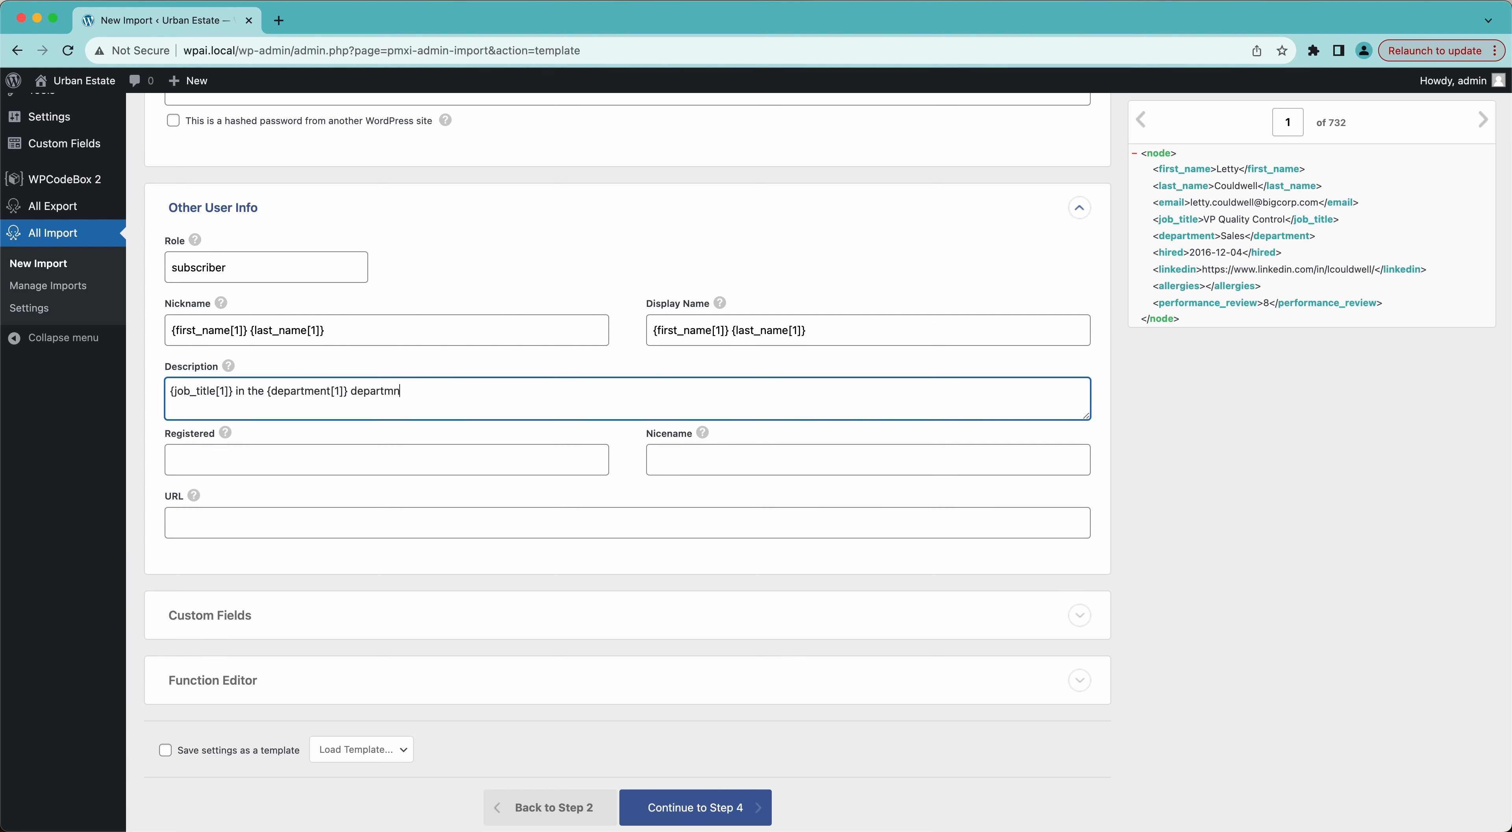
key("BackSpace")
type("ent.")
Preview record 2 and map Registered to {hired[1]}.
left_click(1482, 120)
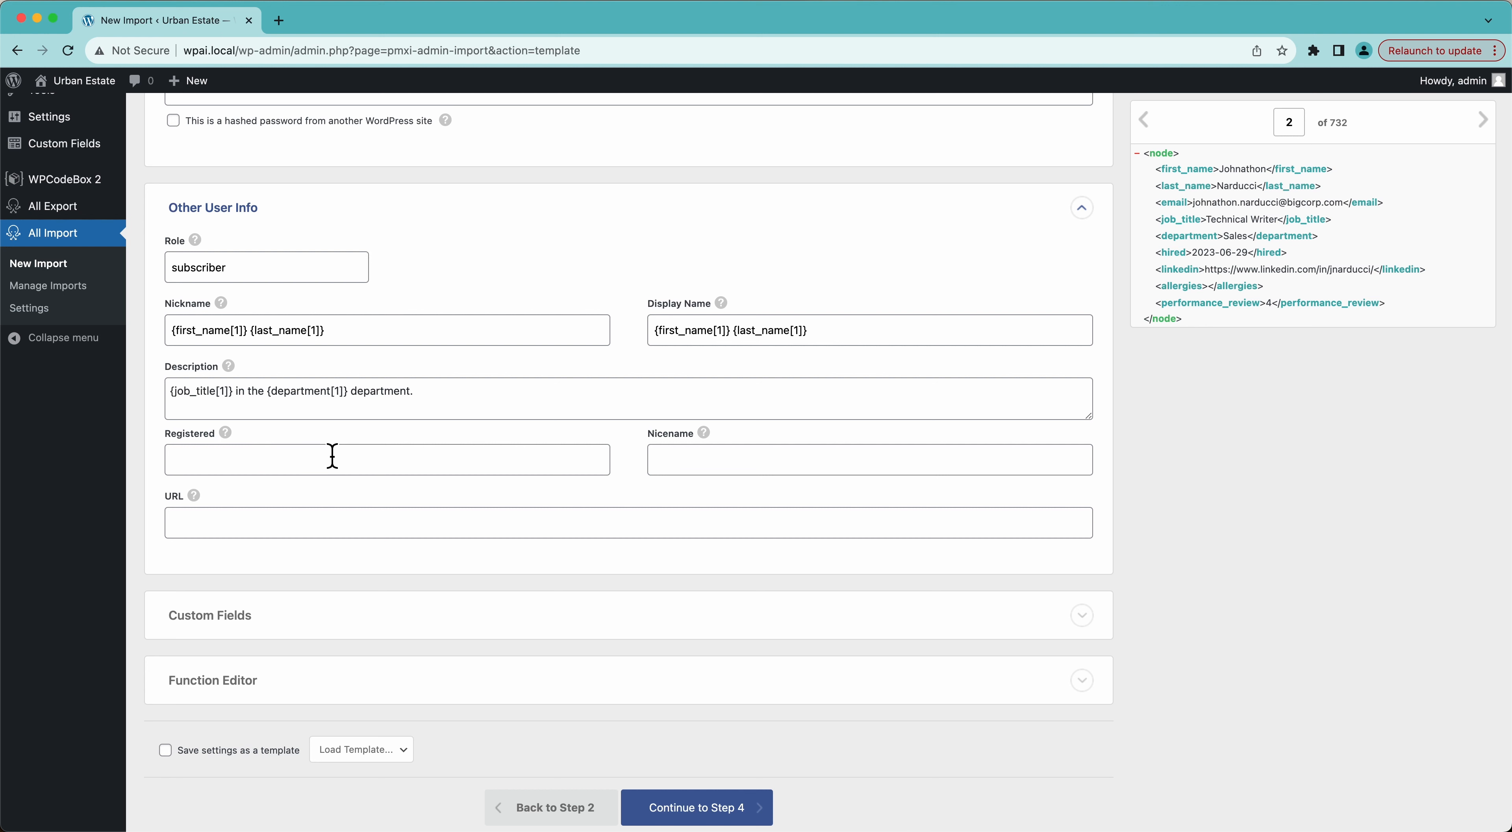
mouse_move(226, 439)
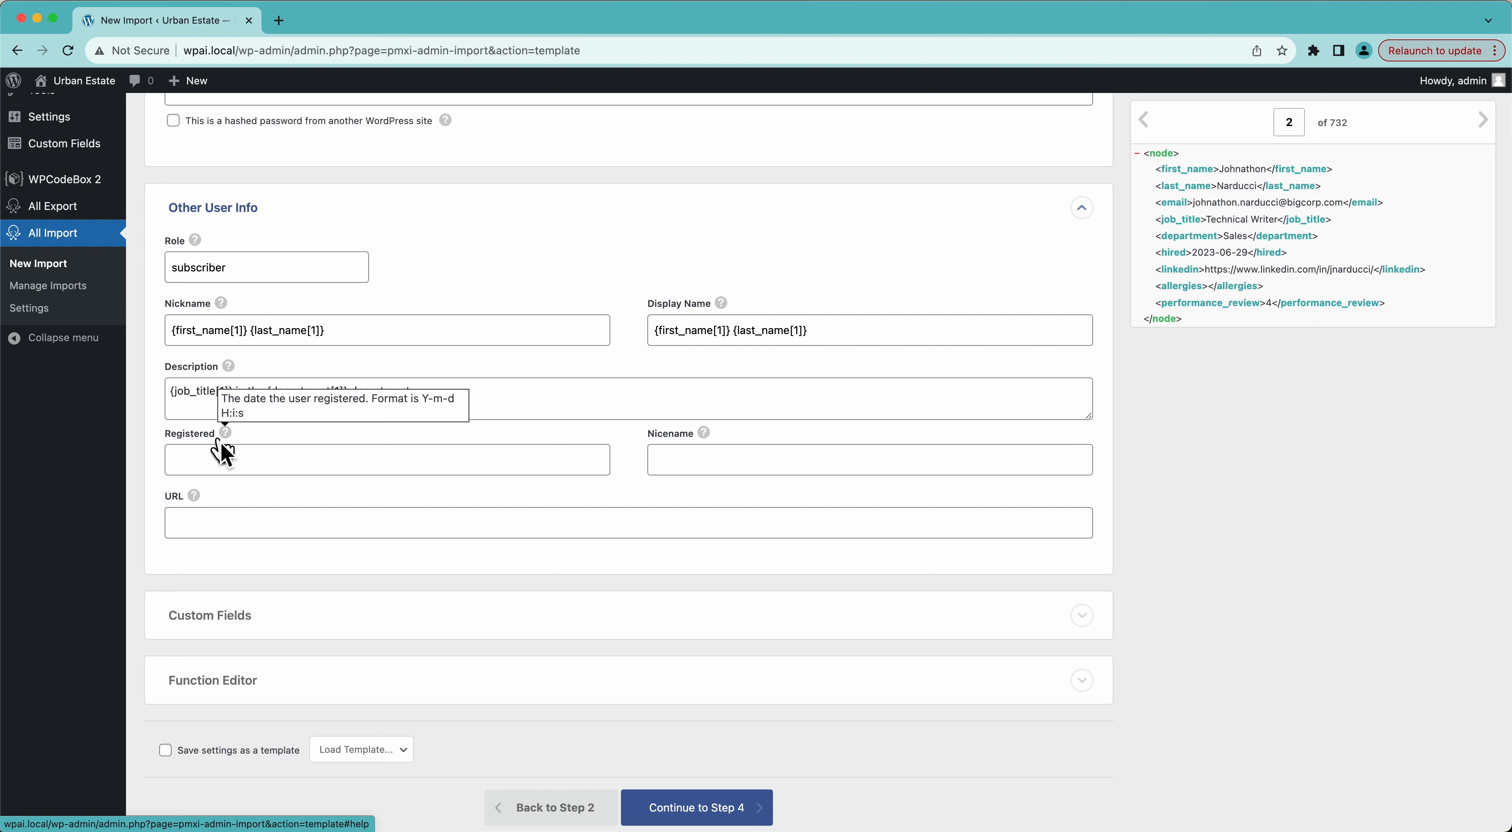
left_click(214, 467)
left_click(273, 437)
mouse_move(227, 434)
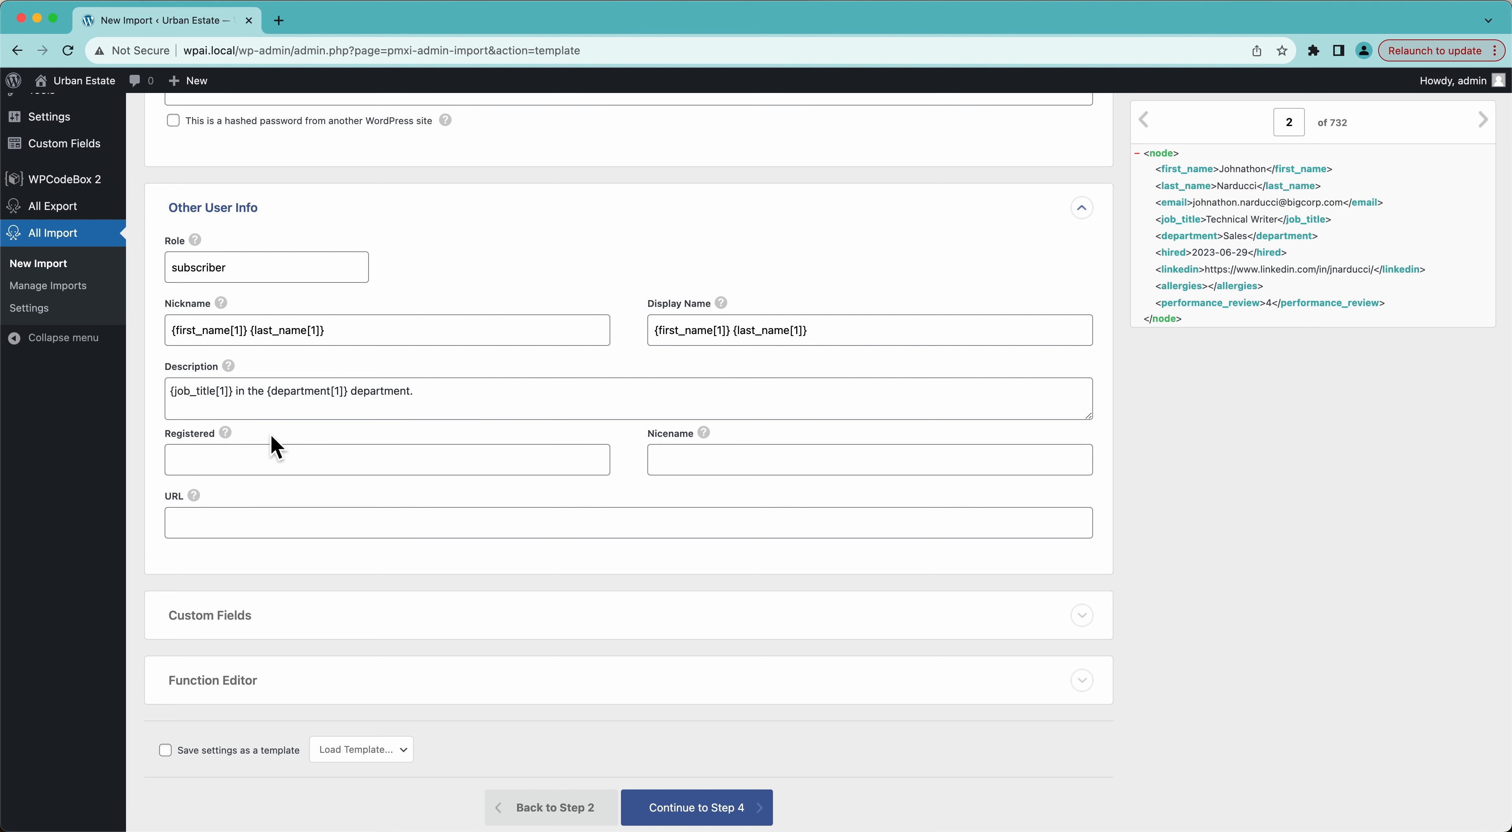
left_click_drag(1170, 253, 391, 472)
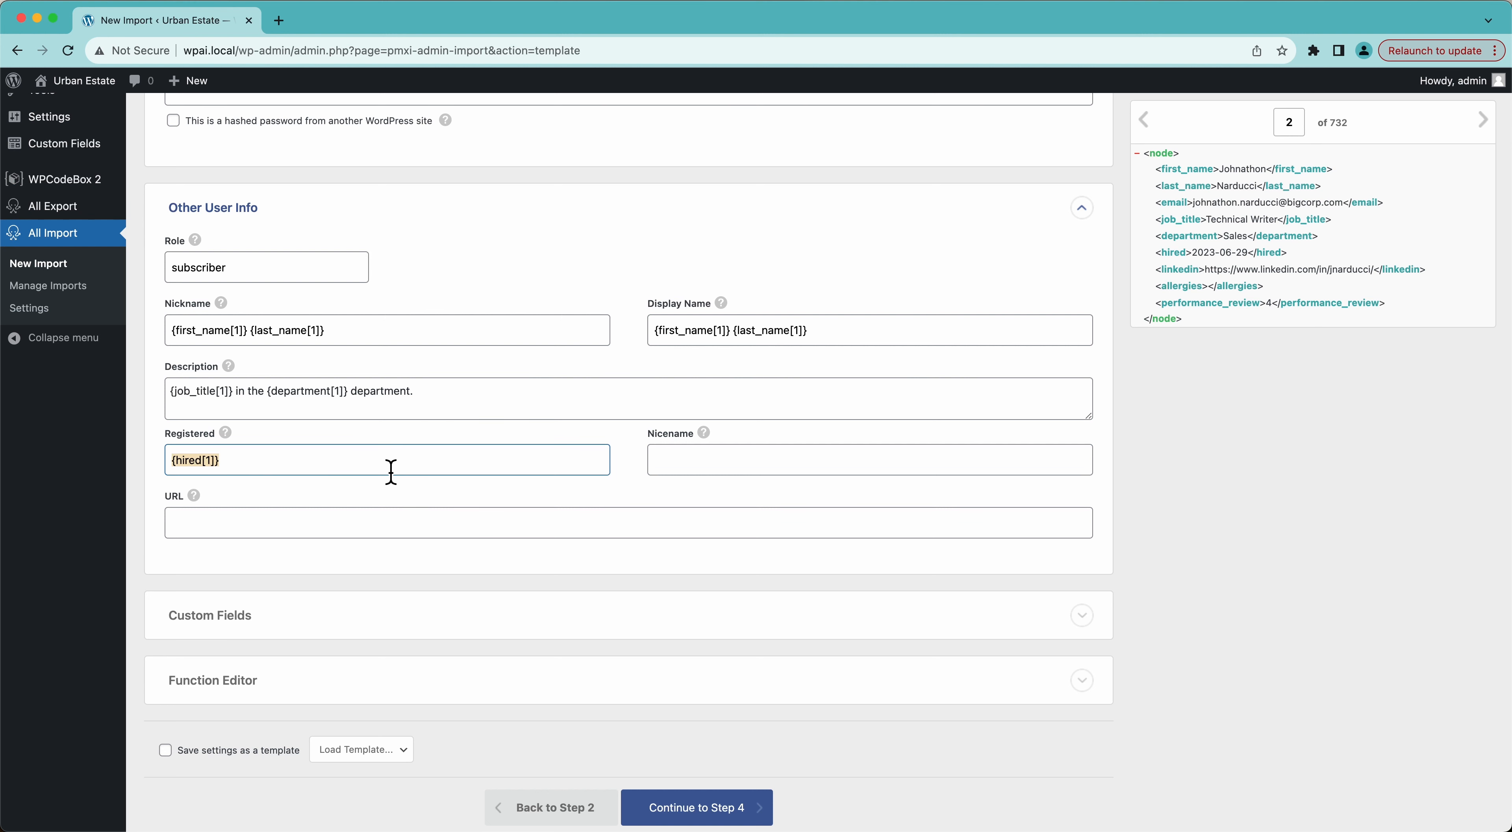
left_click(391, 472)
Leave Nicename blank and map URL to {linkedin[1]}.
left_click(659, 459)
mouse_move(703, 436)
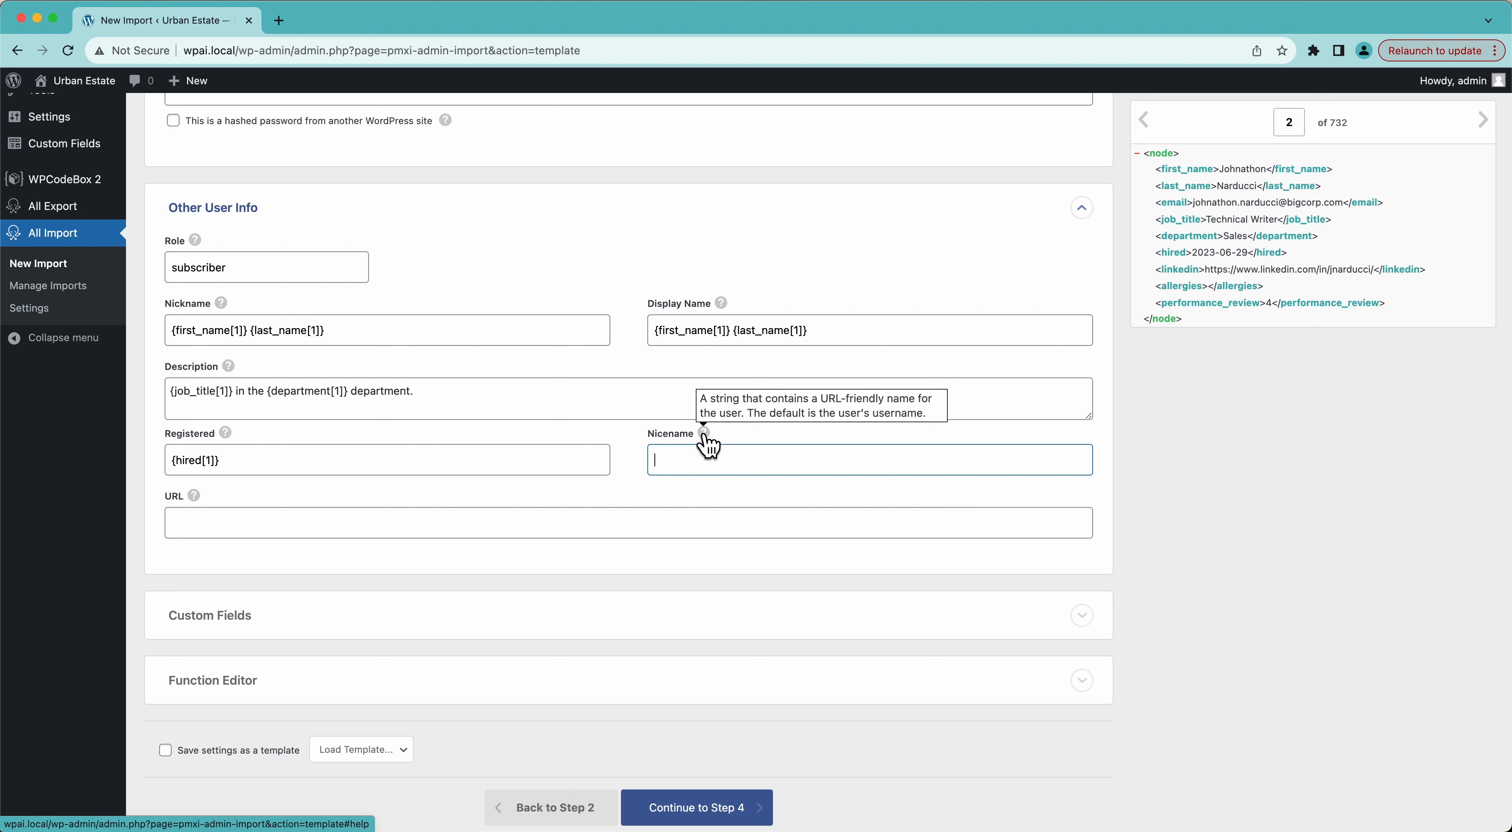
left_click(1153, 478)
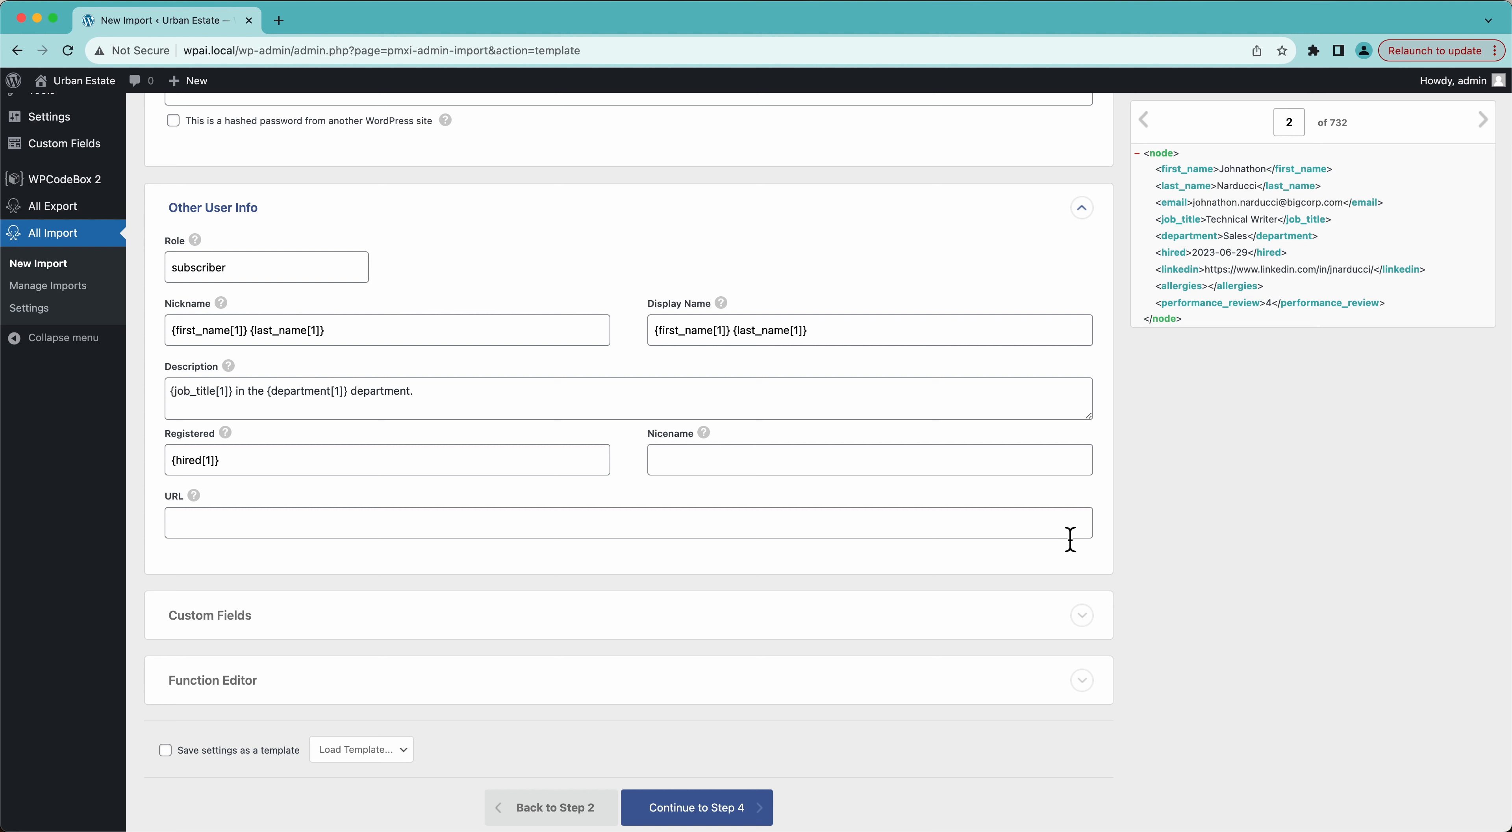
left_click_drag(1192, 280, 1012, 536)
scroll(1230, 485, "down", 2)
Expand the Custom Fields section and auto-detect the custom fields stored for users.
left_click(712, 532)
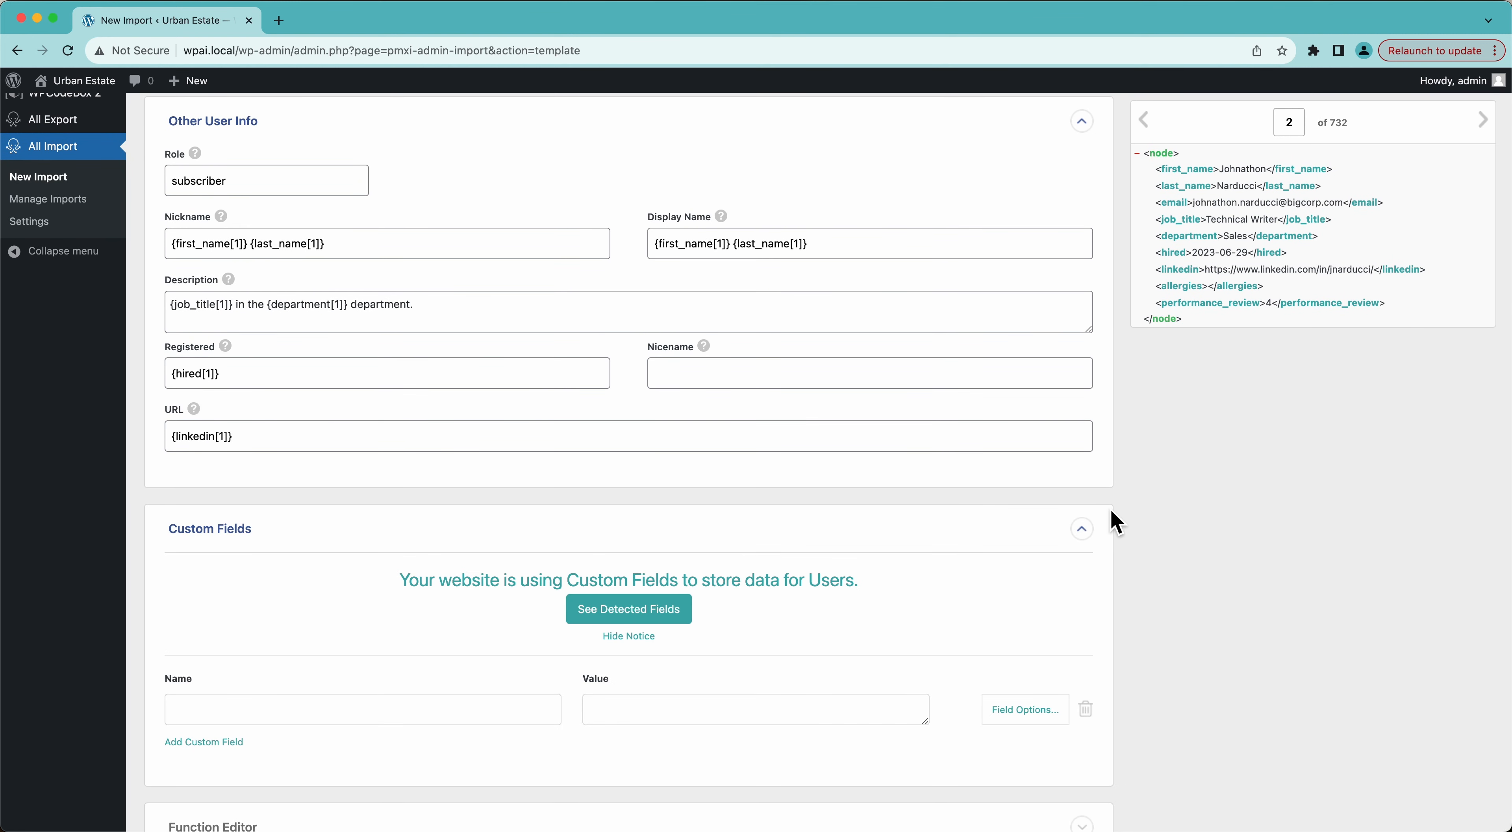
scroll(1114, 519, "down", 2)
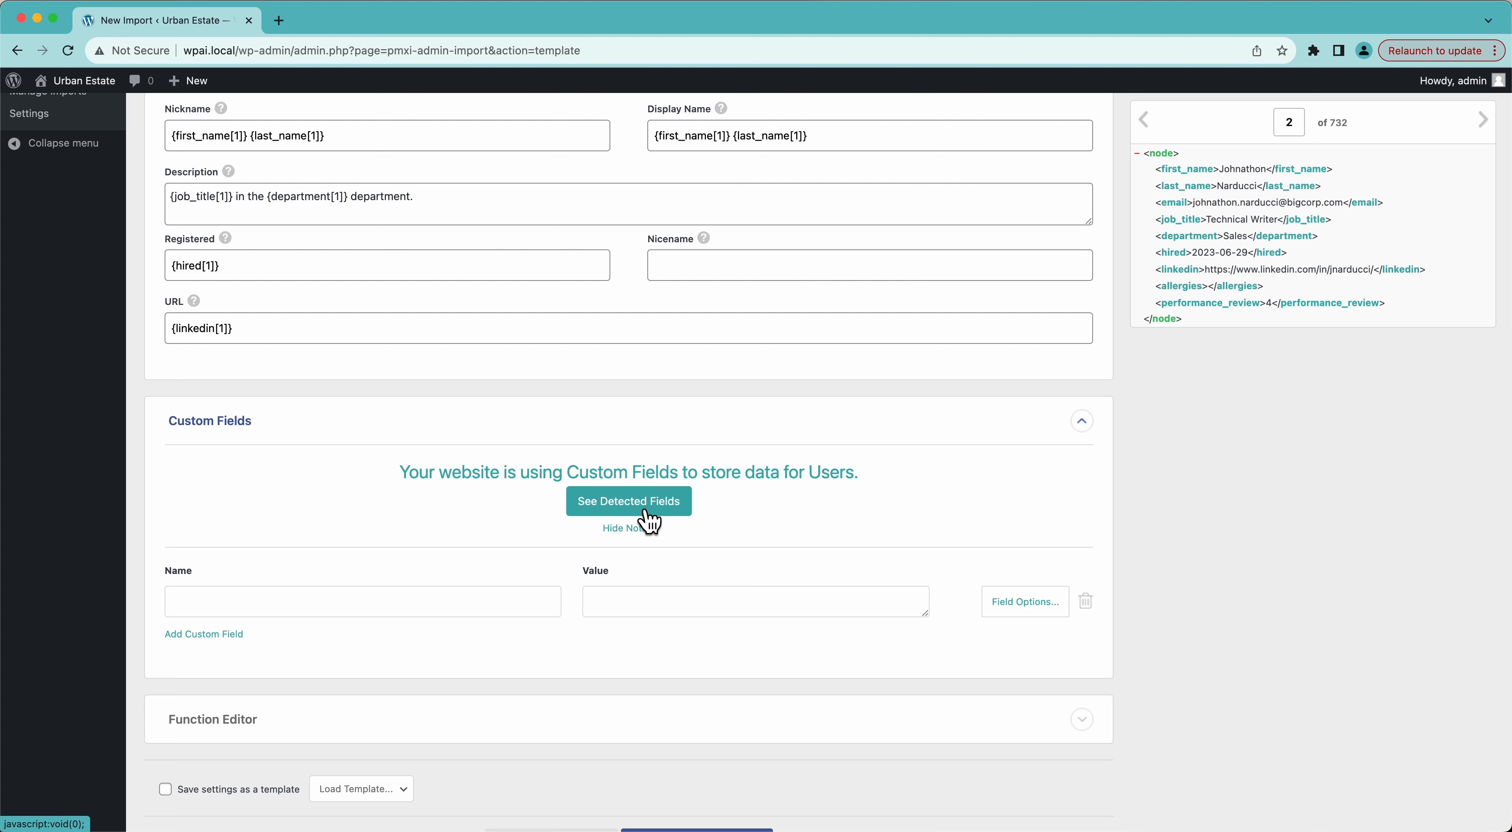
left_click(580, 512)
scroll(430, 532, "down", 5)
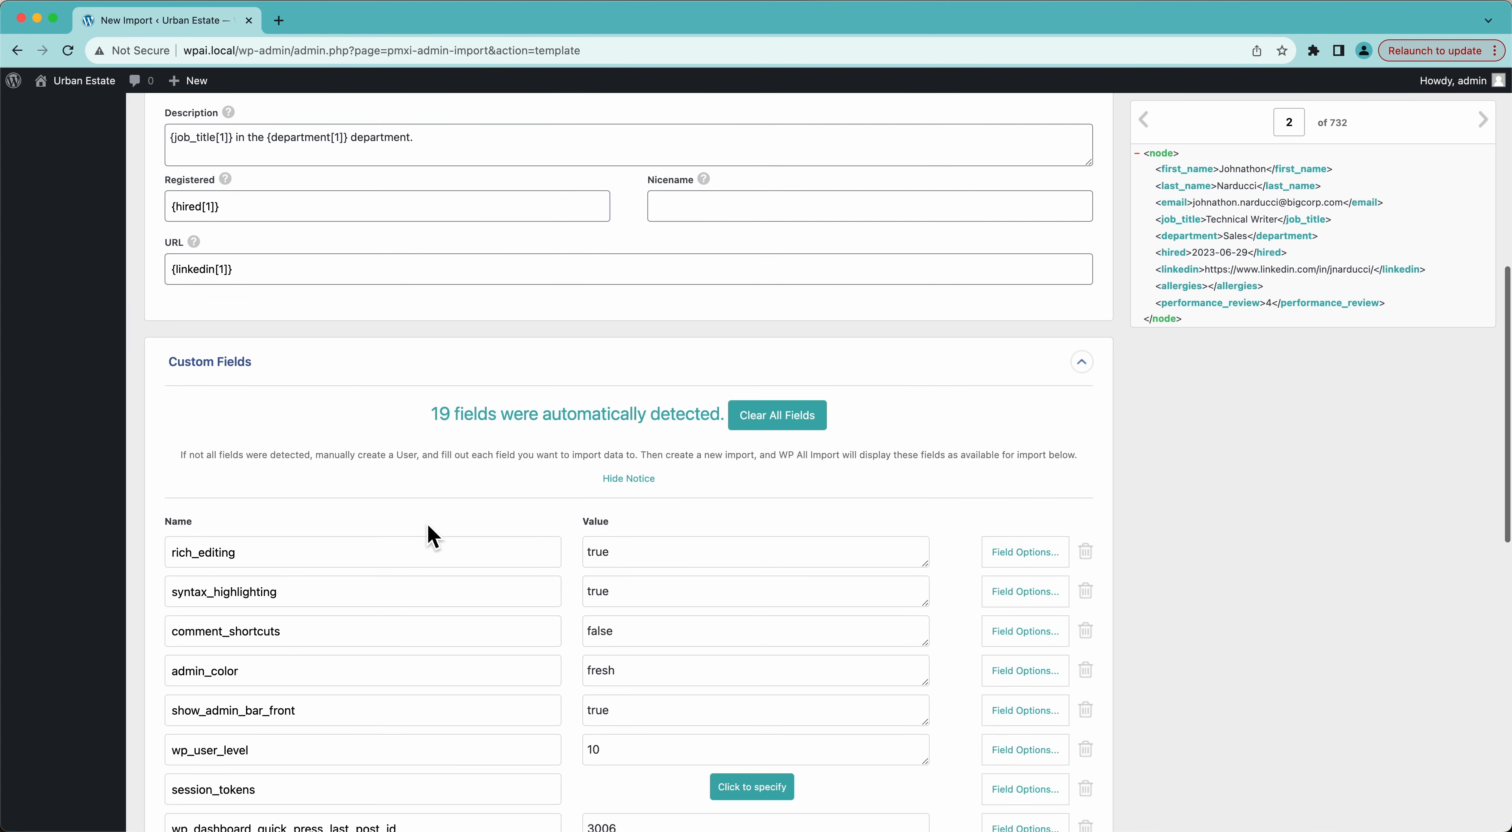
Open the Custom Fields > Field Groups page in a new browser tab.
scroll(433, 534, "down", 3)
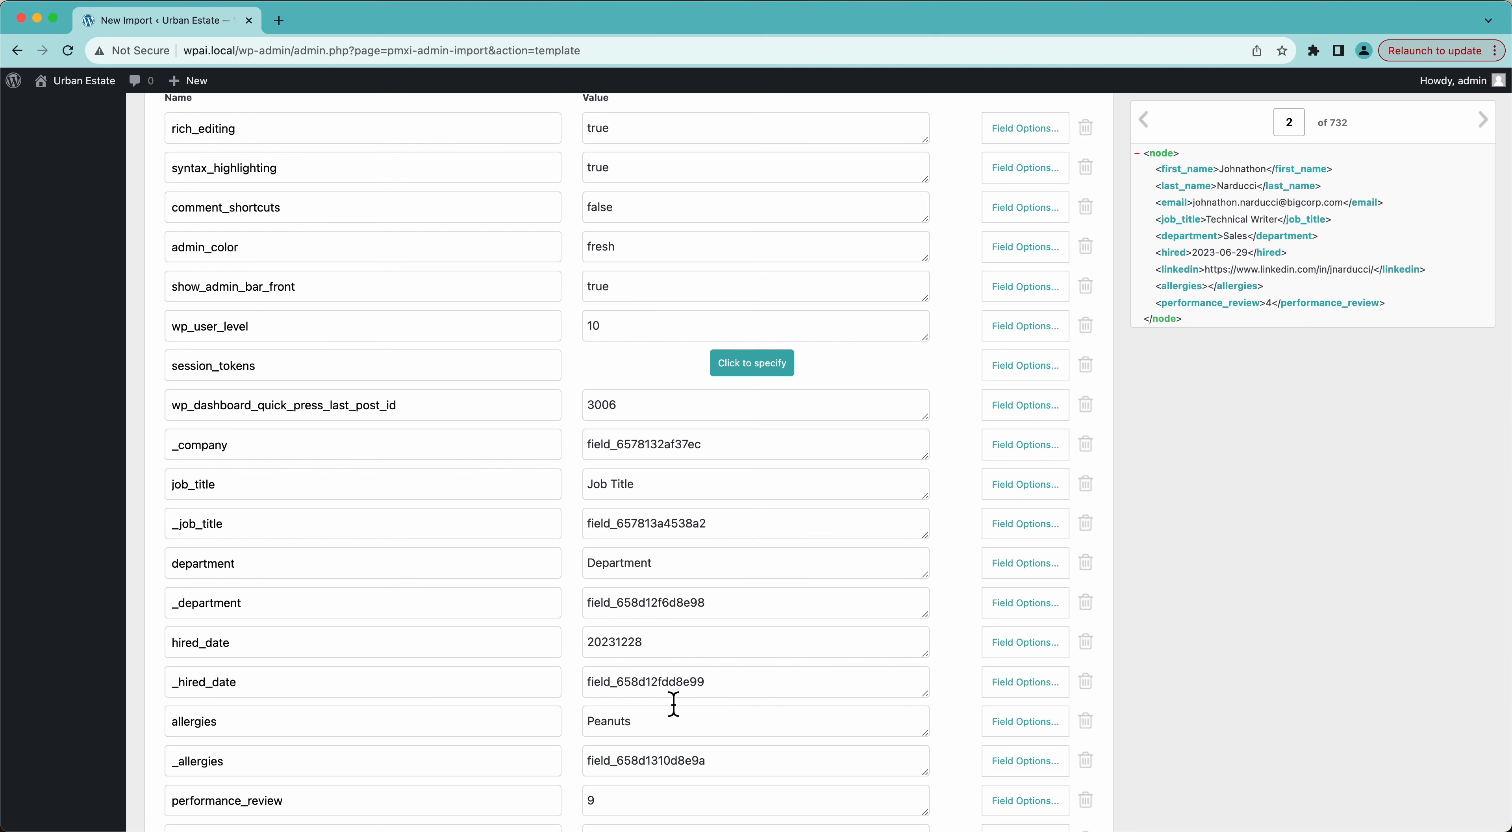
scroll(673, 705, "up", 14)
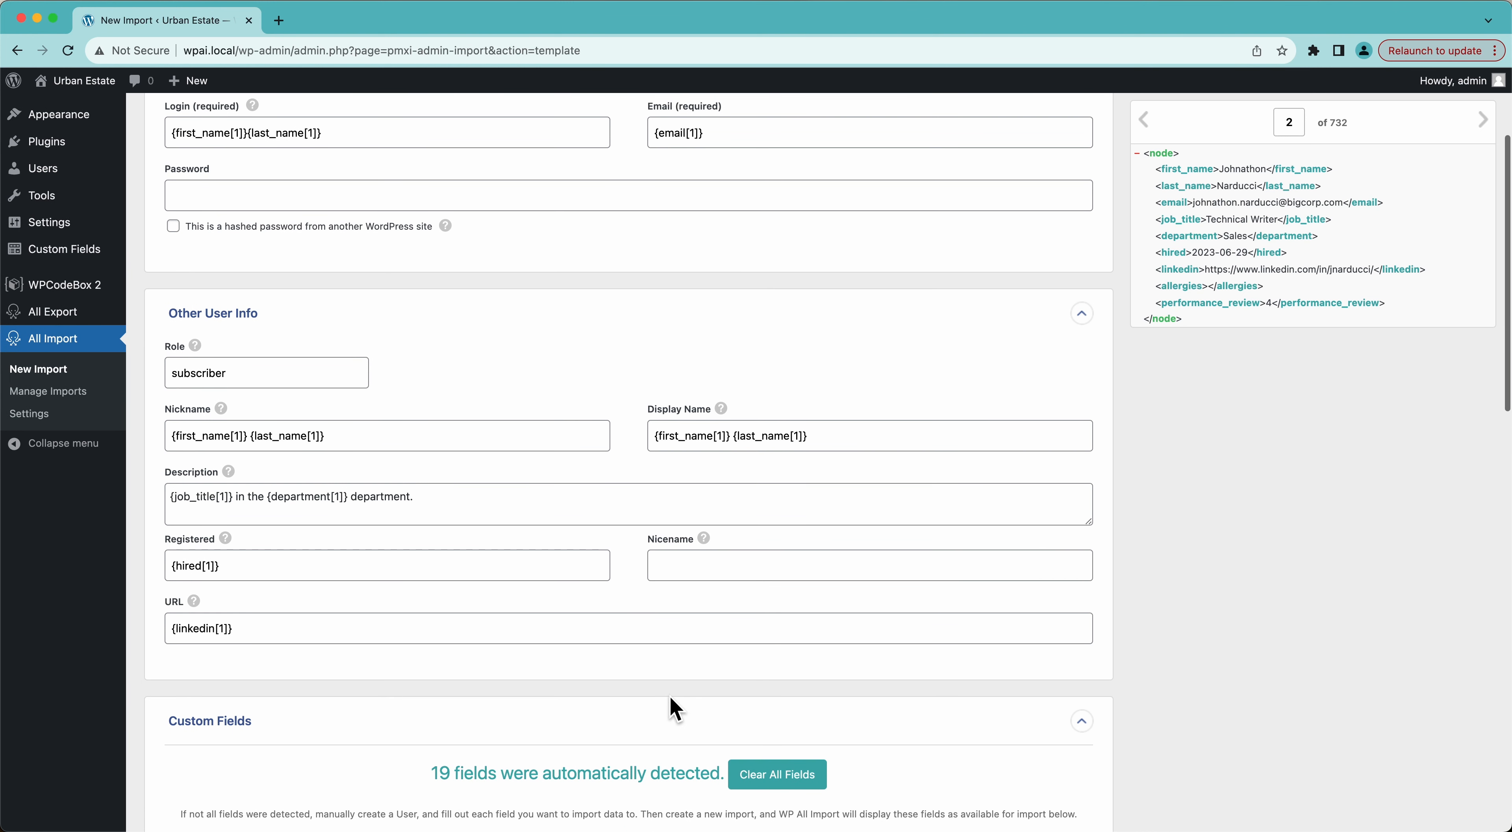
scroll(669, 705, "down", 3)
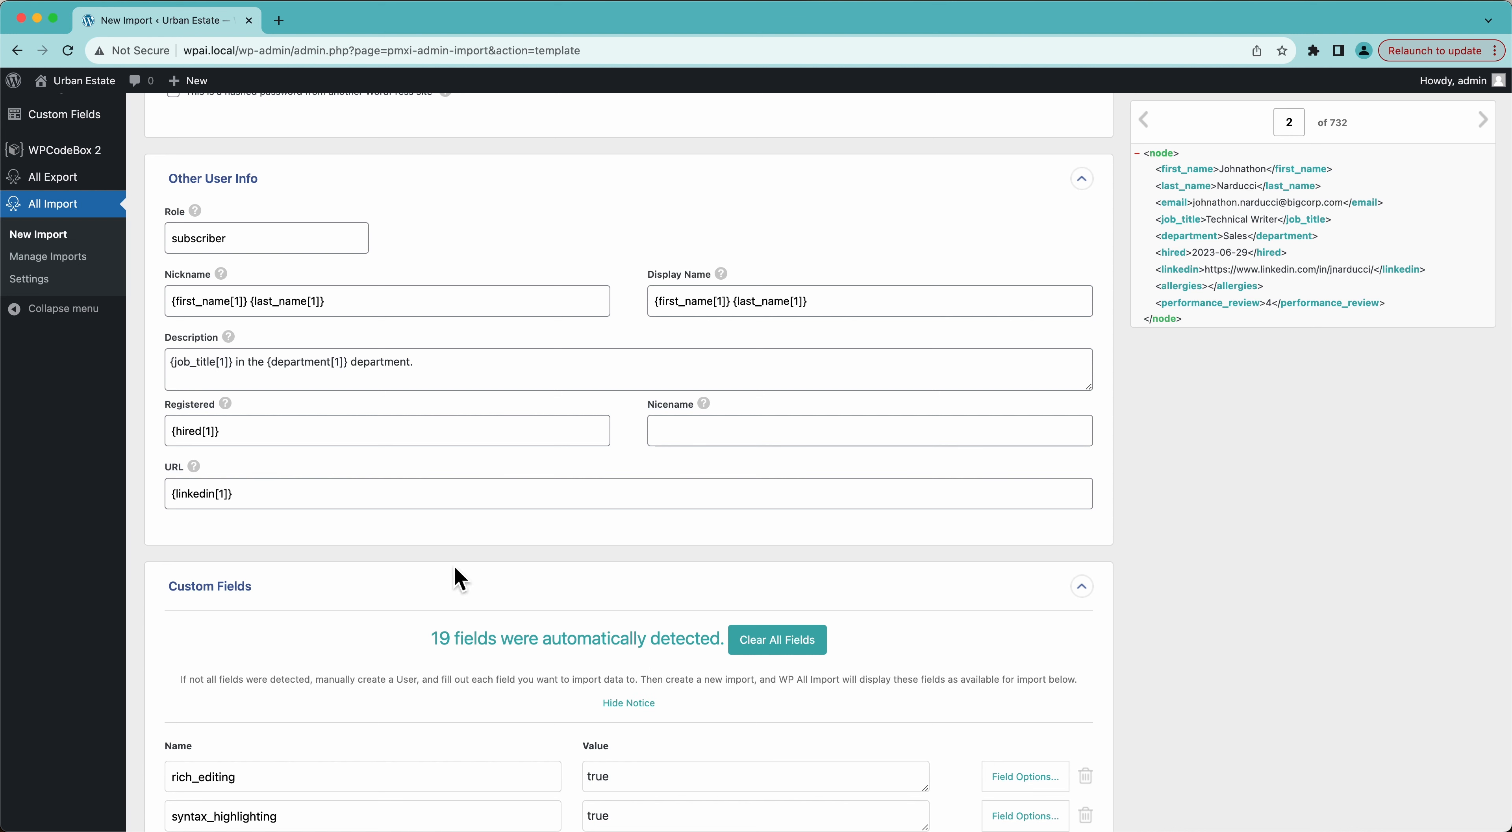
scroll(456, 574, "up", 5)
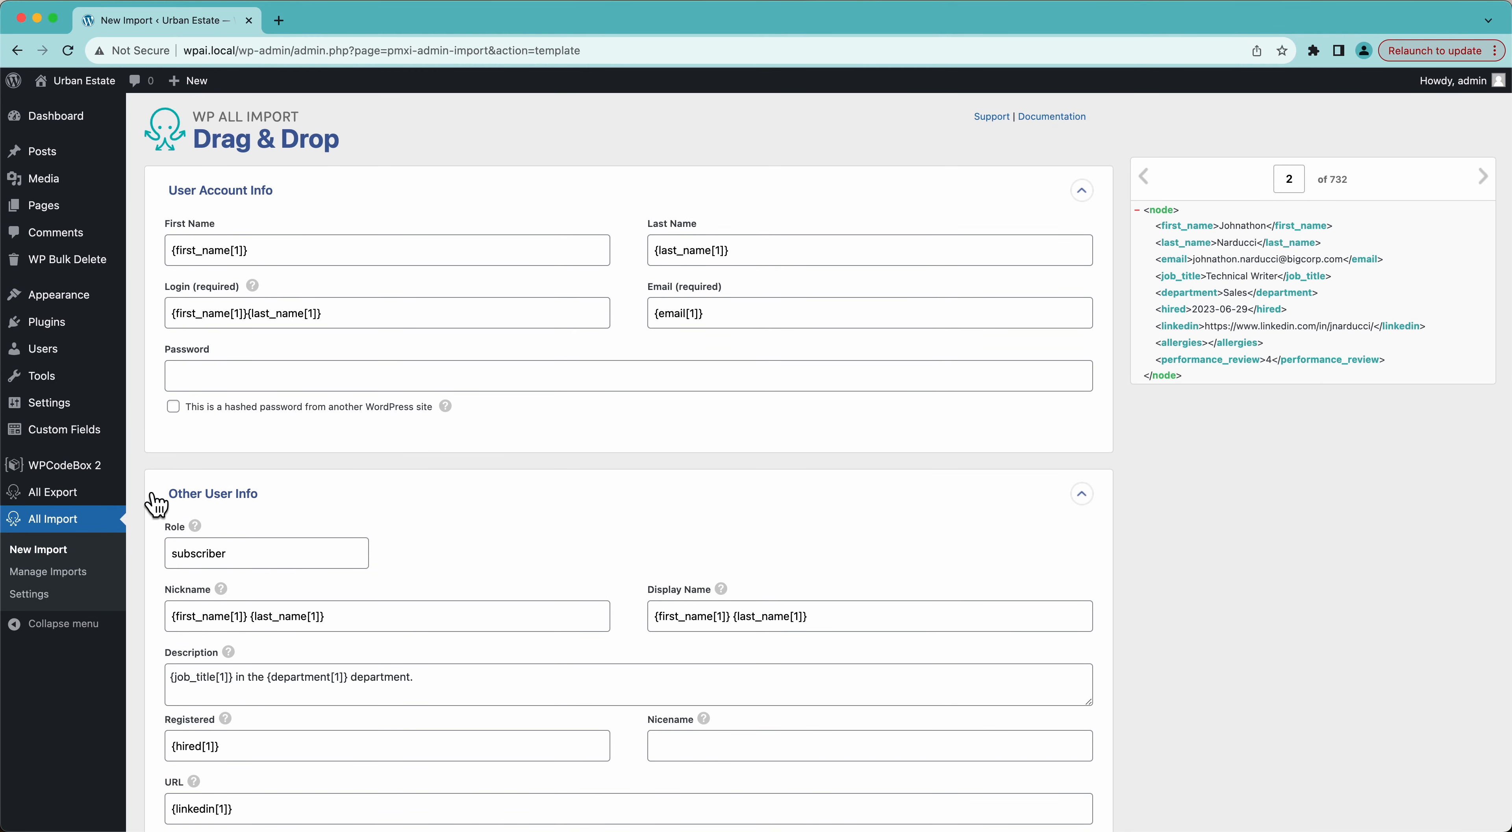
mouse_move(74, 432)
left_click(167, 438, "super")
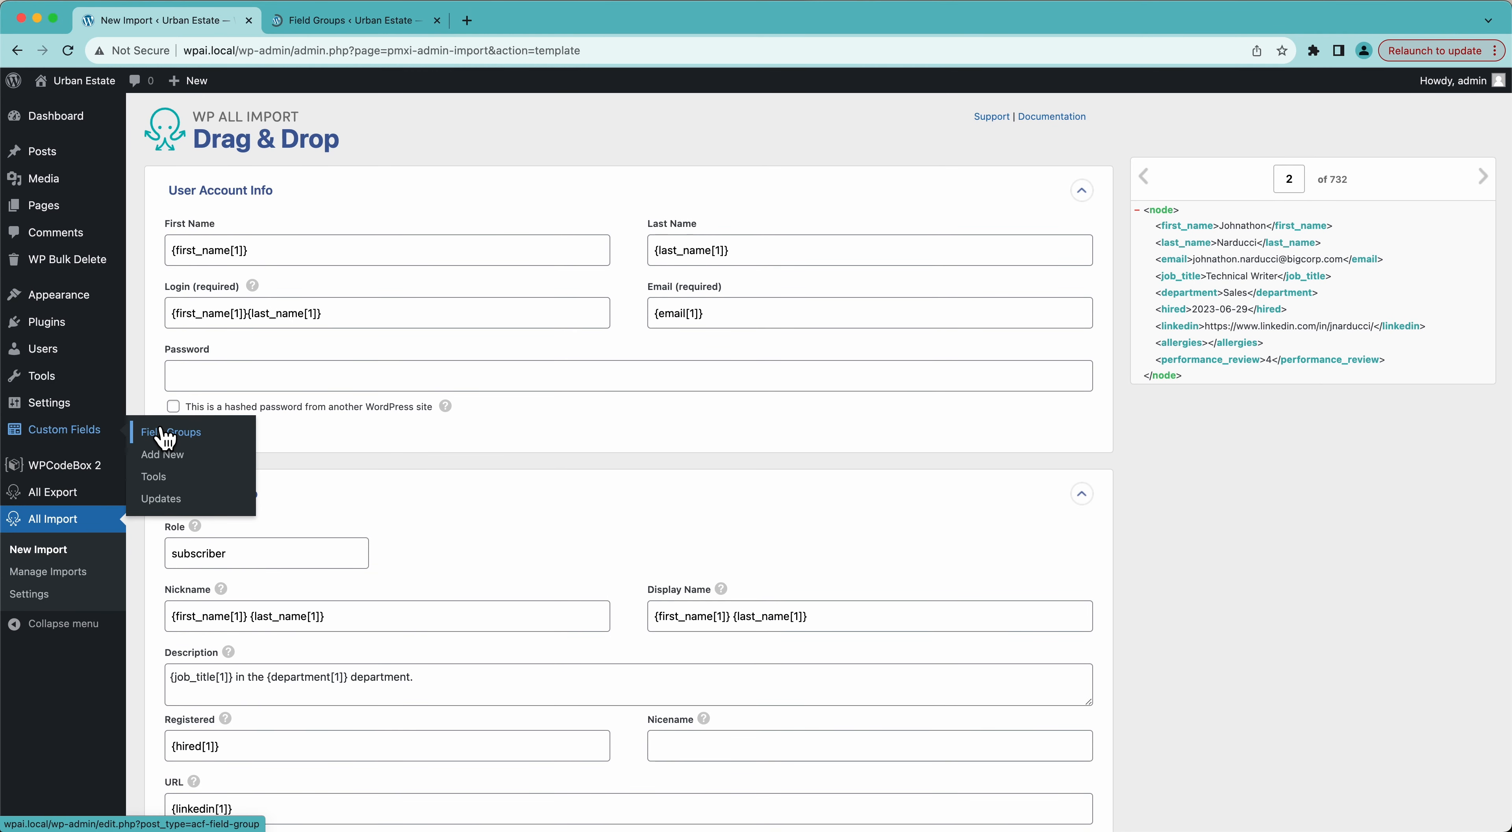
Open the Job Info field group's edit page and check its five fields against the Excel columns.
left_click(336, 22)
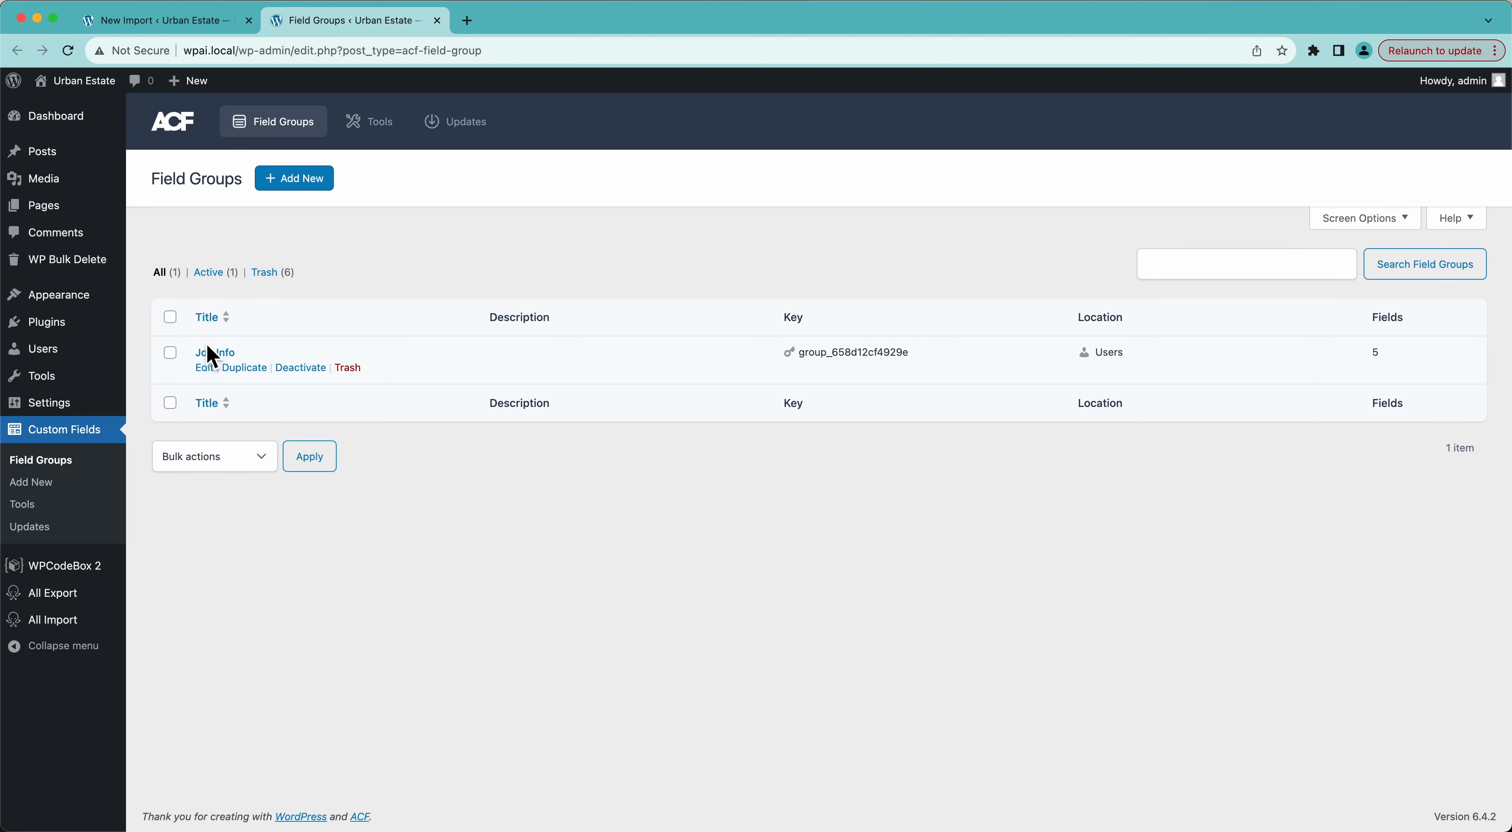
left_click(205, 366)
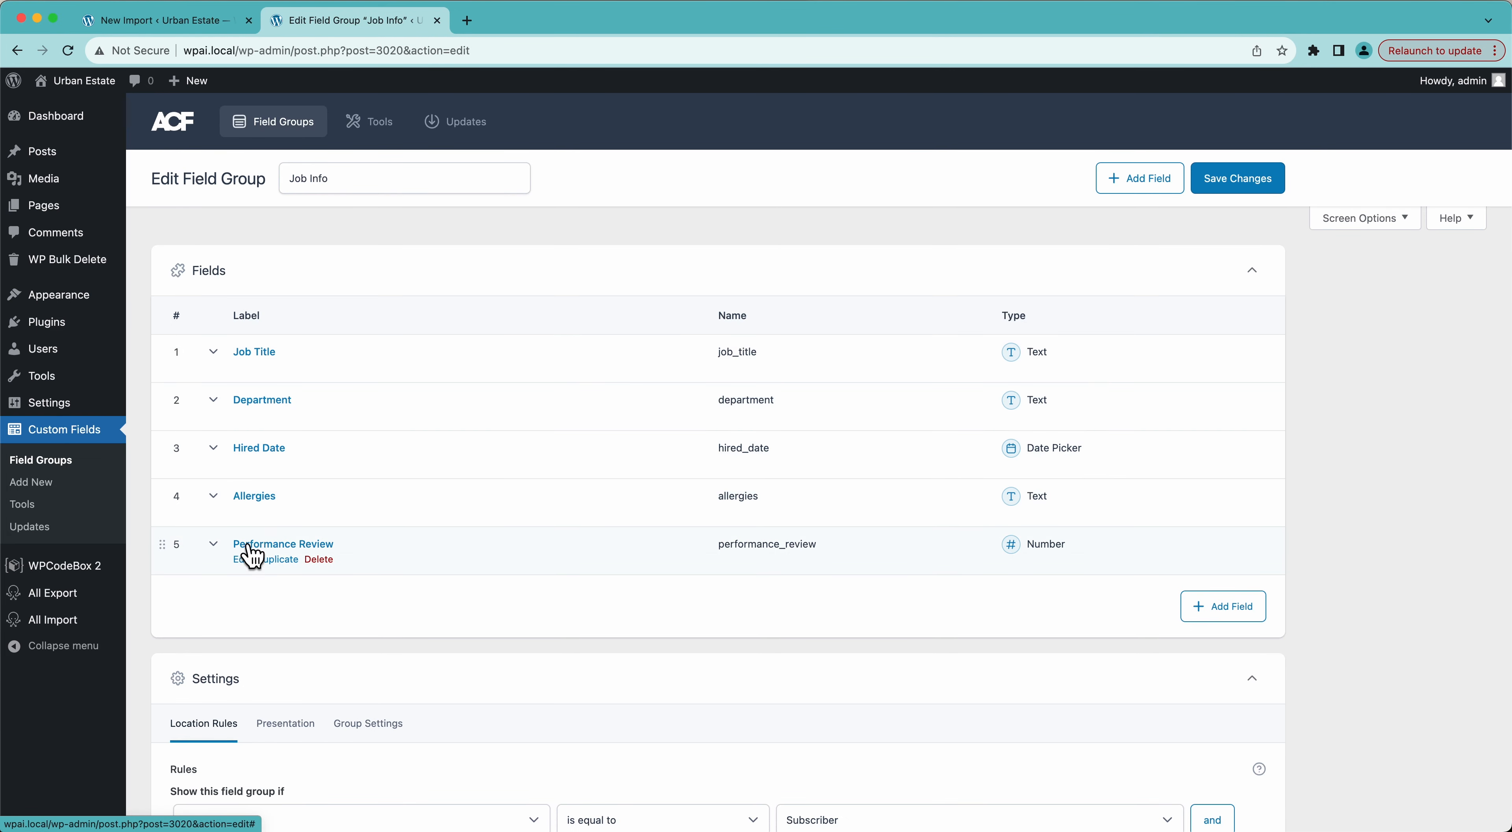
left_click_drag(2, 590, 286, 590)
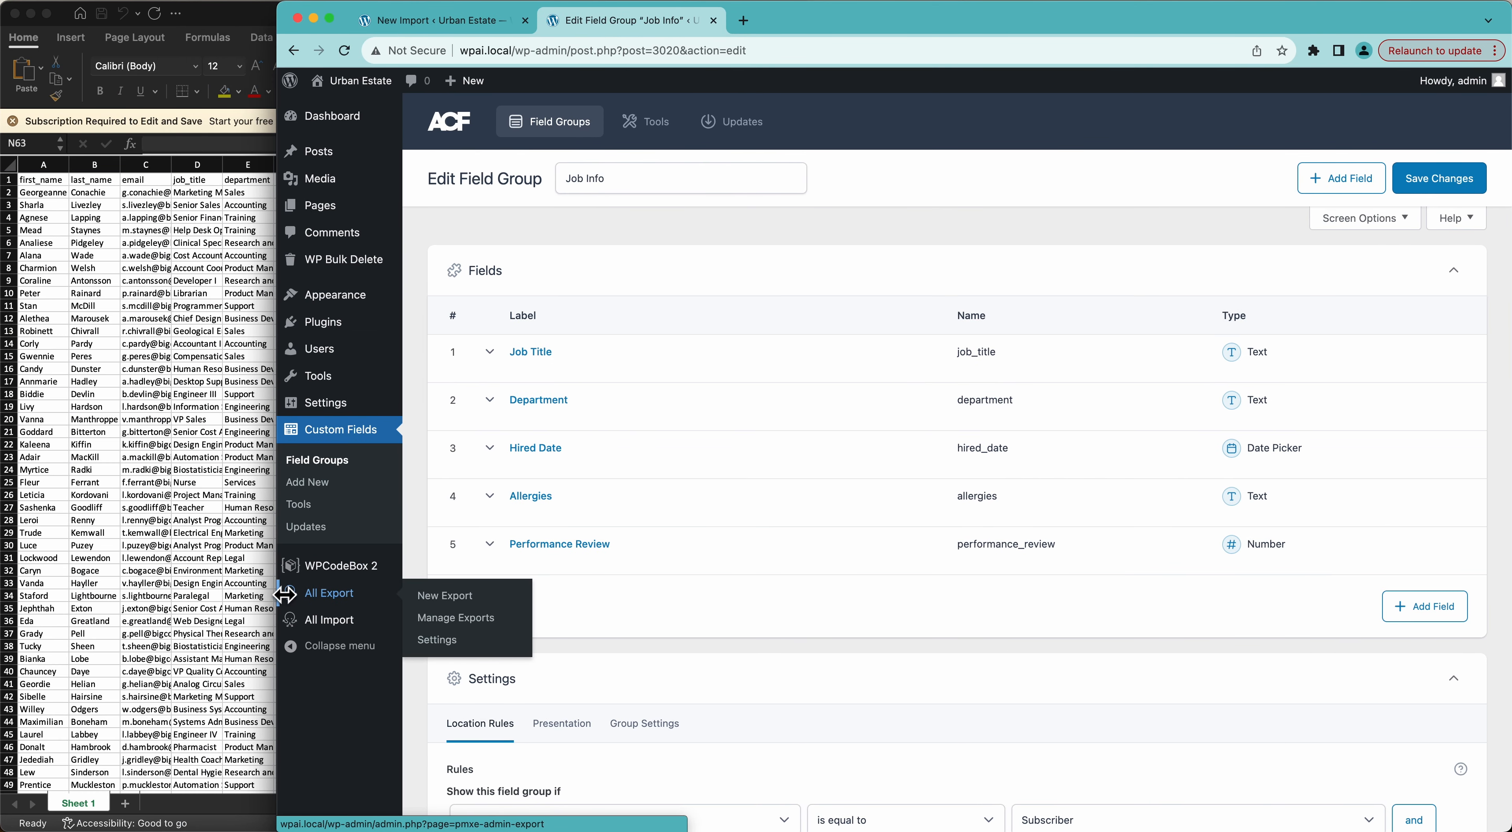
scroll(160, 241, "right", 4)
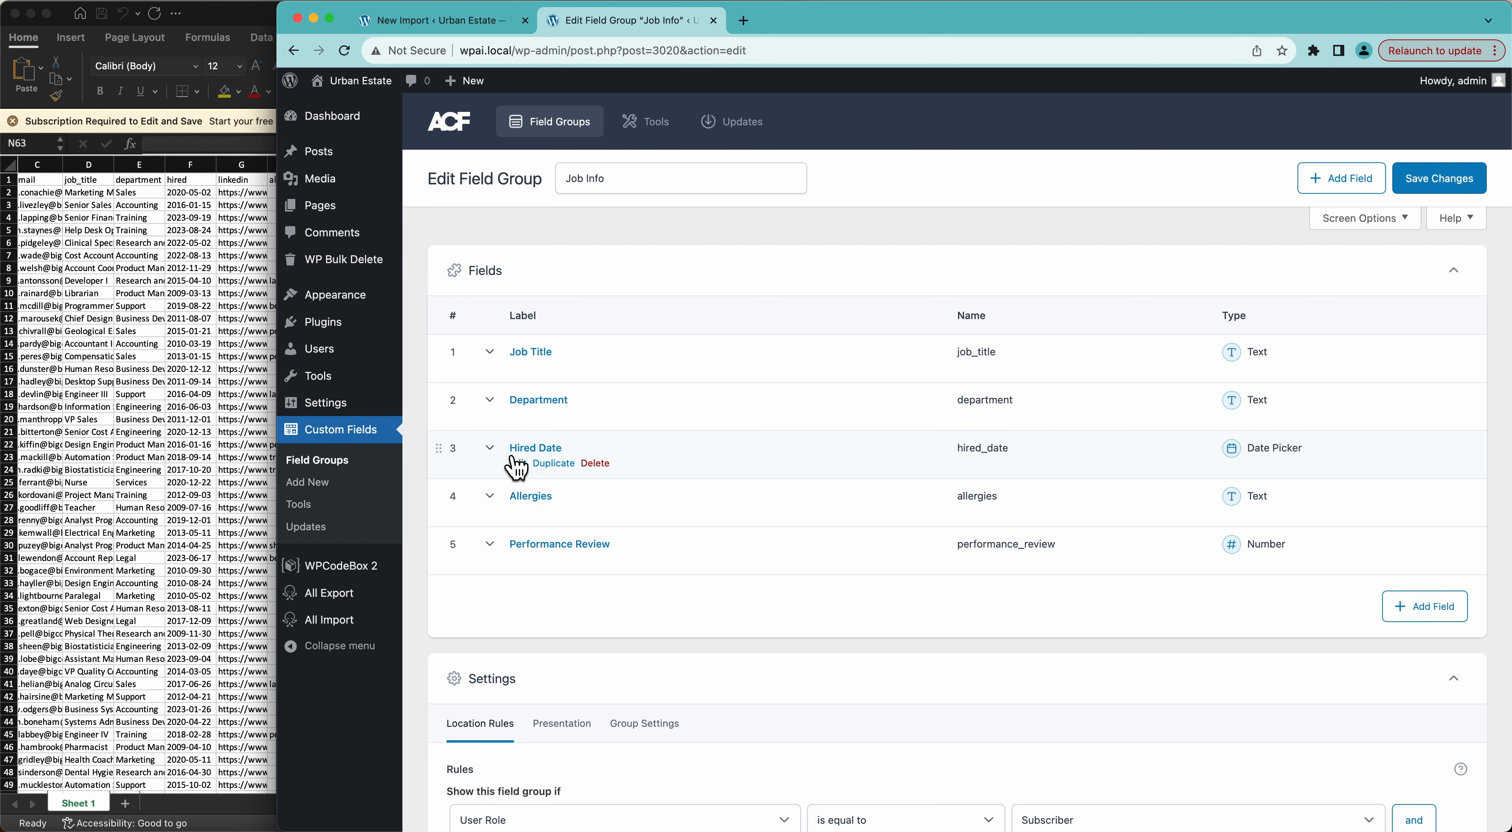
scroll(94, 281, "right", 3)
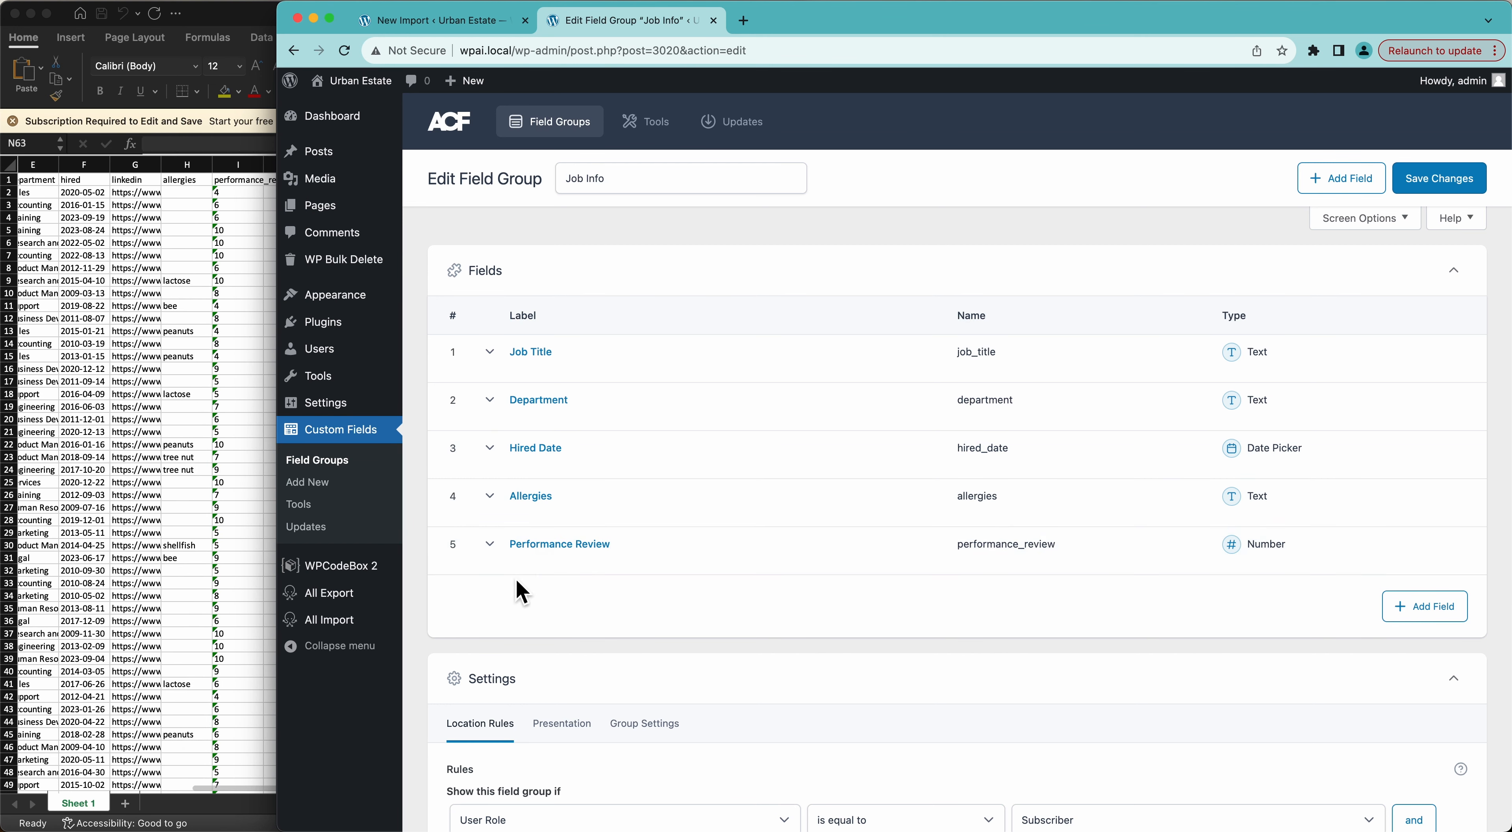
left_click_drag(284, 360, 8, 402)
scroll(330, 499, "down", 3)
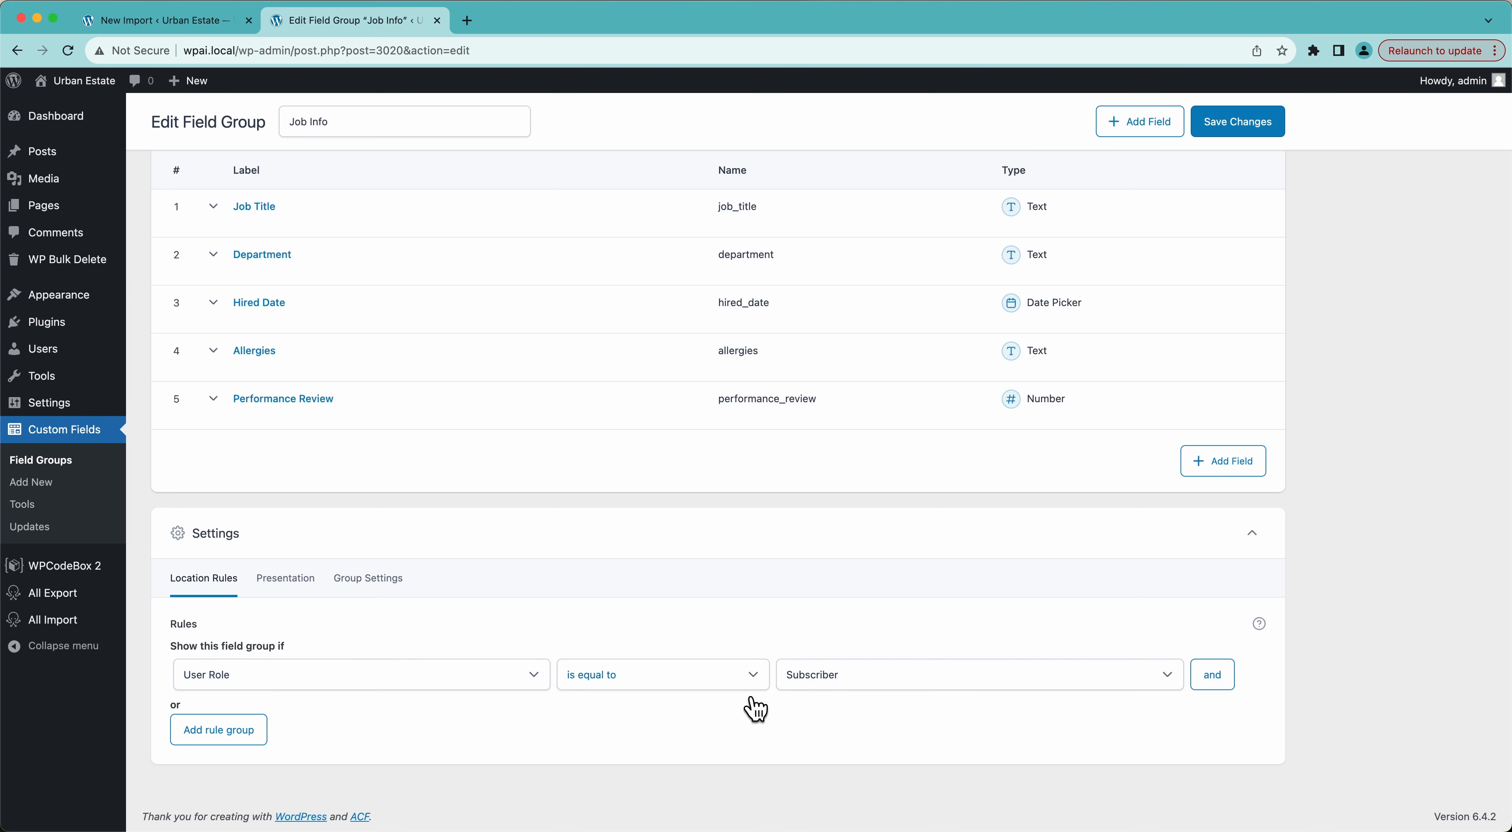
scroll(569, 397, "up", 1)
scroll(568, 397, "up", 3)
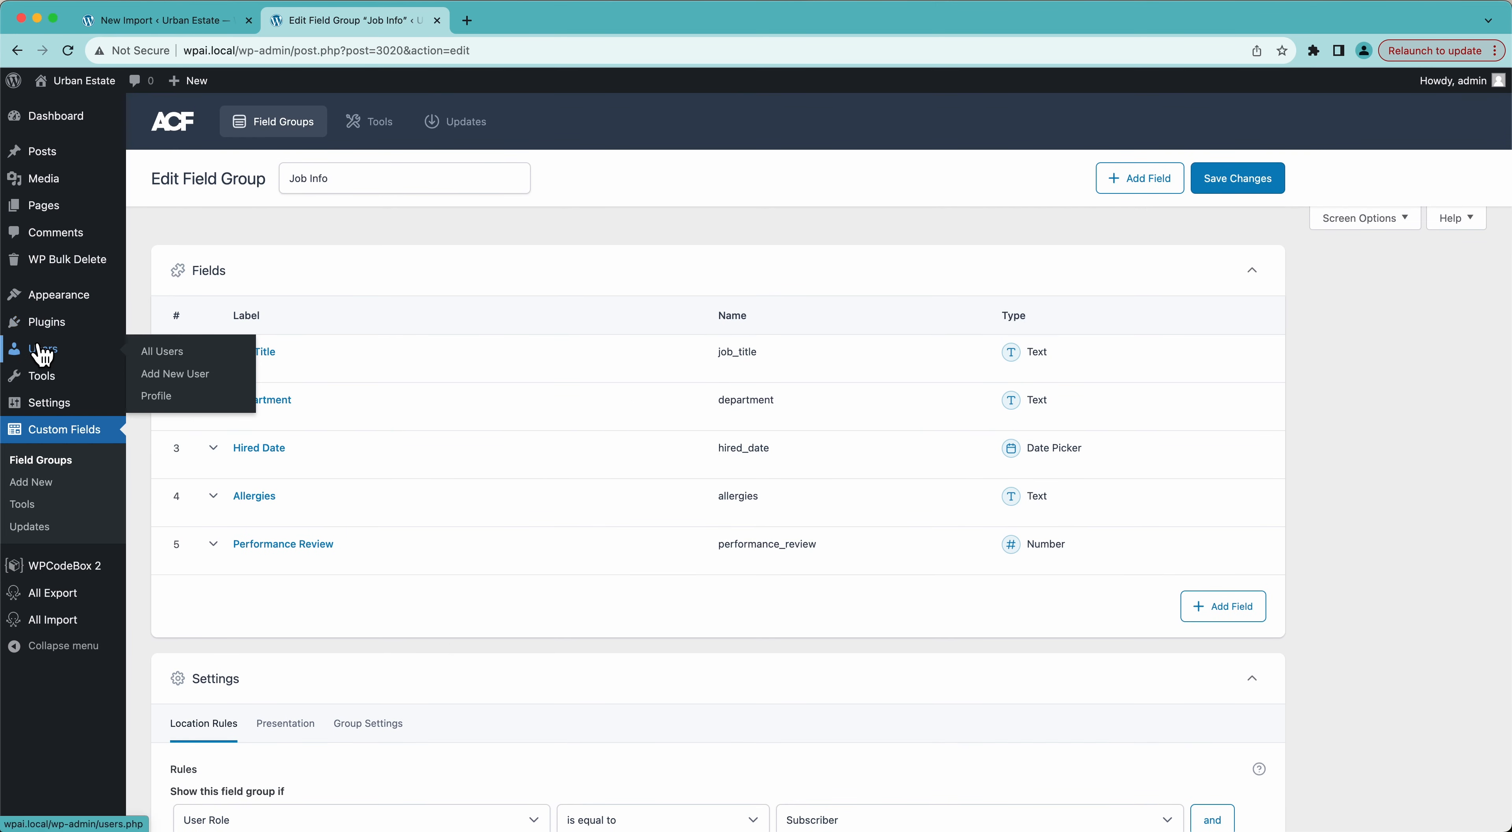
Review the sample subscriber's Job Info values on their profile, then close the extra admin tabs.
left_click(183, 354, "super")
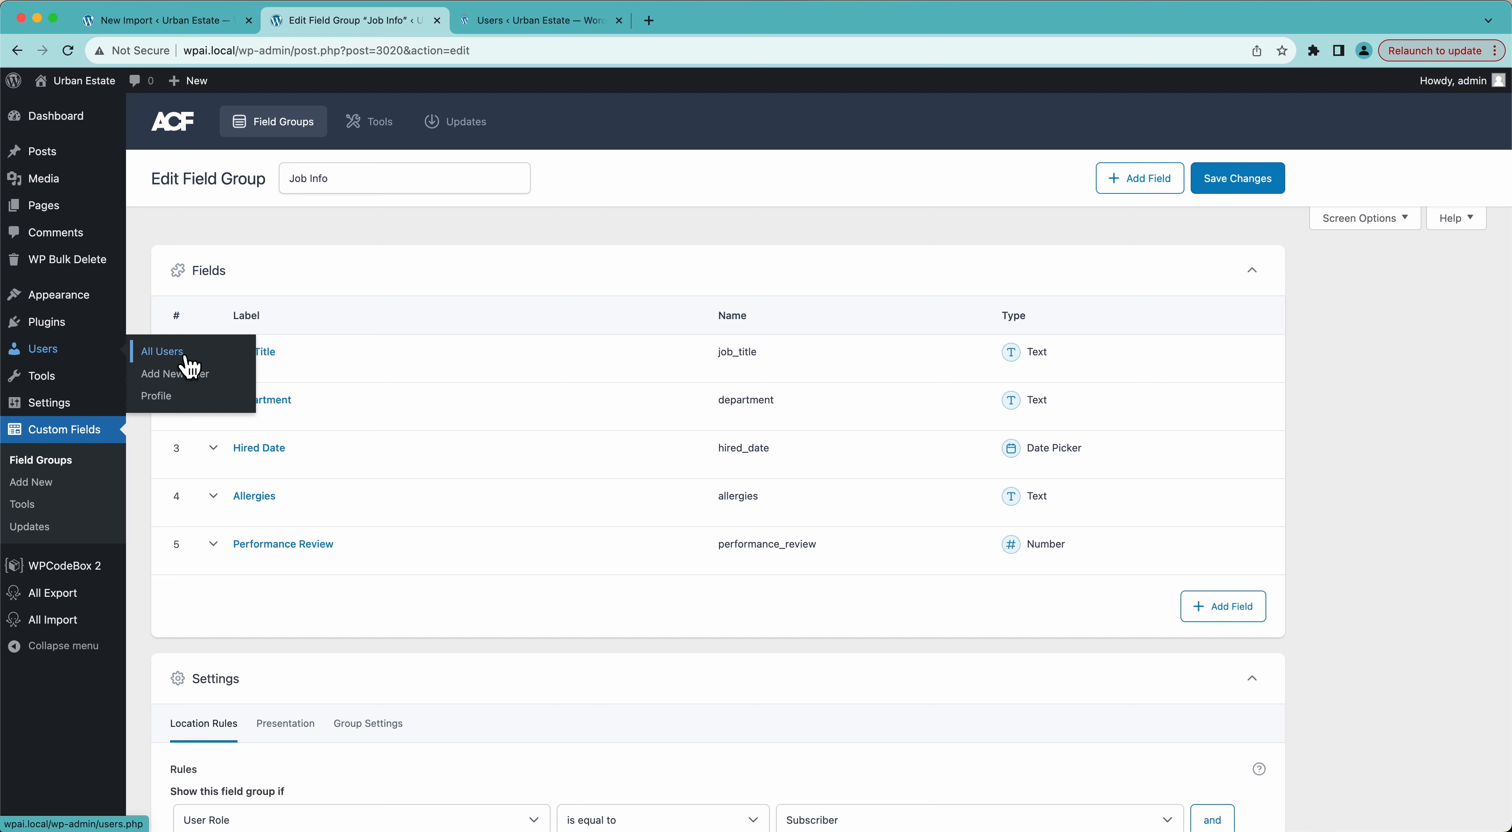
left_click(436, 21)
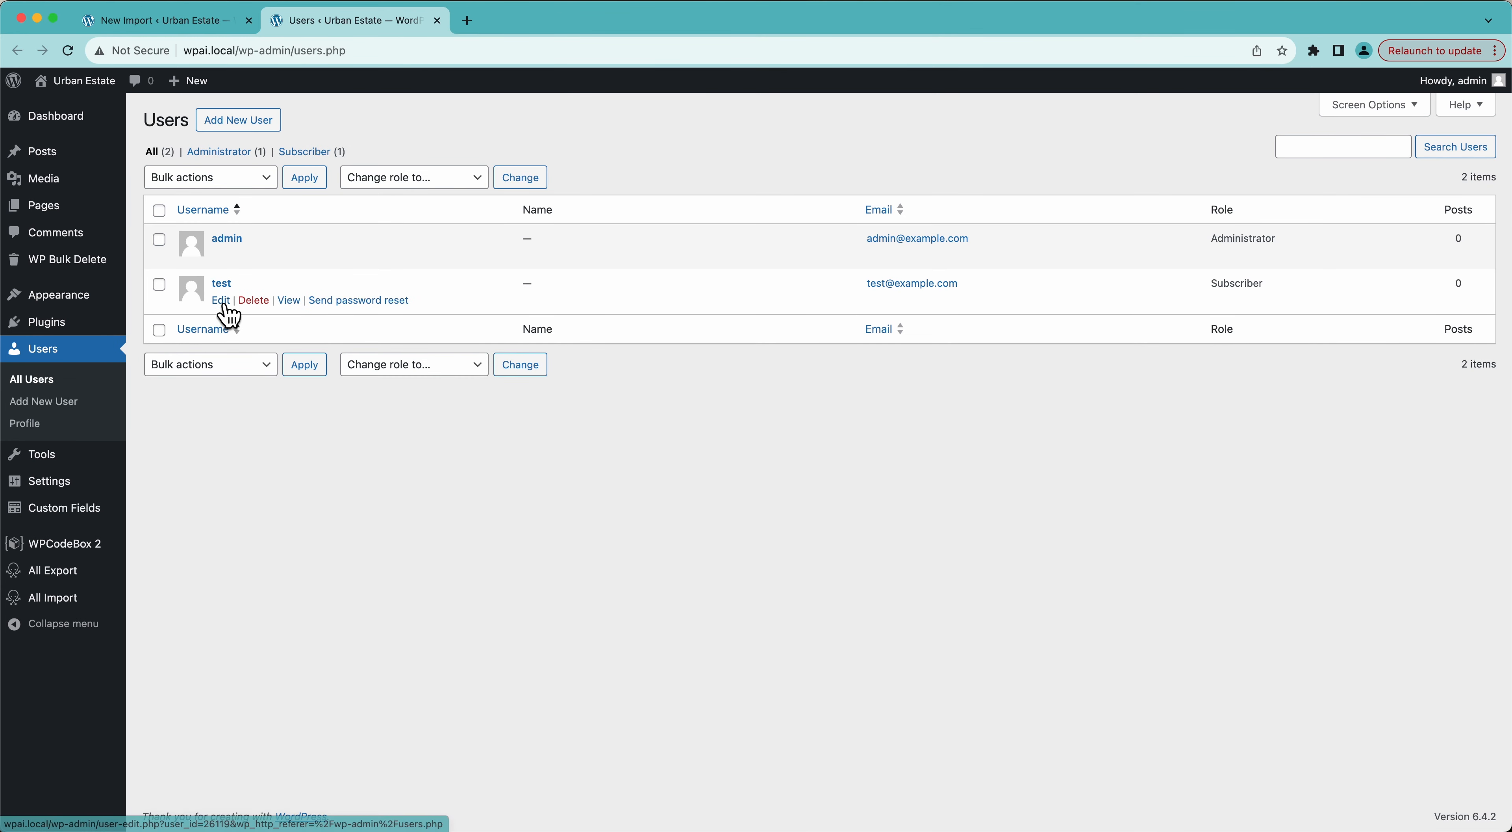
left_click(222, 301)
scroll(285, 565, "down", 1)
scroll(285, 565, "down", 20)
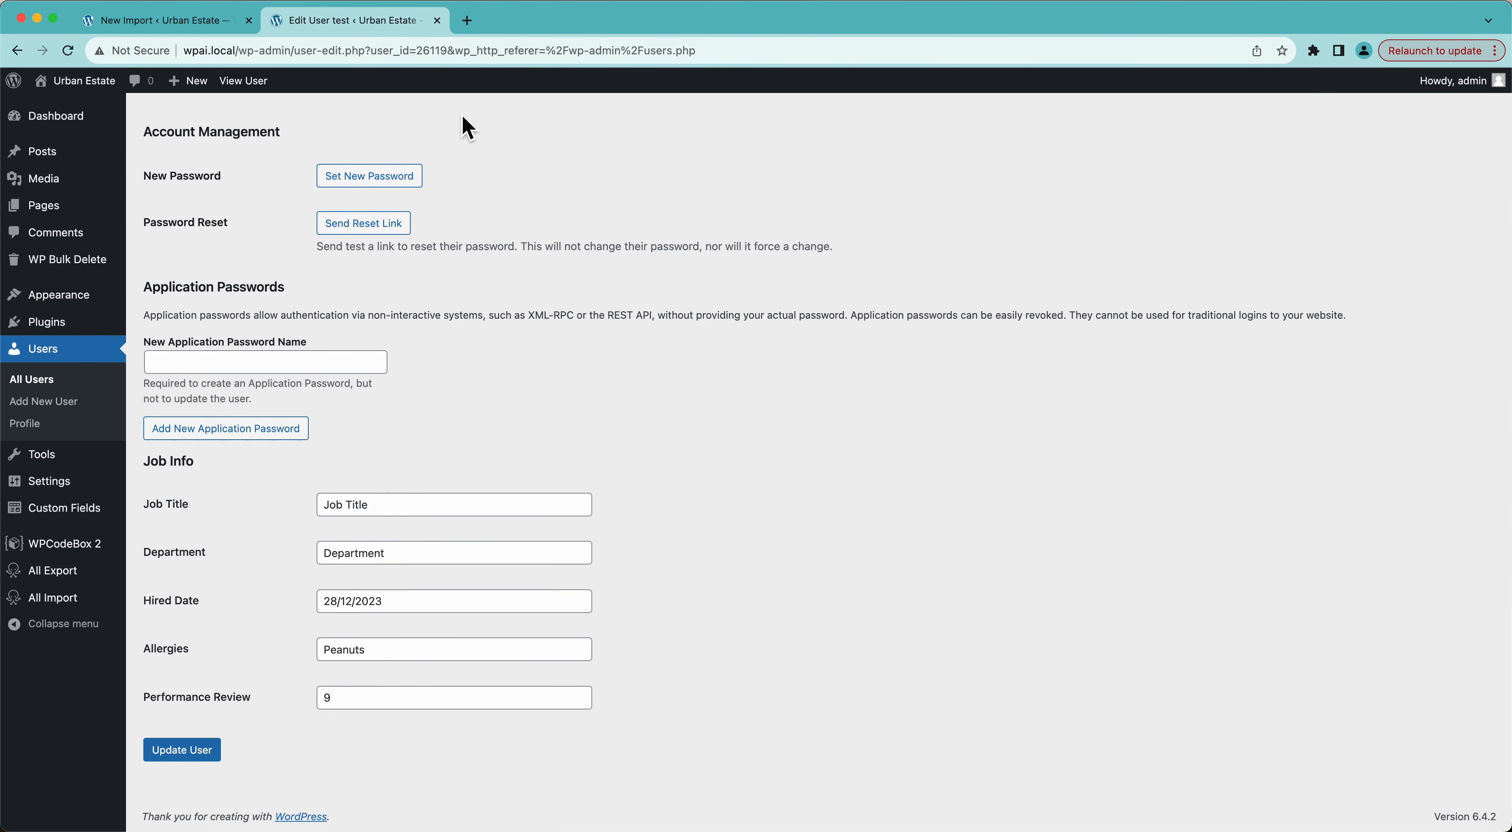
left_click(437, 20)
scroll(485, 419, "down", 12)
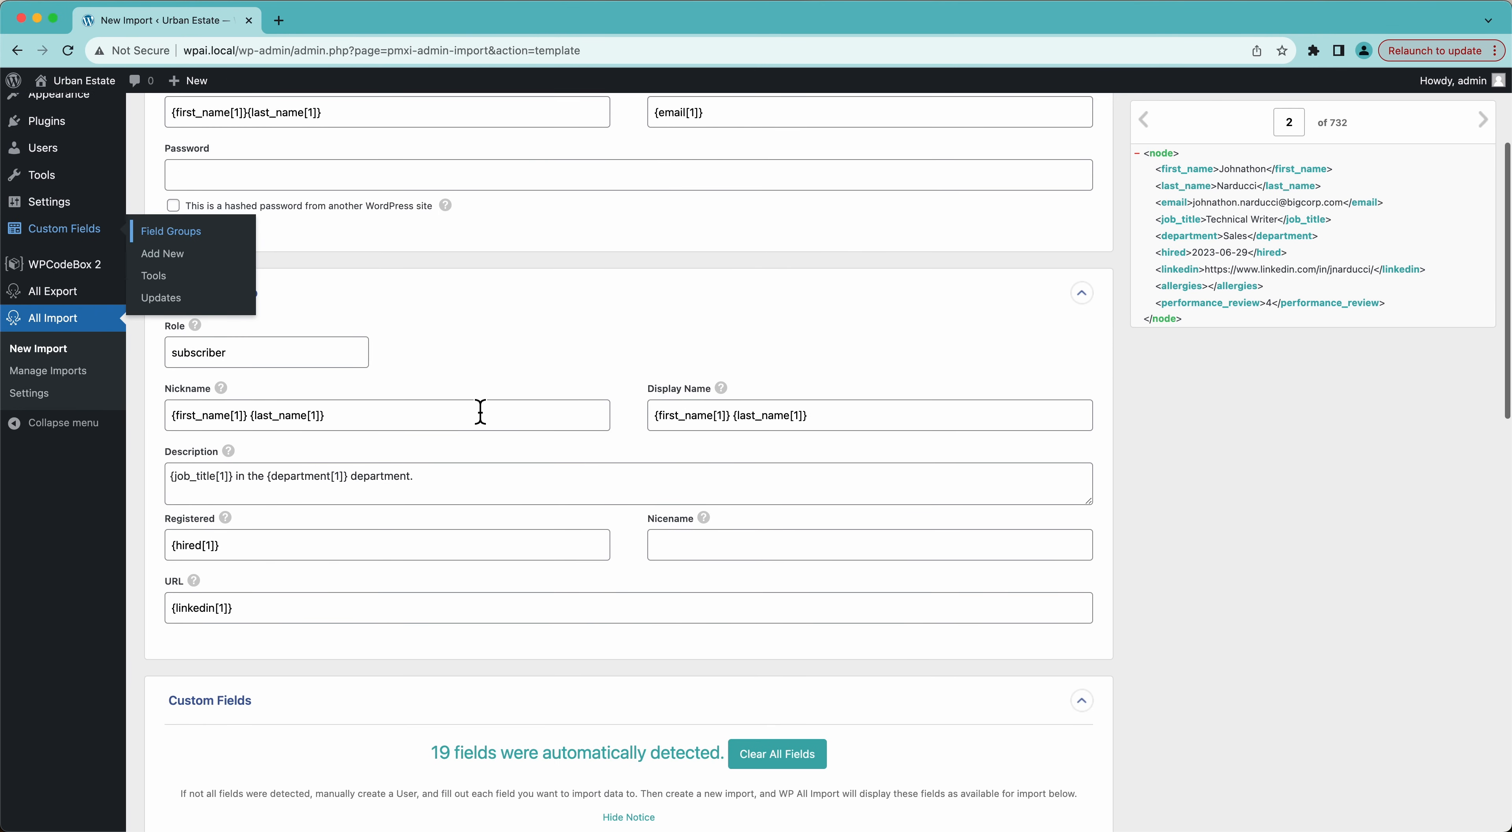
Delete unrelated custom fields such as rich_editing, admin_color, wp_user_level and session_tokens.
scroll(769, 549, "down", 6)
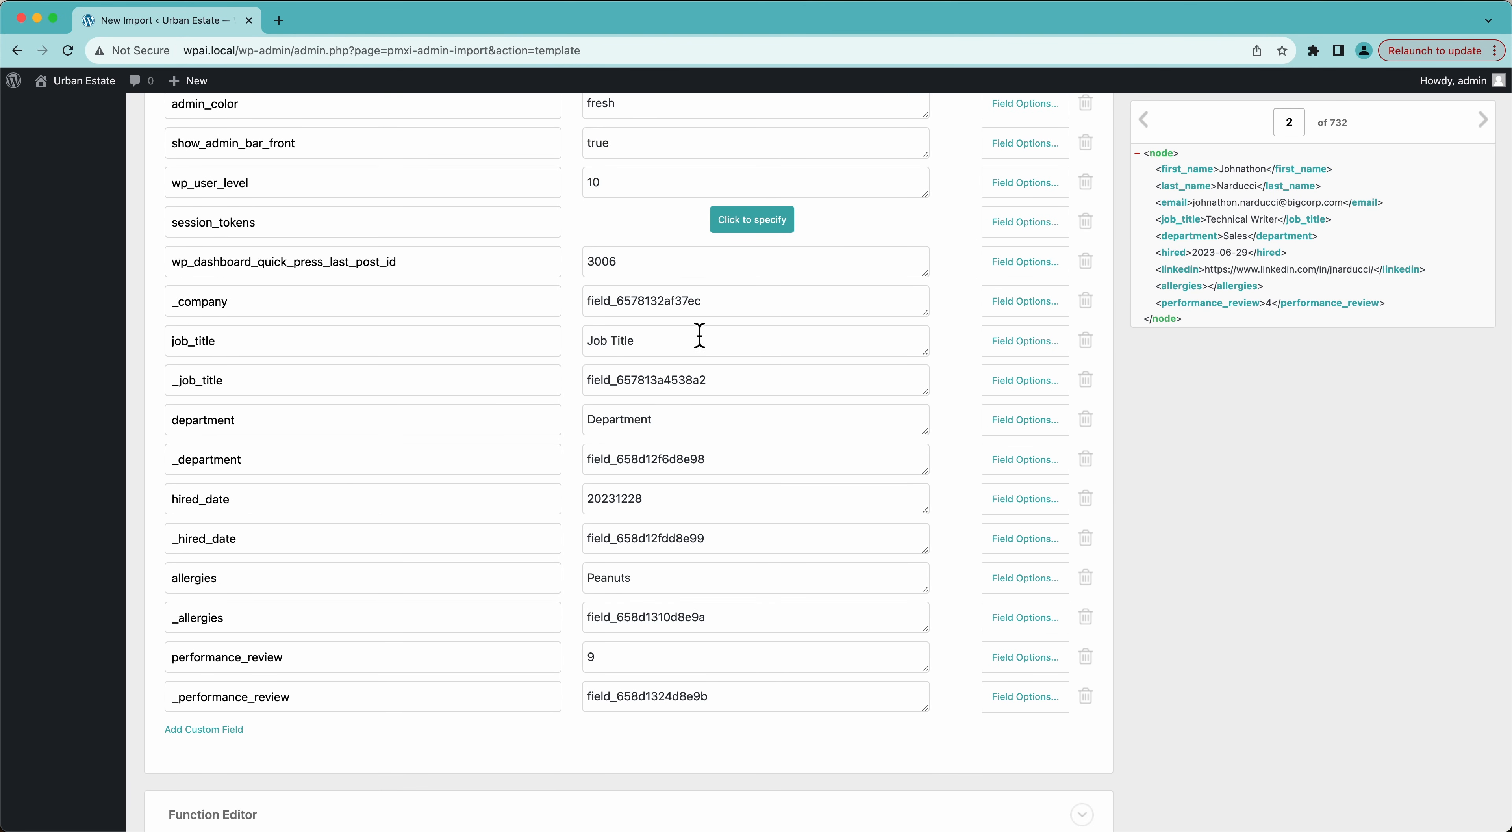
scroll(700, 335, "up", 5)
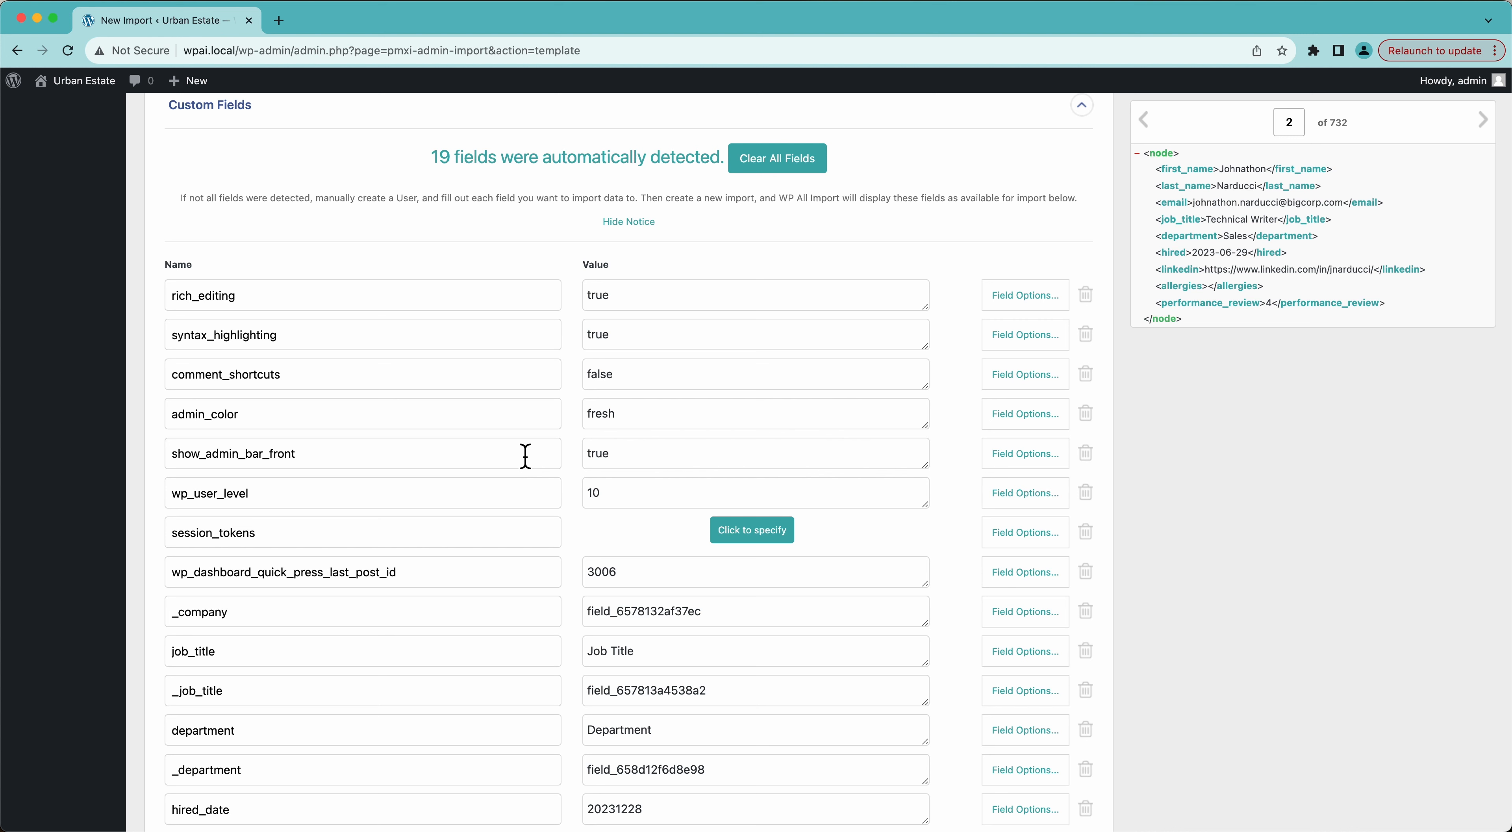
left_click(1087, 297)
left_click(1086, 297)
left_click(1087, 297)
left_click(1086, 297)
left_click(1087, 296)
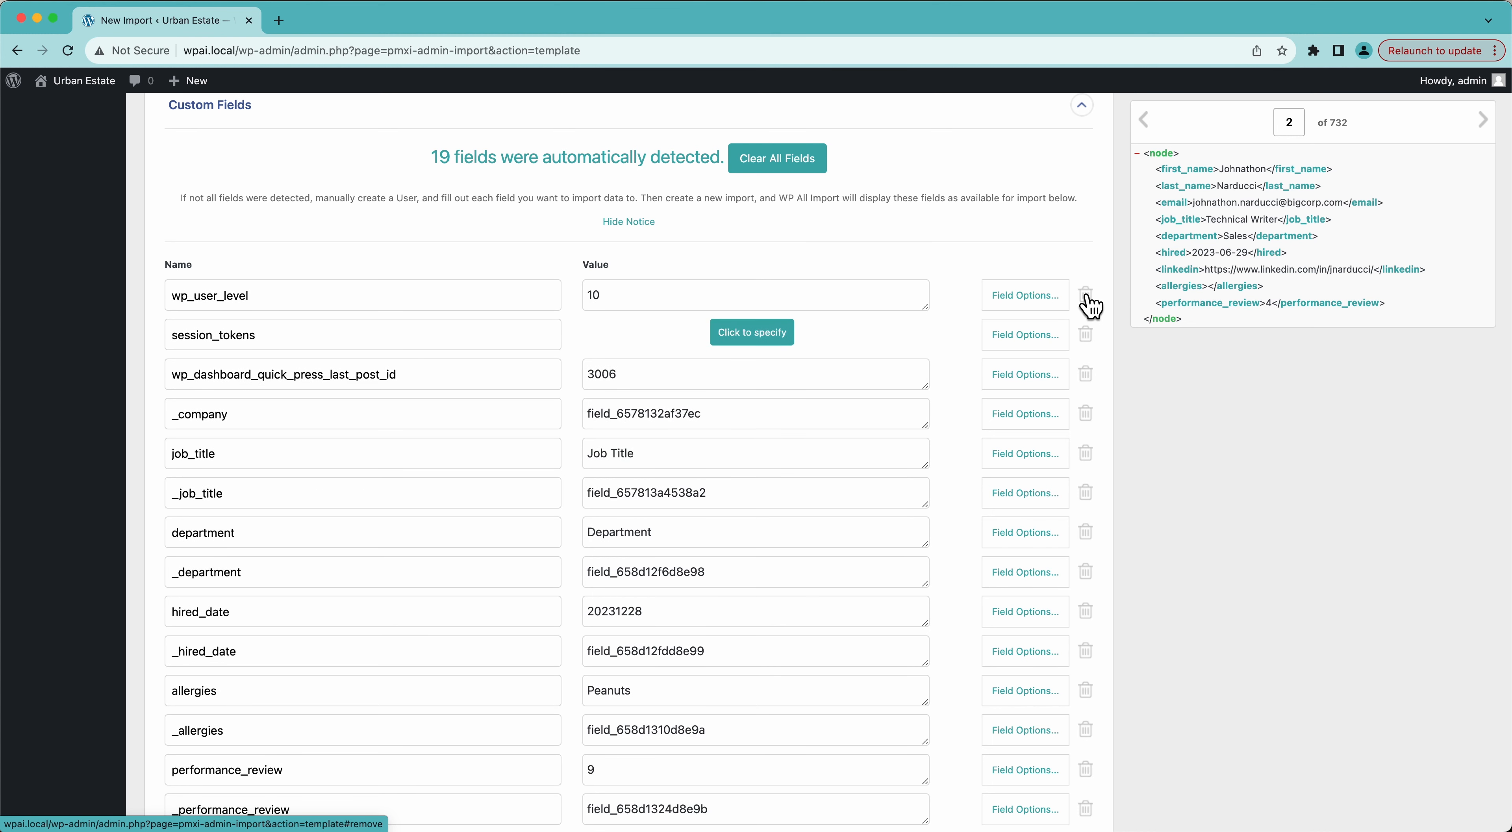
left_click(1086, 297)
left_click(1087, 297)
left_click(1086, 296)
left_click(1087, 296)
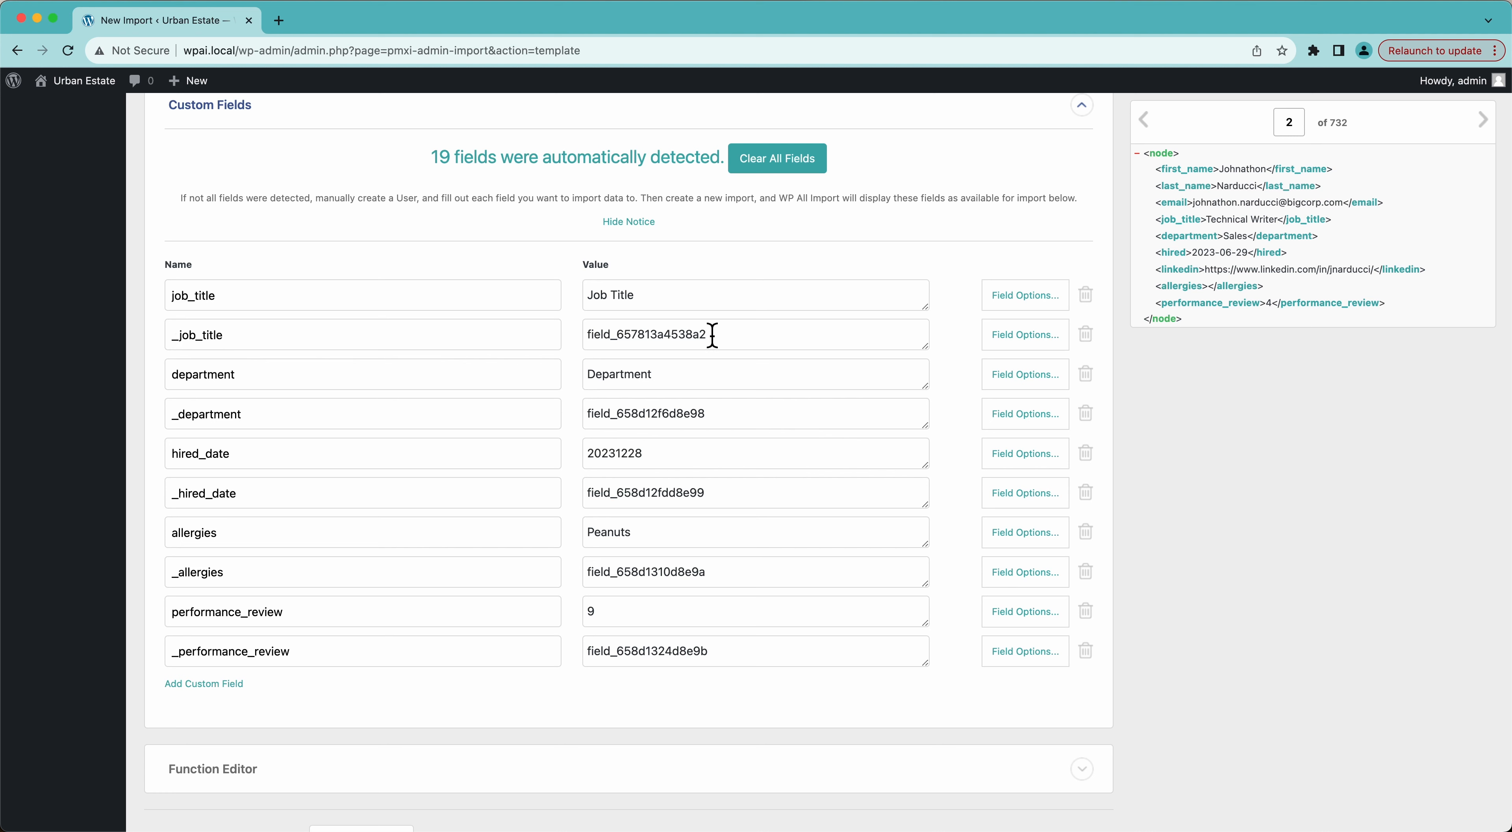
Delete the underscore-prefixed rows _job_title, _department, _hired_date, _allergies and _performance_review.
left_click(1087, 335)
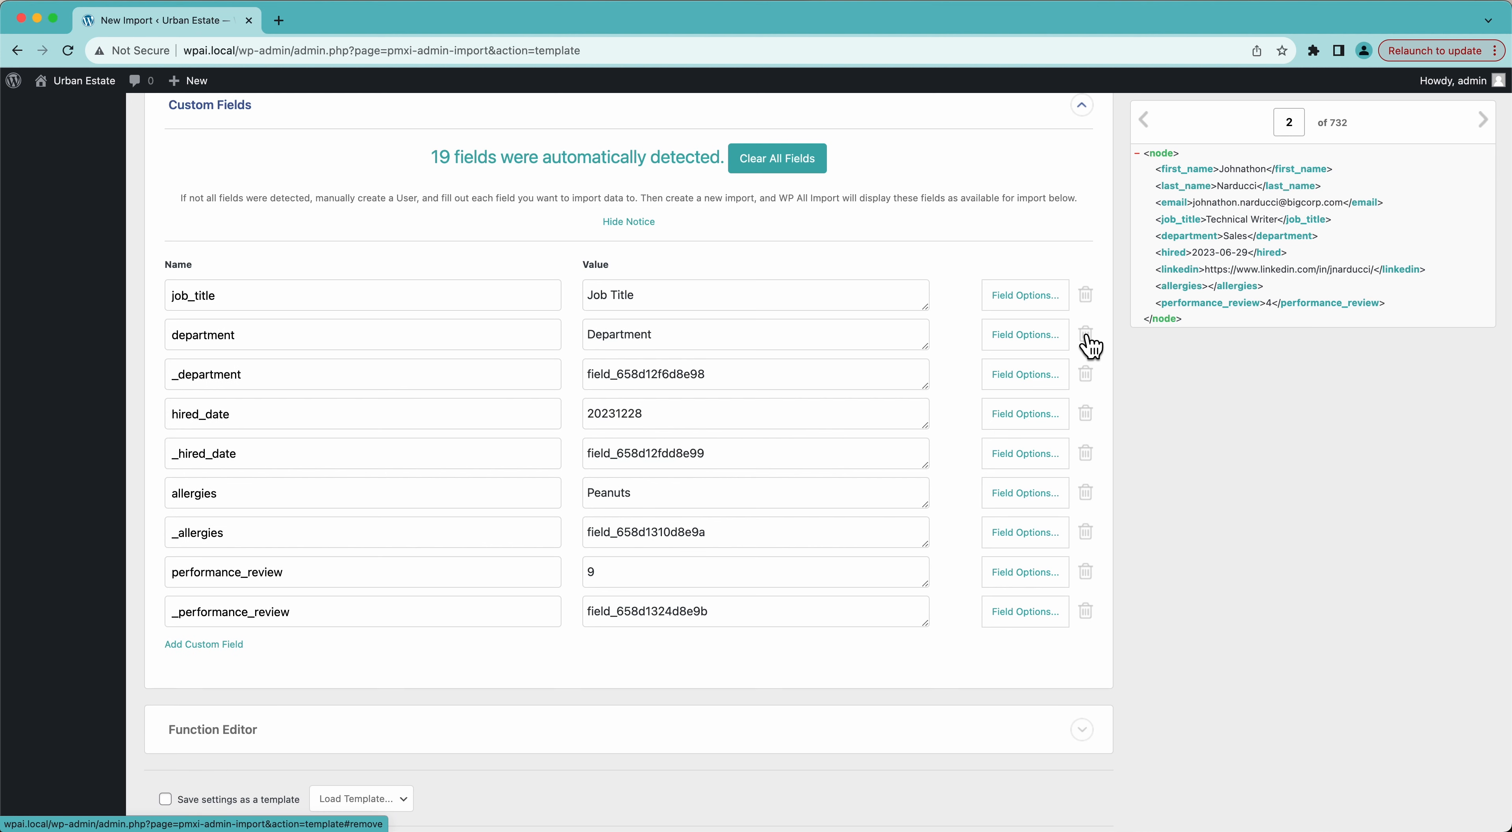
left_click(1087, 377)
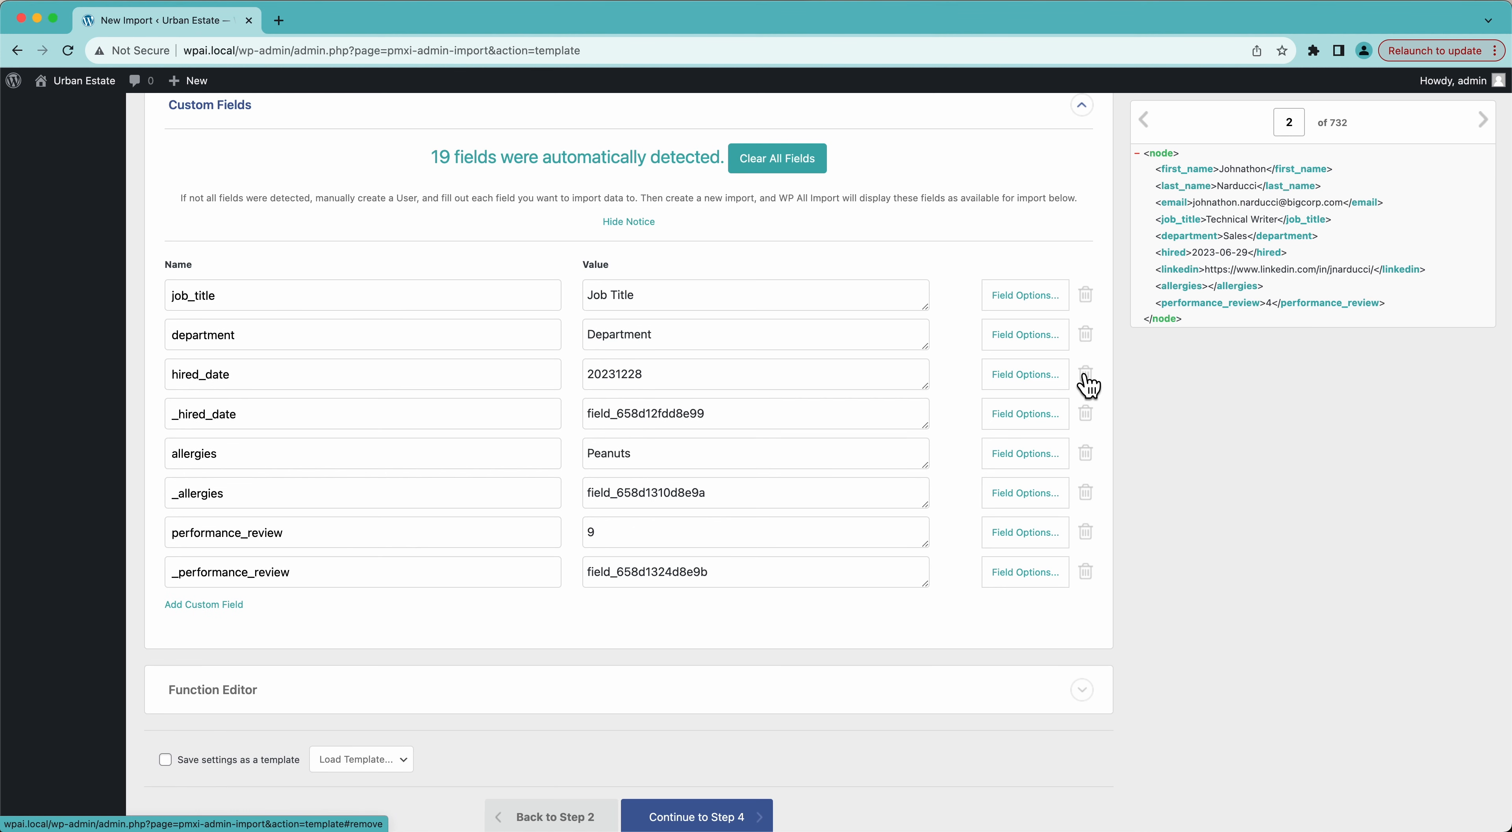
left_click(1086, 413)
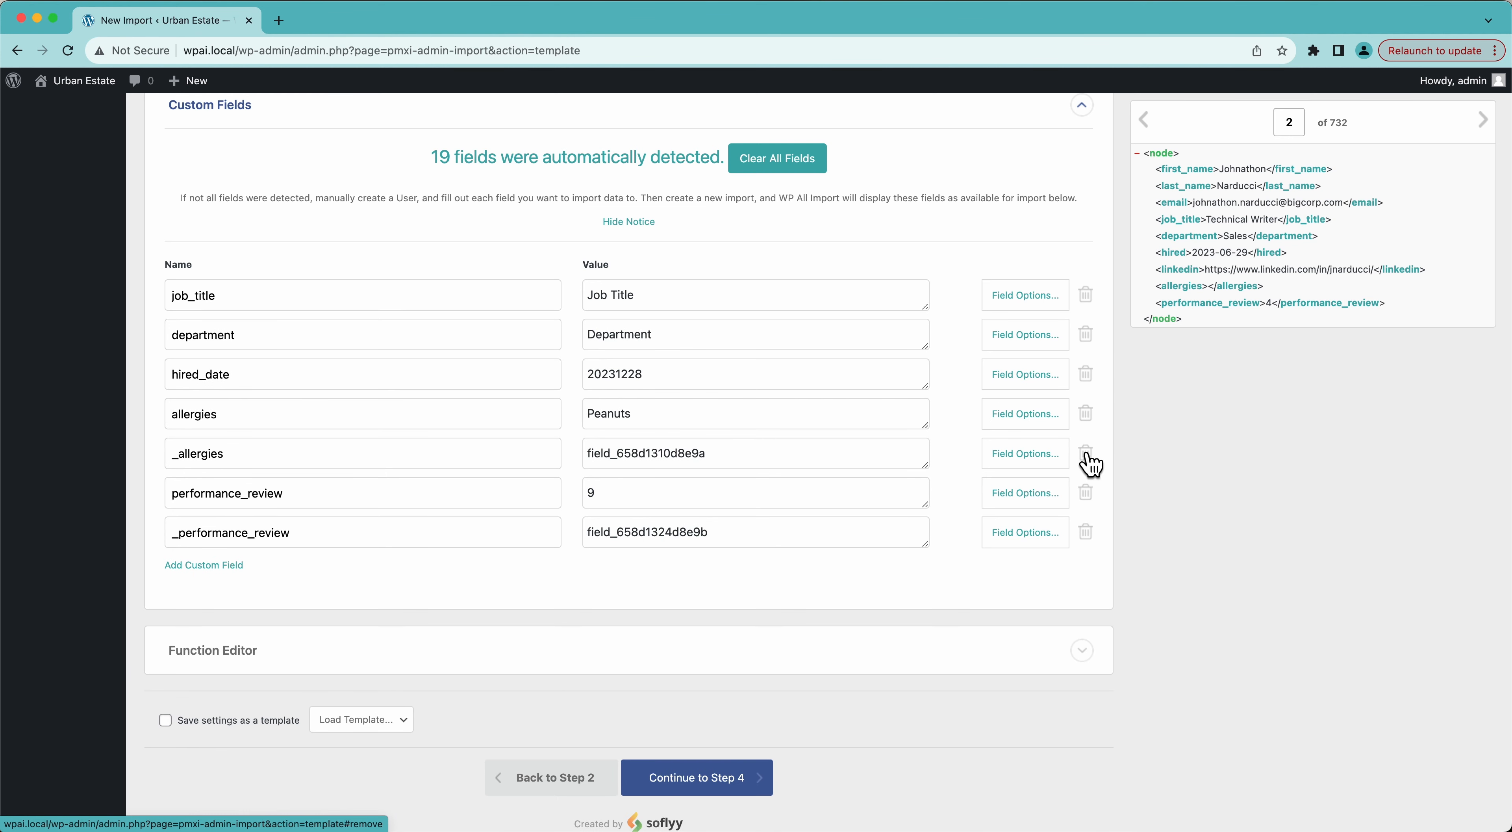
left_click(1086, 453)
left_click(1086, 493)
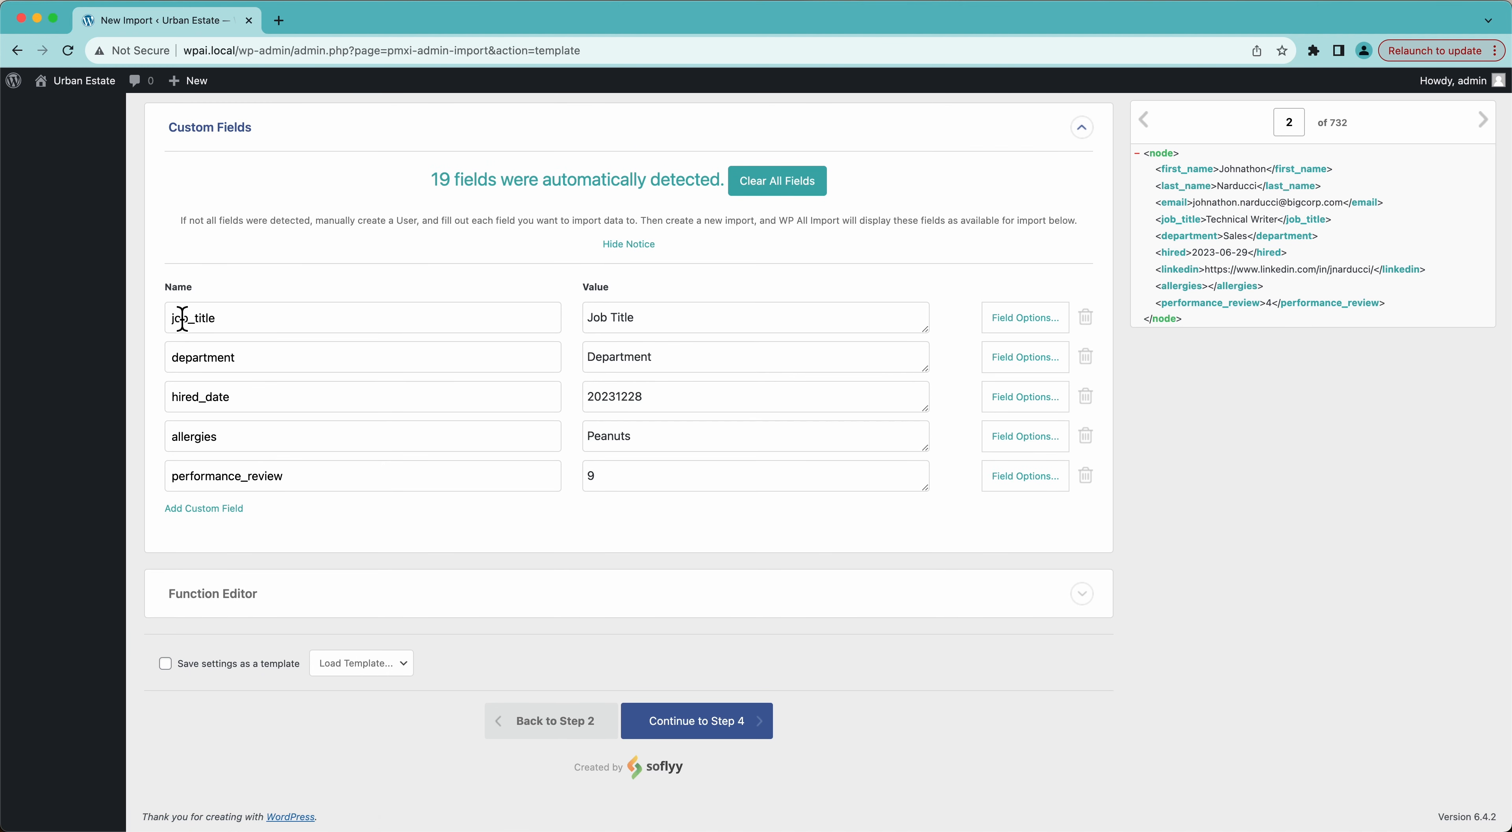
Clear the sample values, including 20231228 and Peanuts, from the custom field Value boxes.
double_click(645, 312)
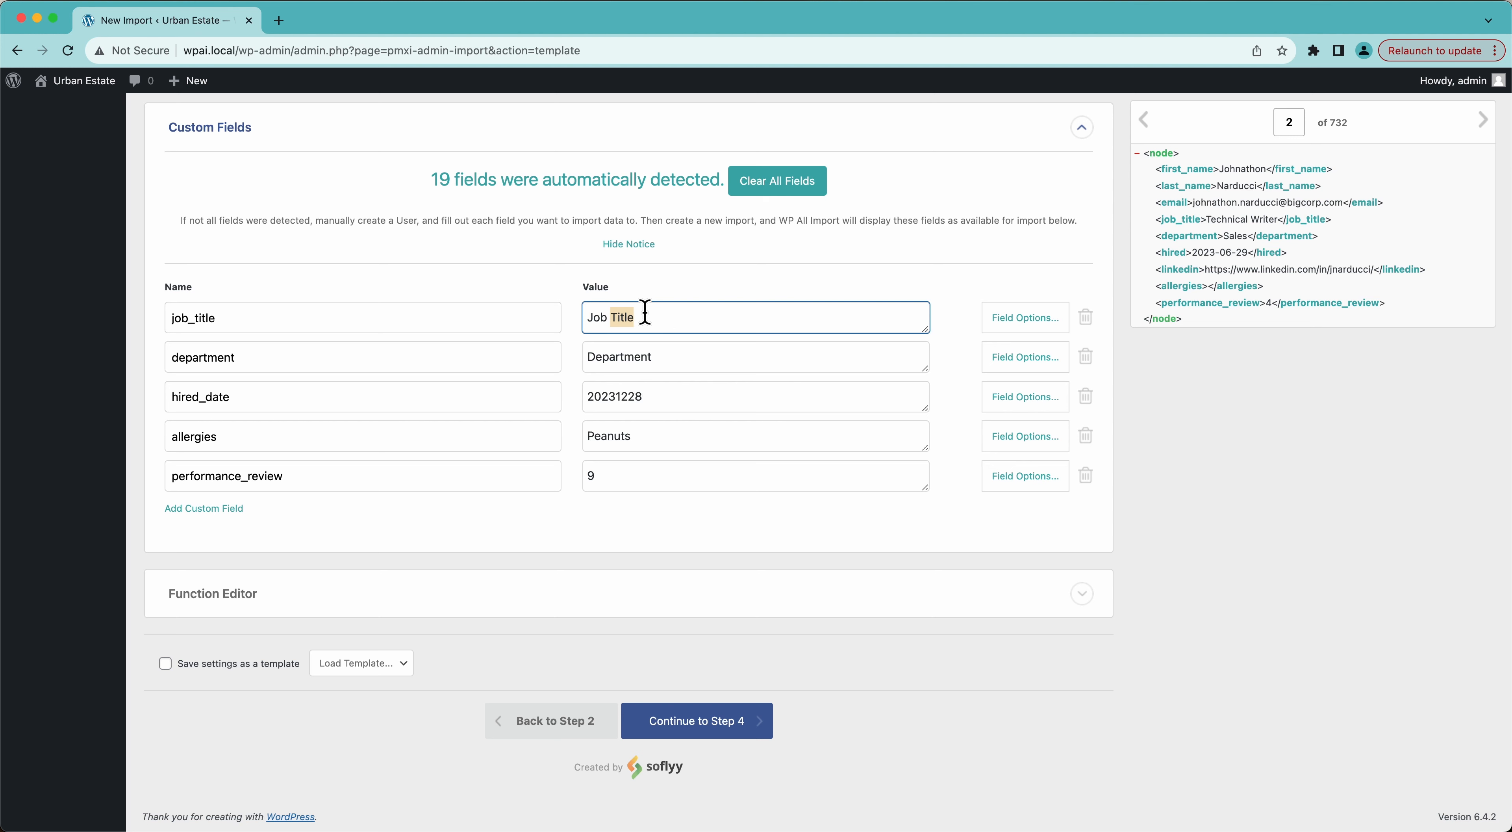
triple_click(645, 312)
key("BackSpace")
left_click(676, 360)
triple_click(675, 360)
key("BackSpace")
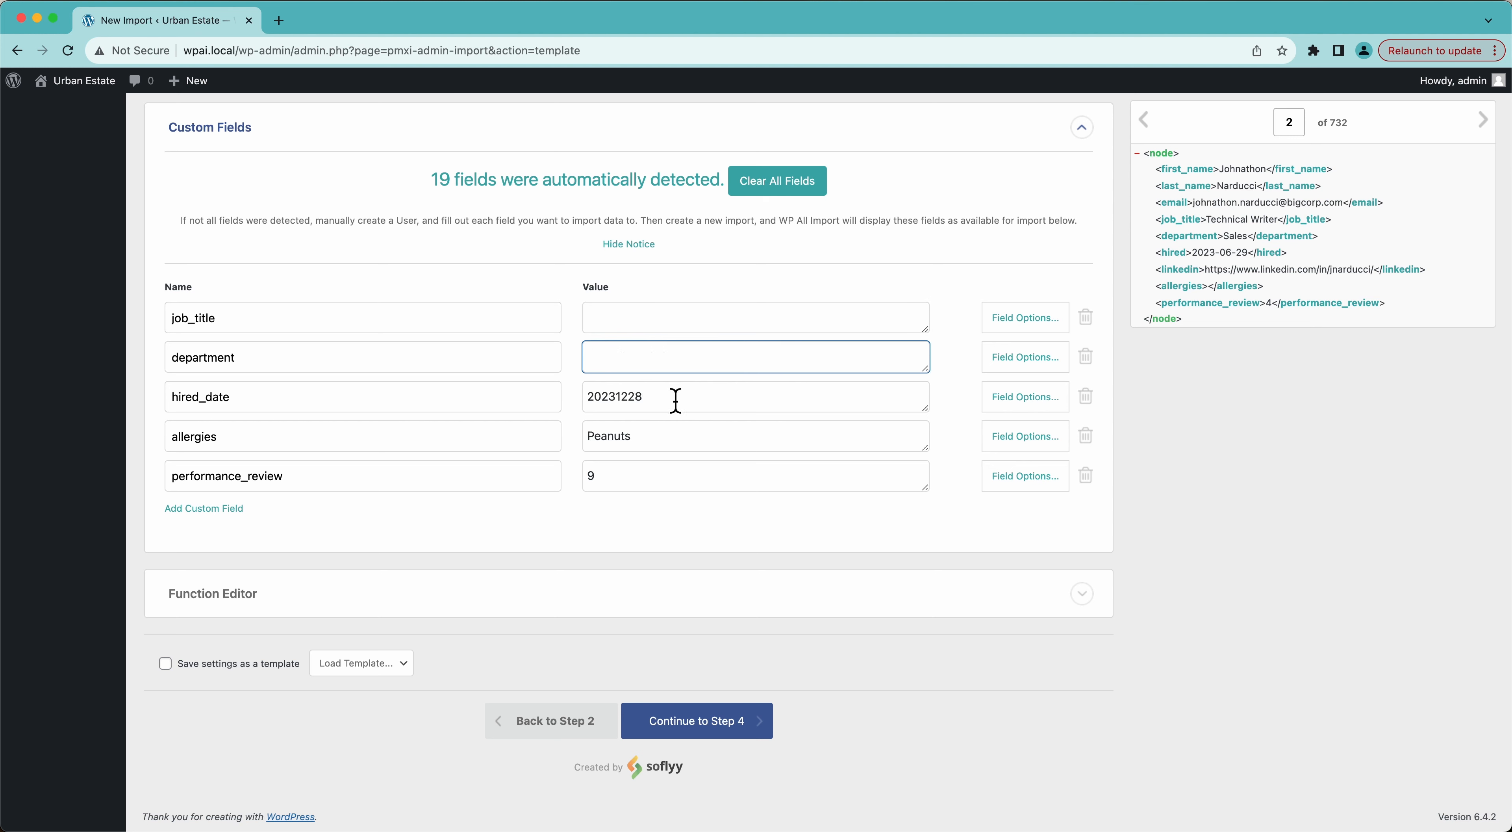
left_click(672, 394)
triple_click(673, 392)
key("BackSpace")
left_click(655, 433)
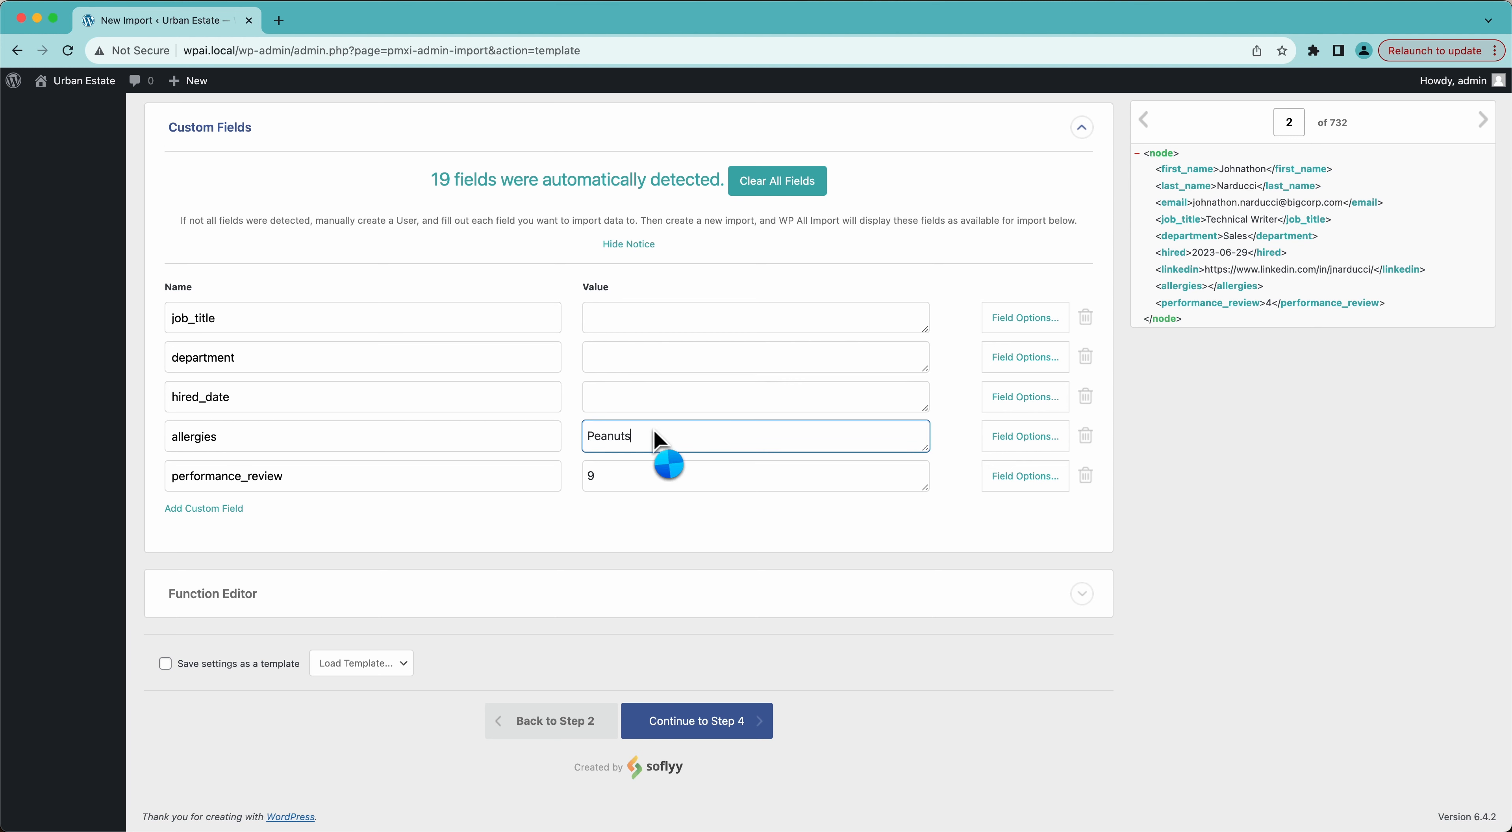
triple_click(655, 433)
key("BackSpace")
left_click(646, 475)
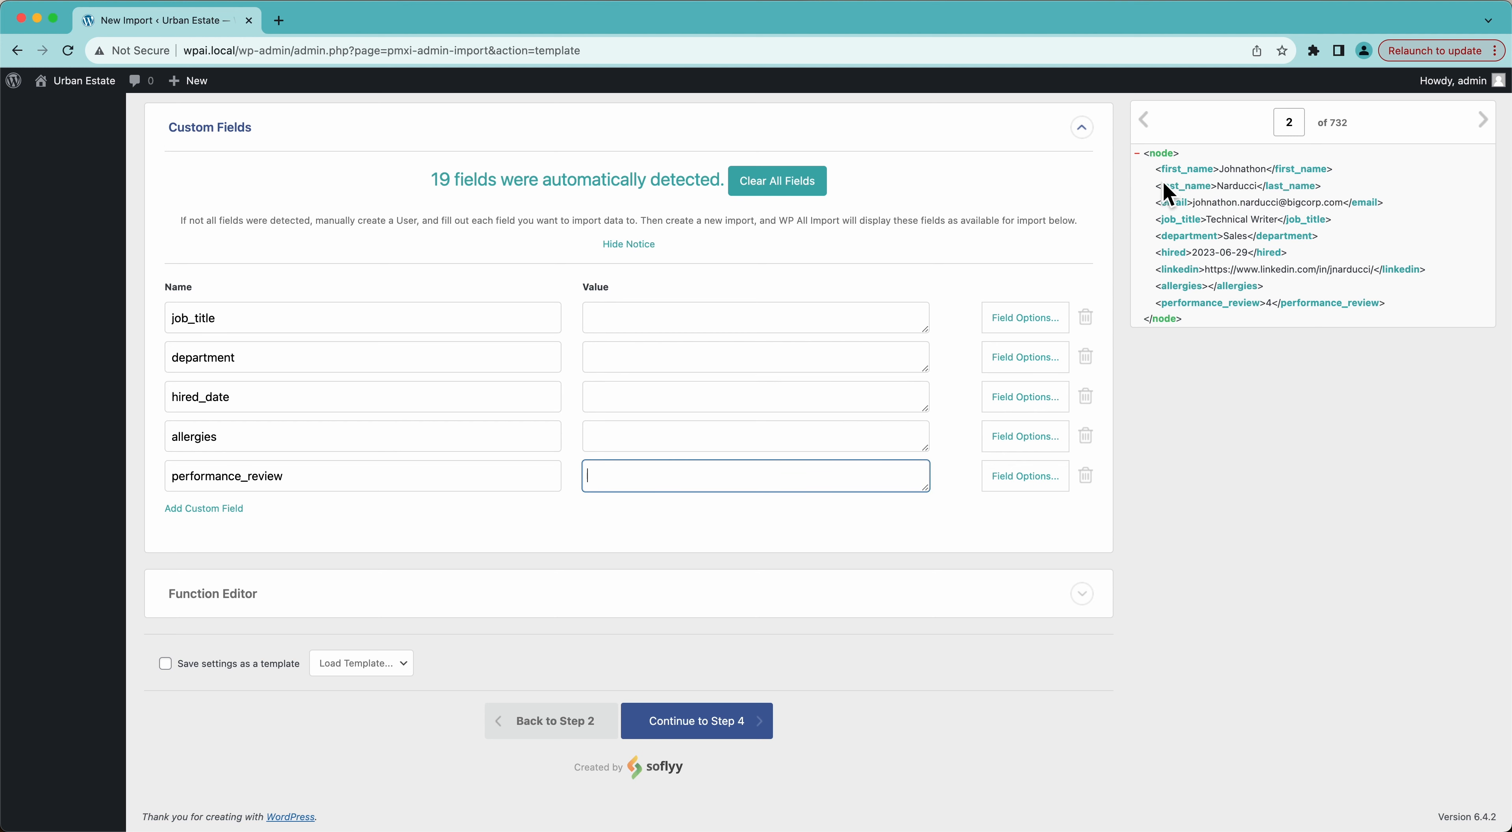
Map the job_title, department, hired, allergies and performance_review elements into their custom field values.
left_click_drag(1186, 230, 848, 326)
left_click(799, 352)
left_click(1183, 240)
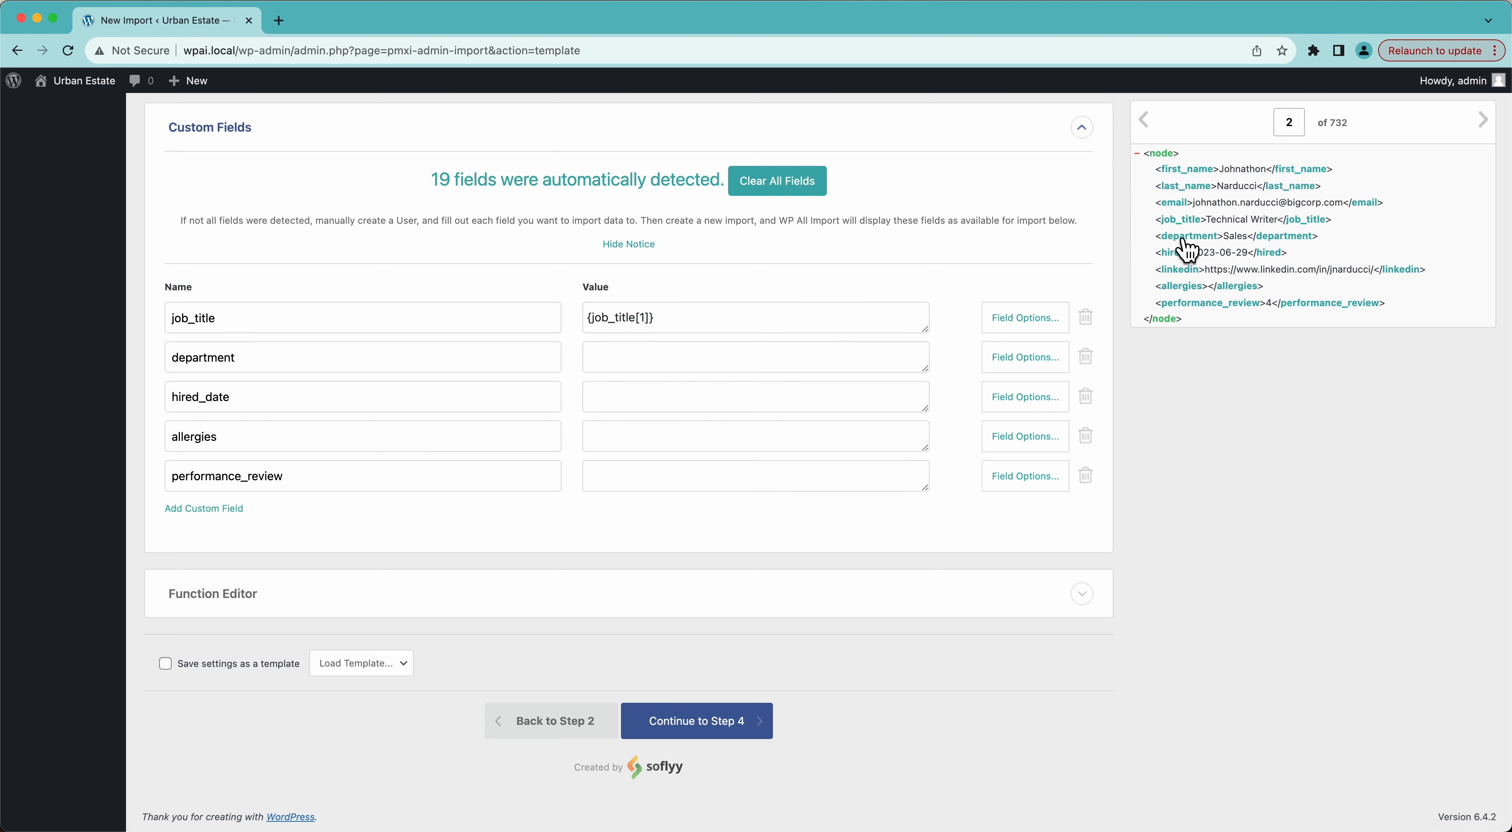
left_click_drag(1176, 241, 721, 388)
left_click_drag(1165, 252, 756, 399)
left_click_drag(1186, 286, 792, 426)
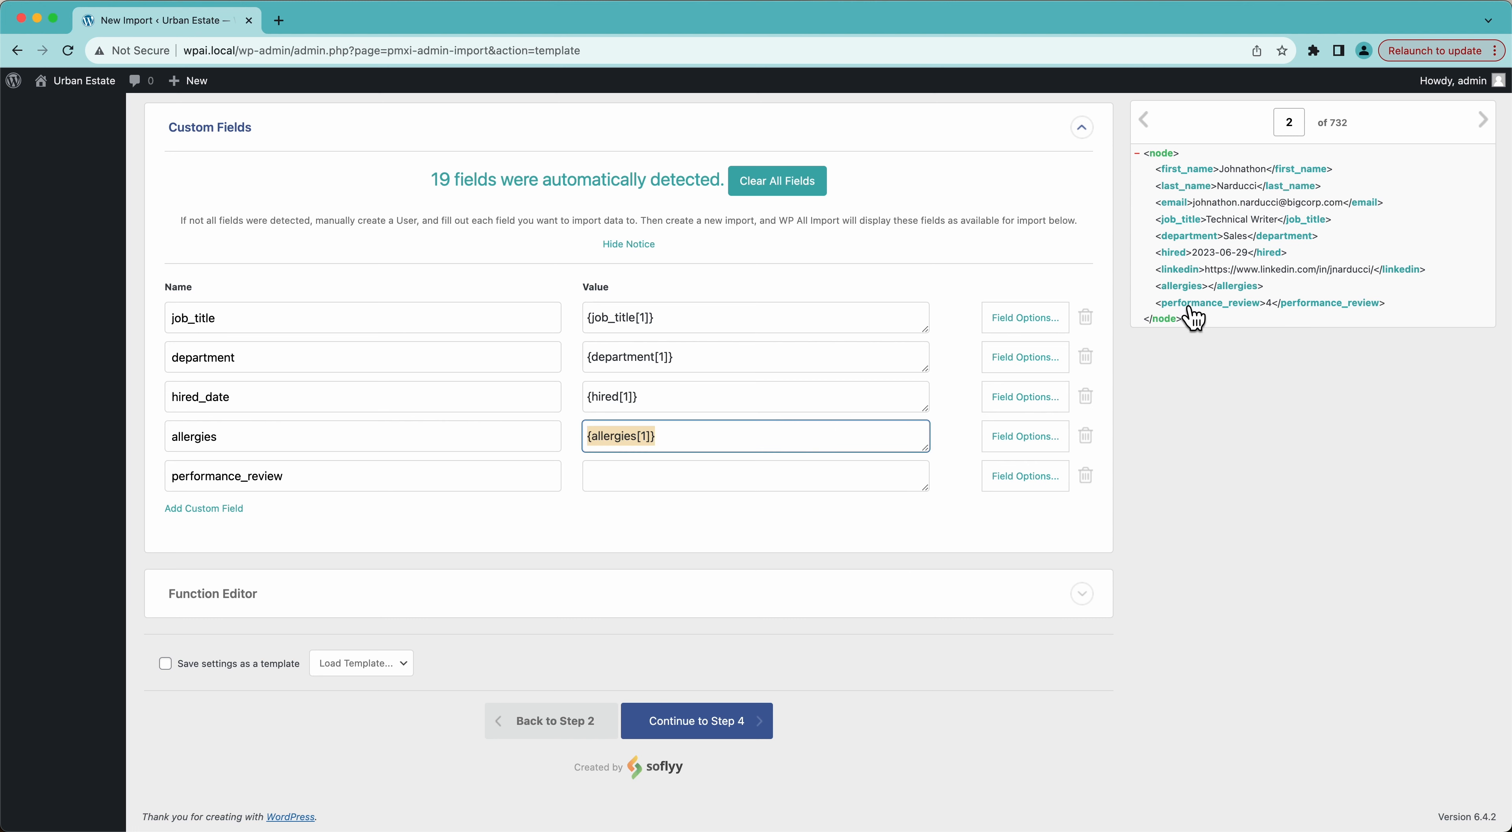
left_click_drag(1192, 309, 758, 475)
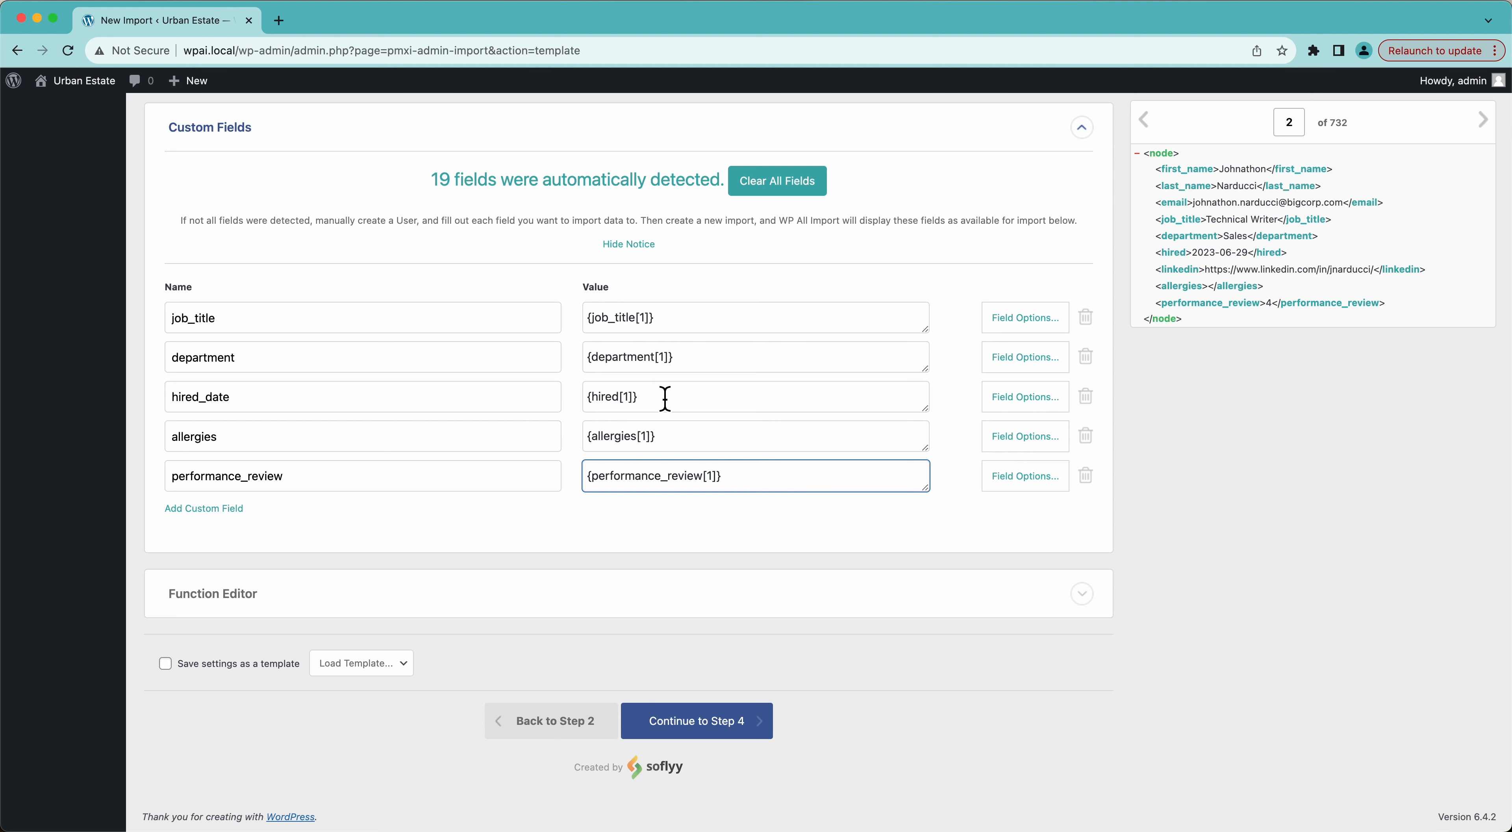
left_click(588, 448)
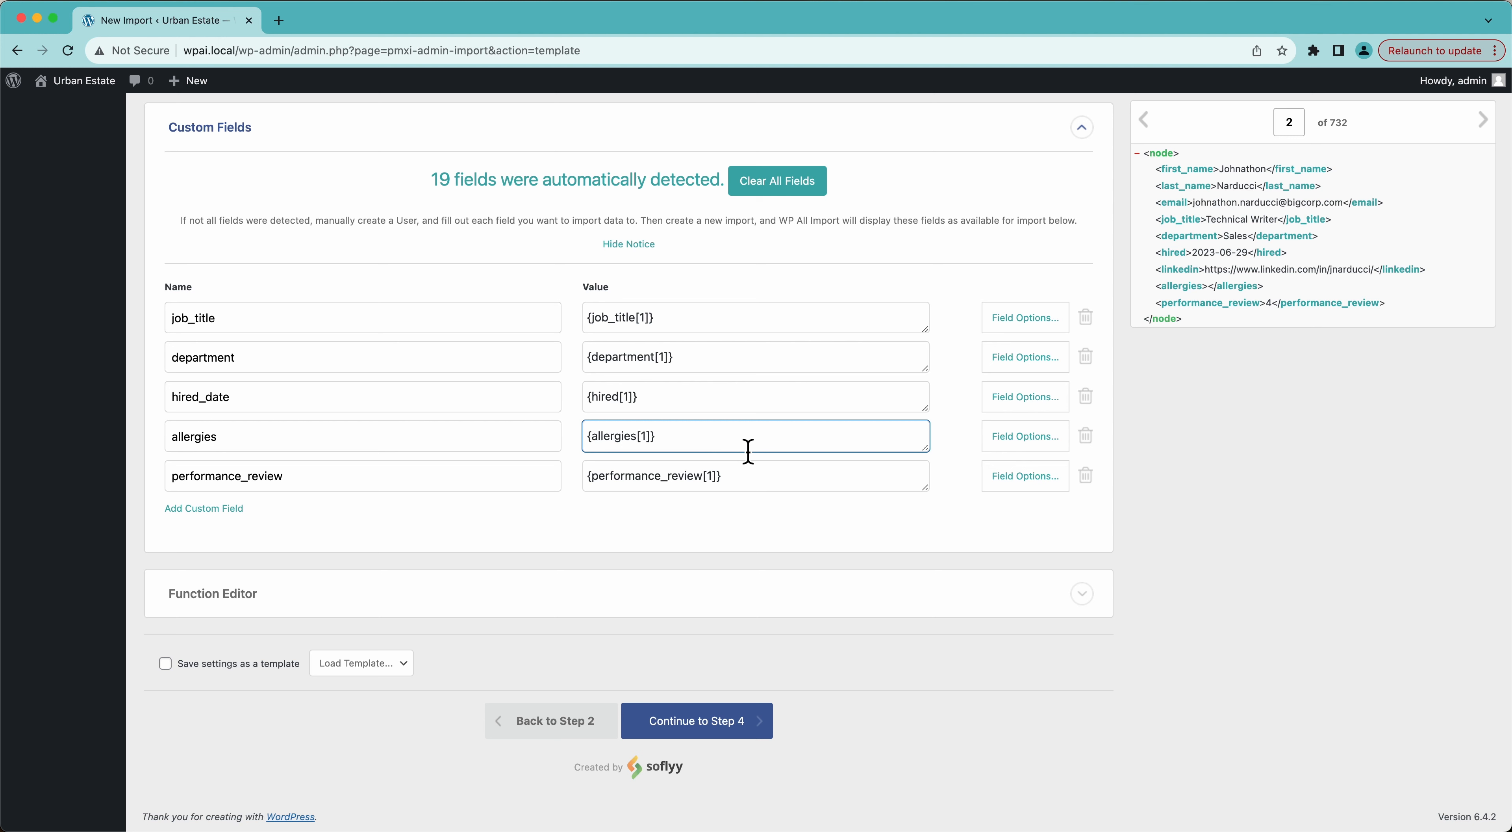
Change the allergies value to [no_allergies({allergies[1]})] and expand the Function Editor.
type("[")
key("shift+super+Left")
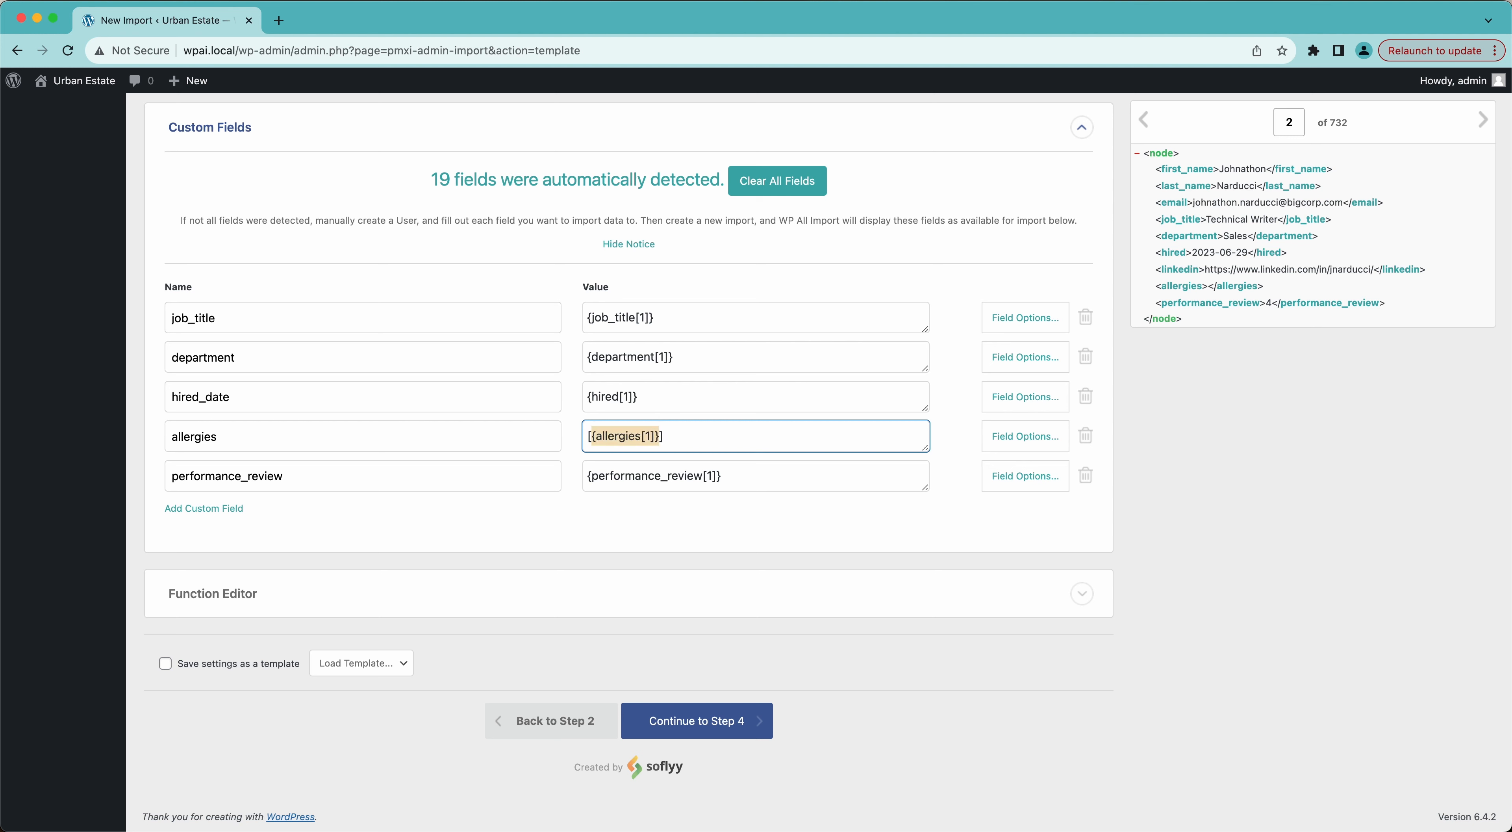
left_click(590, 435)
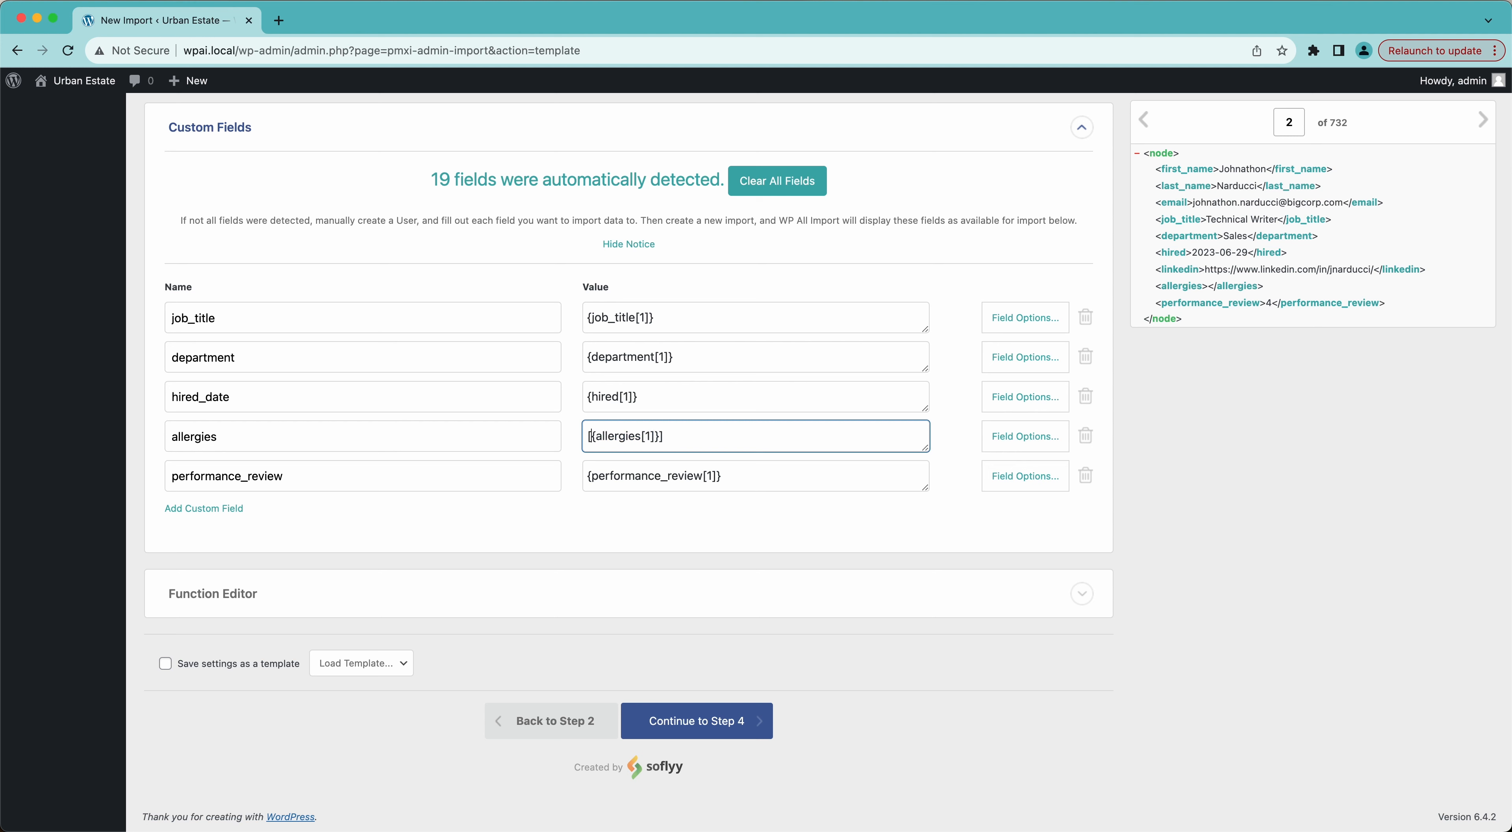
type("a")
key("BackSpace")
type("no_allergies(")
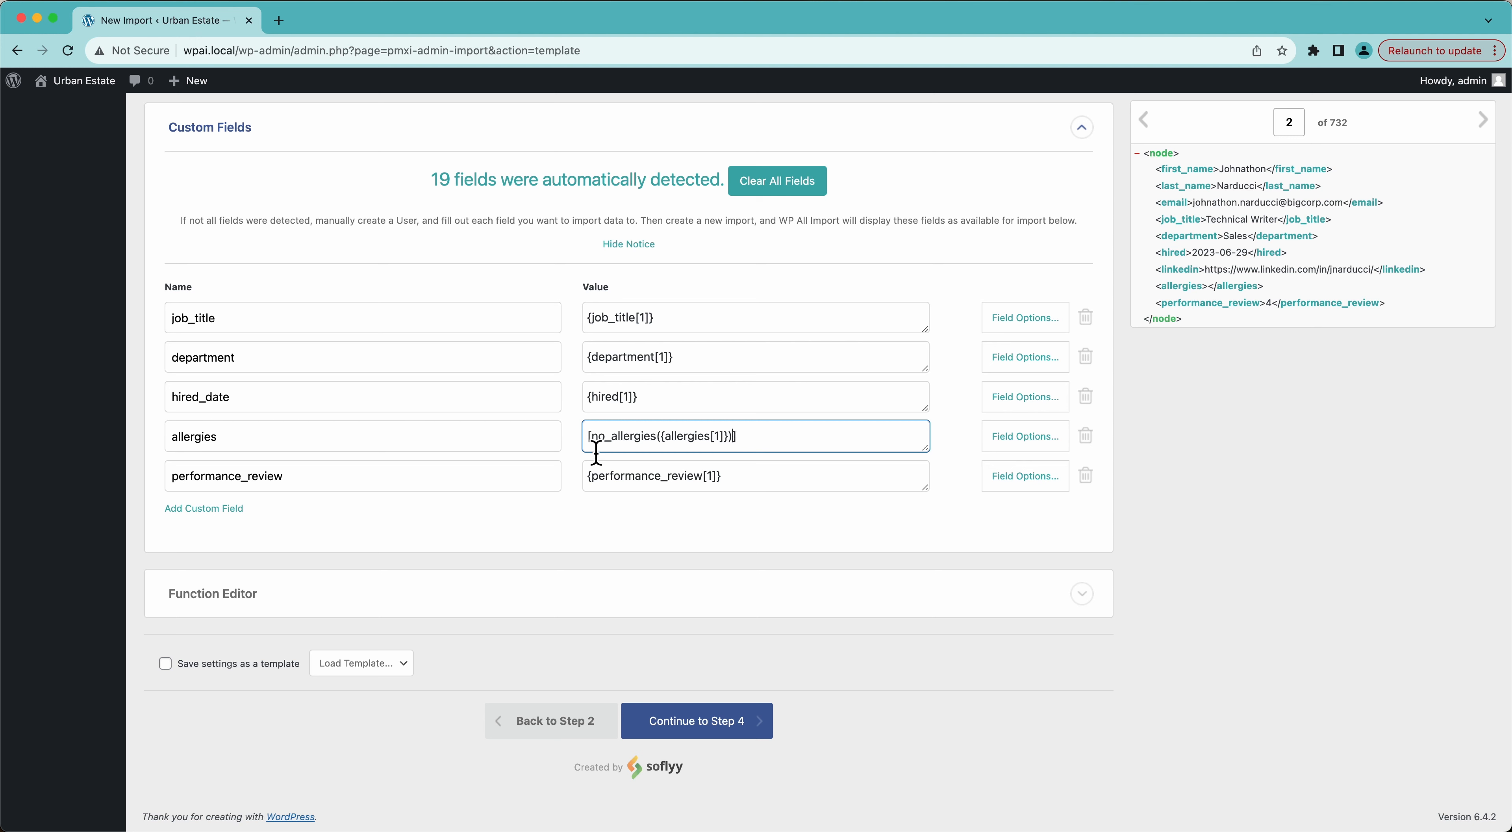
left_click_drag(591, 447, 733, 445)
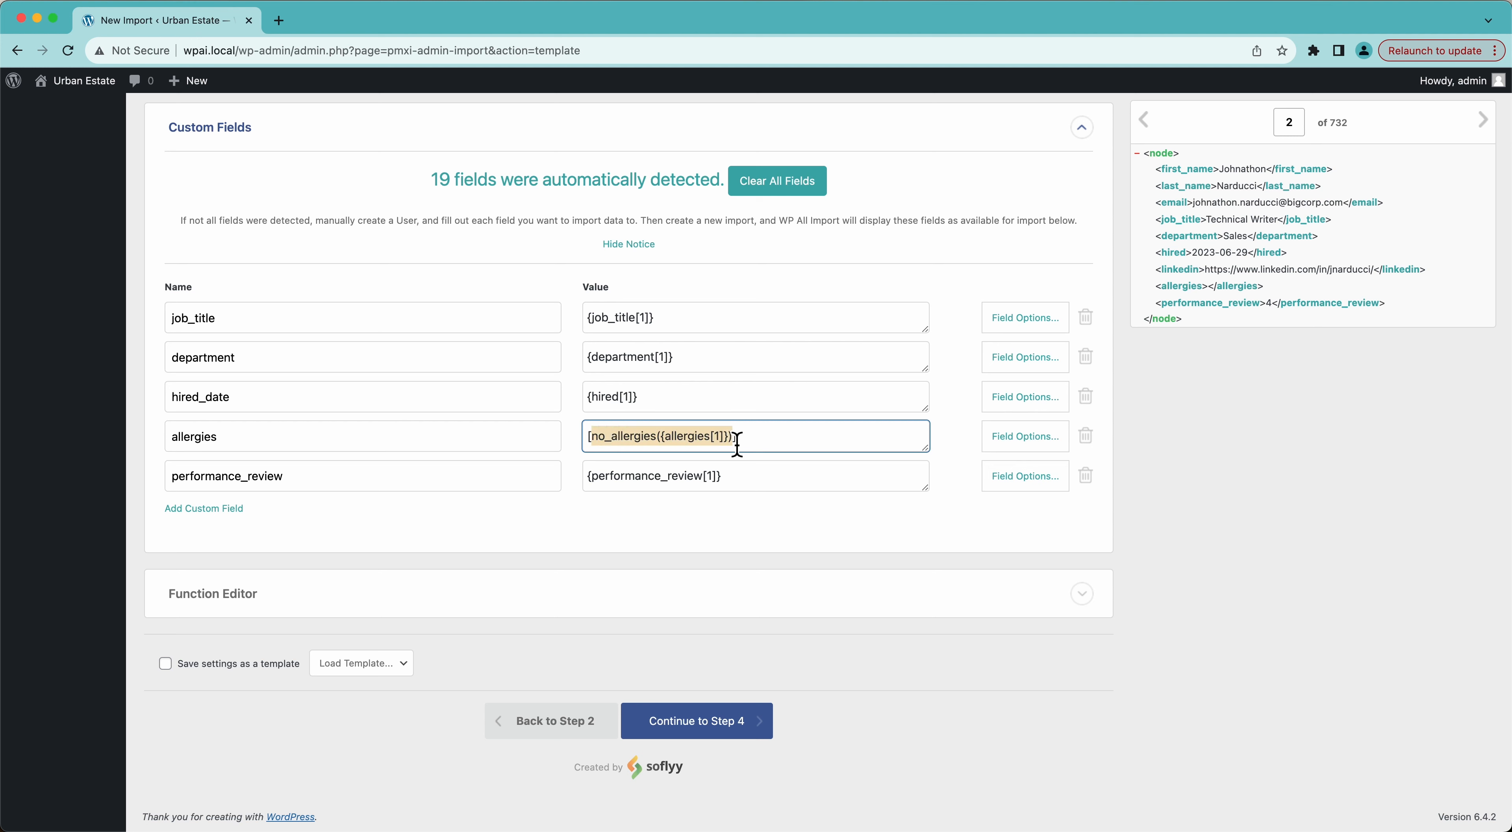
left_click(604, 440)
double_click(595, 441)
left_click_drag(661, 441, 731, 444)
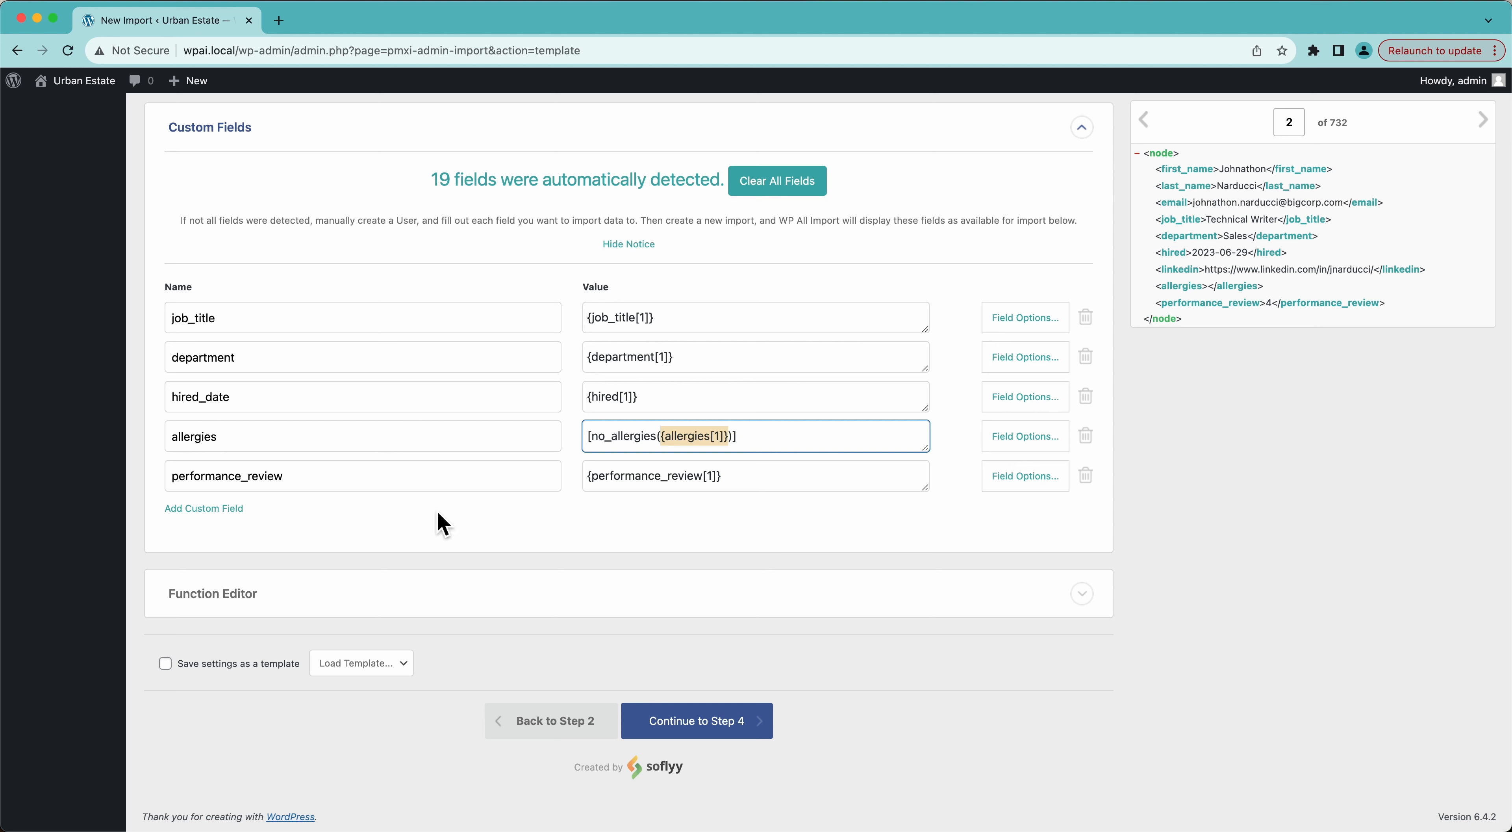
left_click(226, 604)
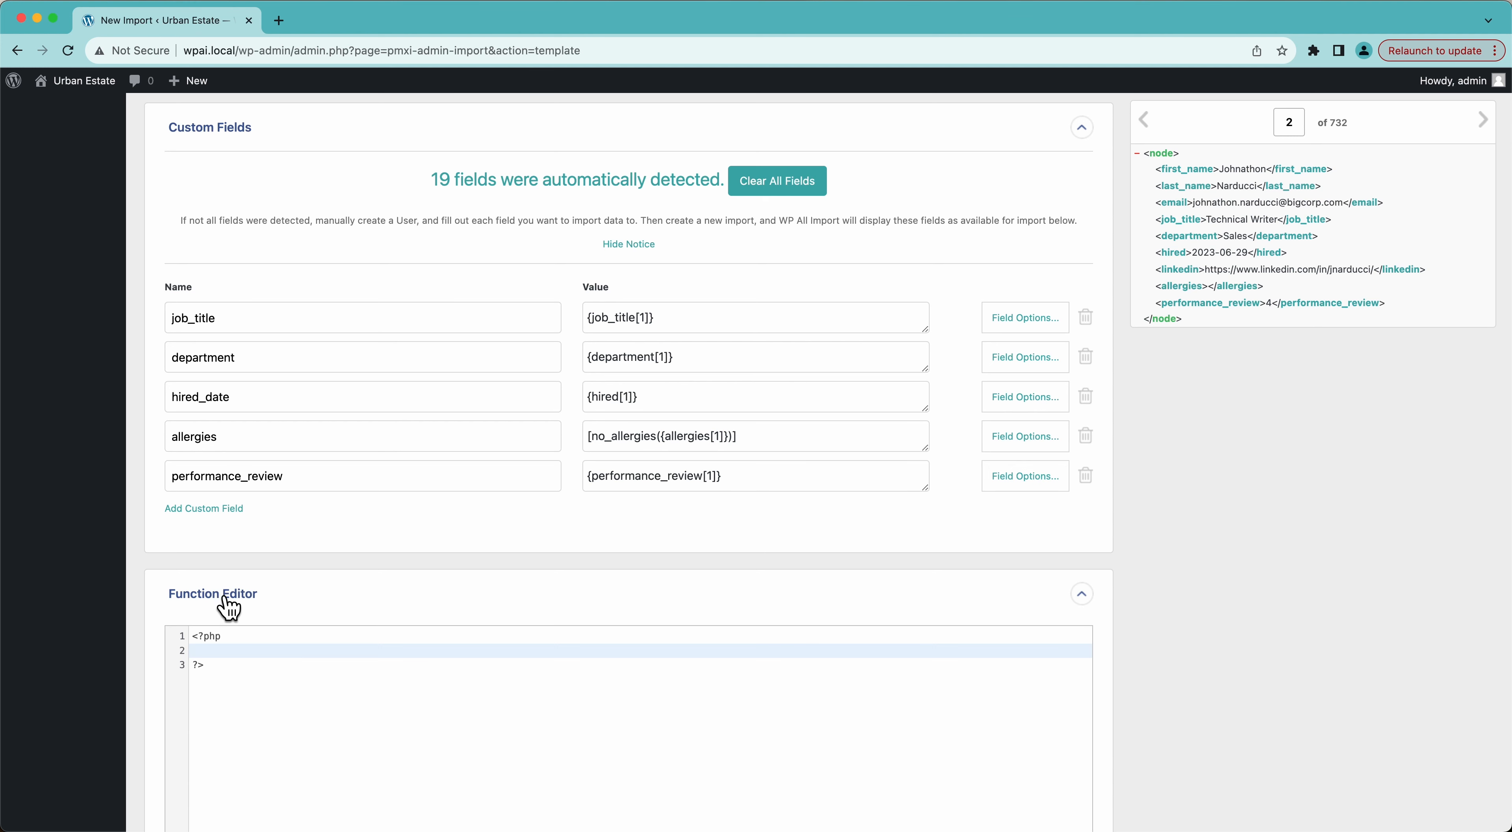
Write a no_allergies($allergies) function stub with a '// return none if null' comment.
left_click(246, 656)
type("function no_allergies($allergies) {")
key("Return")
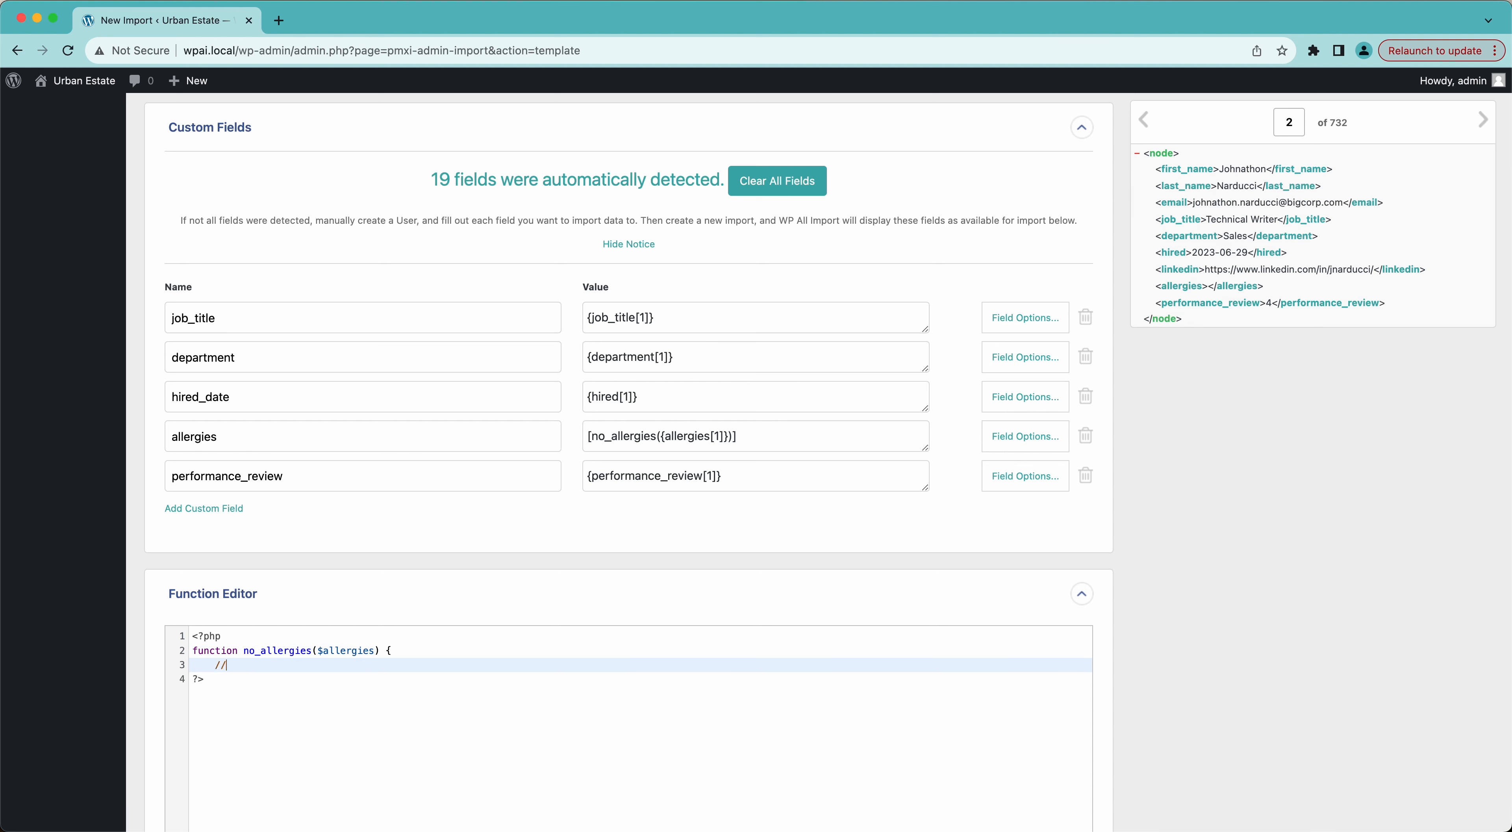
type("// return none if null")
key("Return")
type("//")
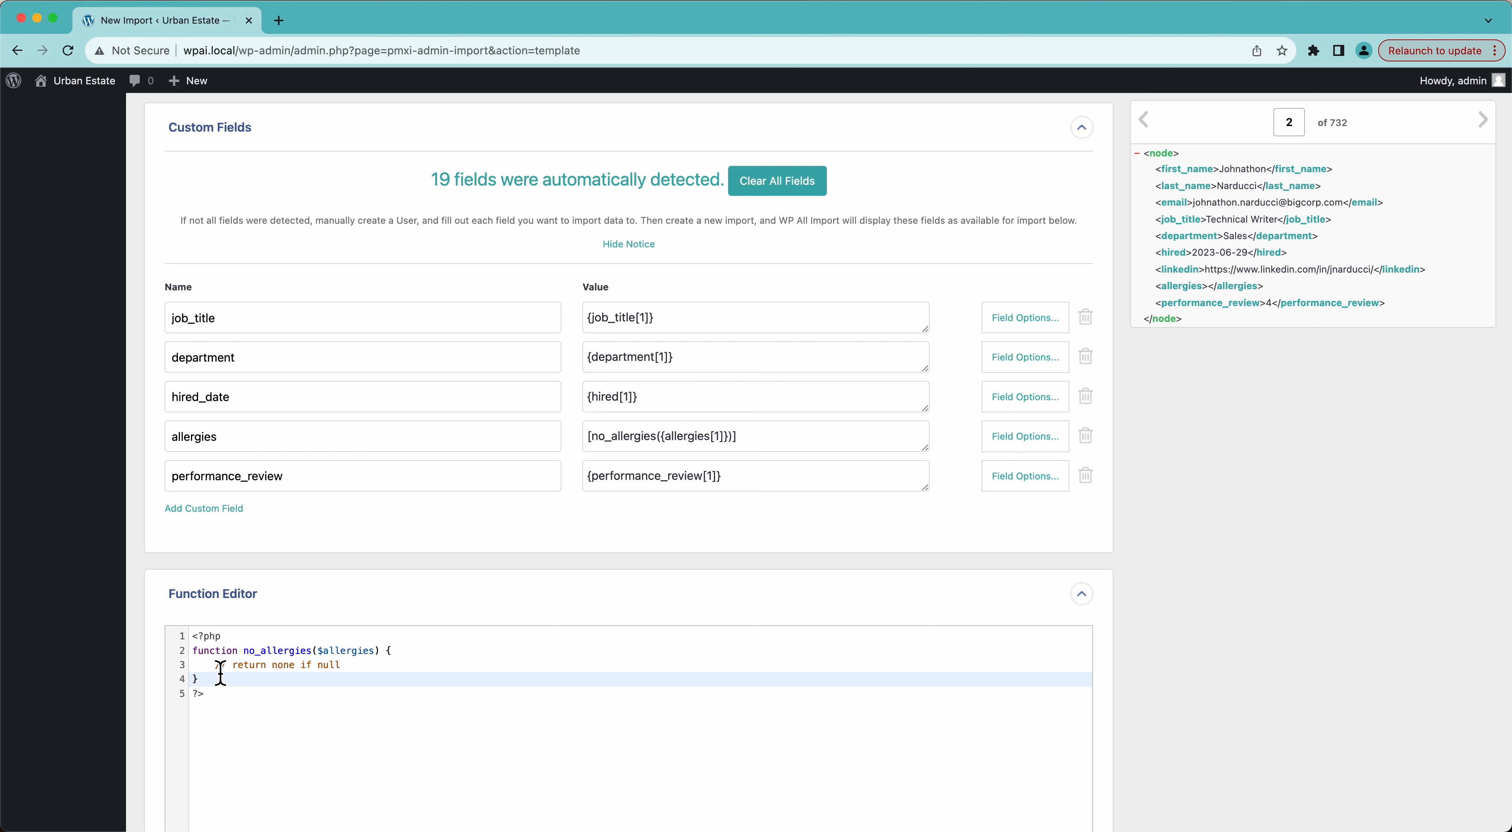
left_click(348, 668)
left_click_drag(345, 669, 222, 674)
left_click(265, 672)
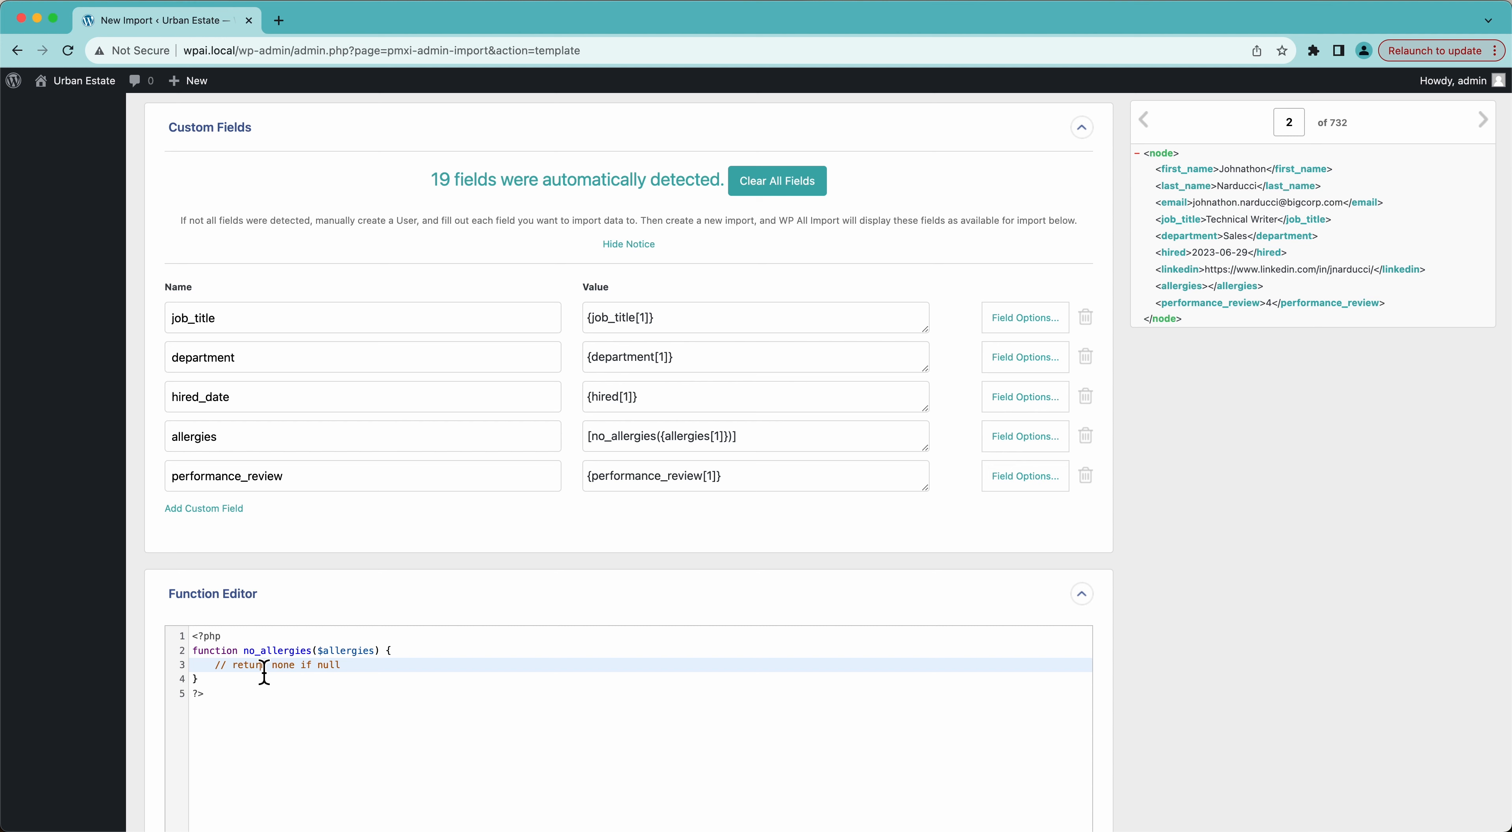
left_click_drag(347, 669, 213, 676)
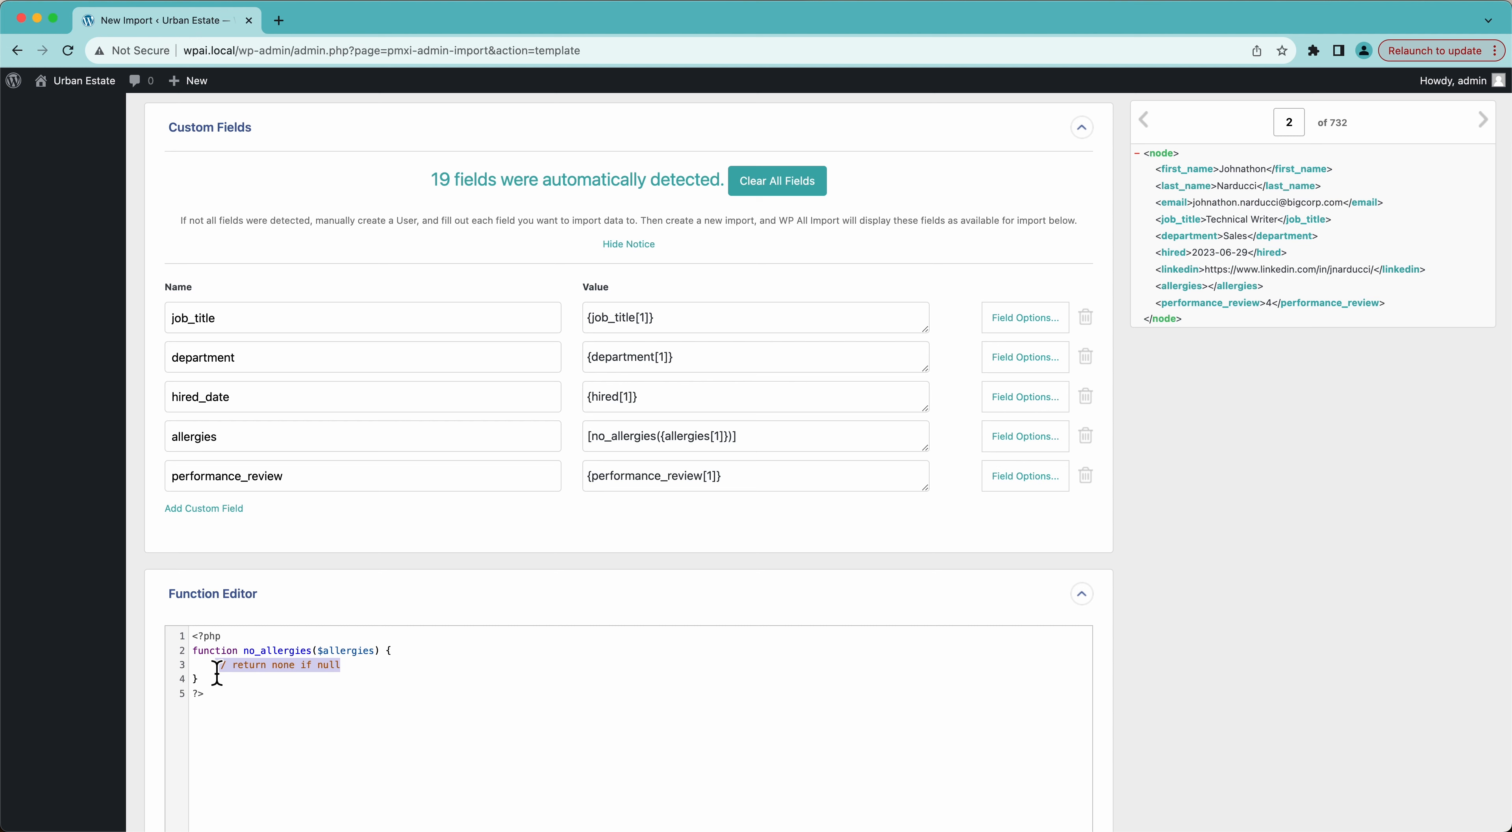
Delete the function code and revert the allergies value to plain {allergies[1]}.
key("Right")
key("Down")
key("shift+Up")
key("shift+Up")
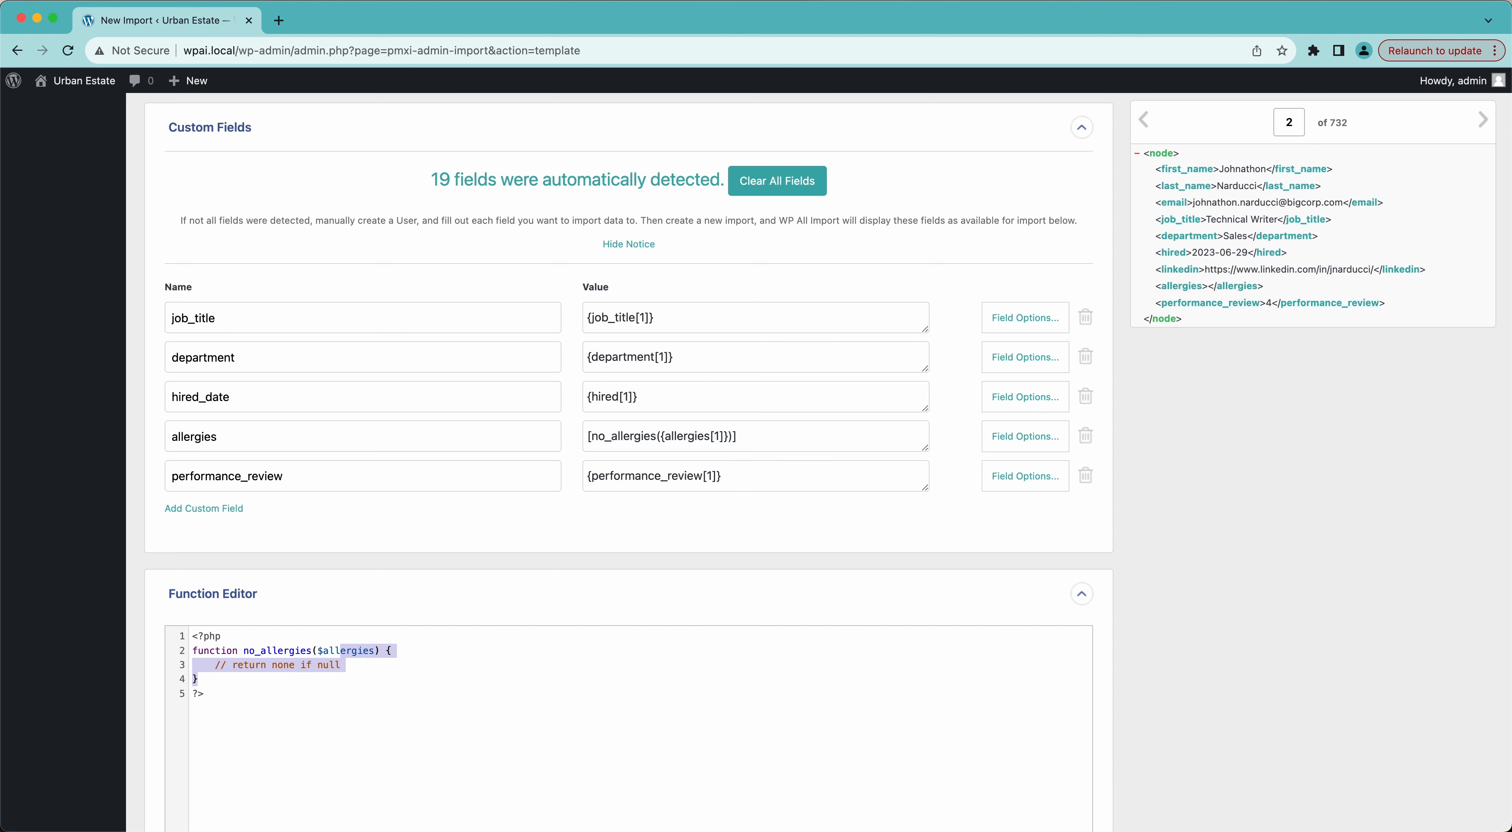
key("shift+Home")
key("BackSpace")
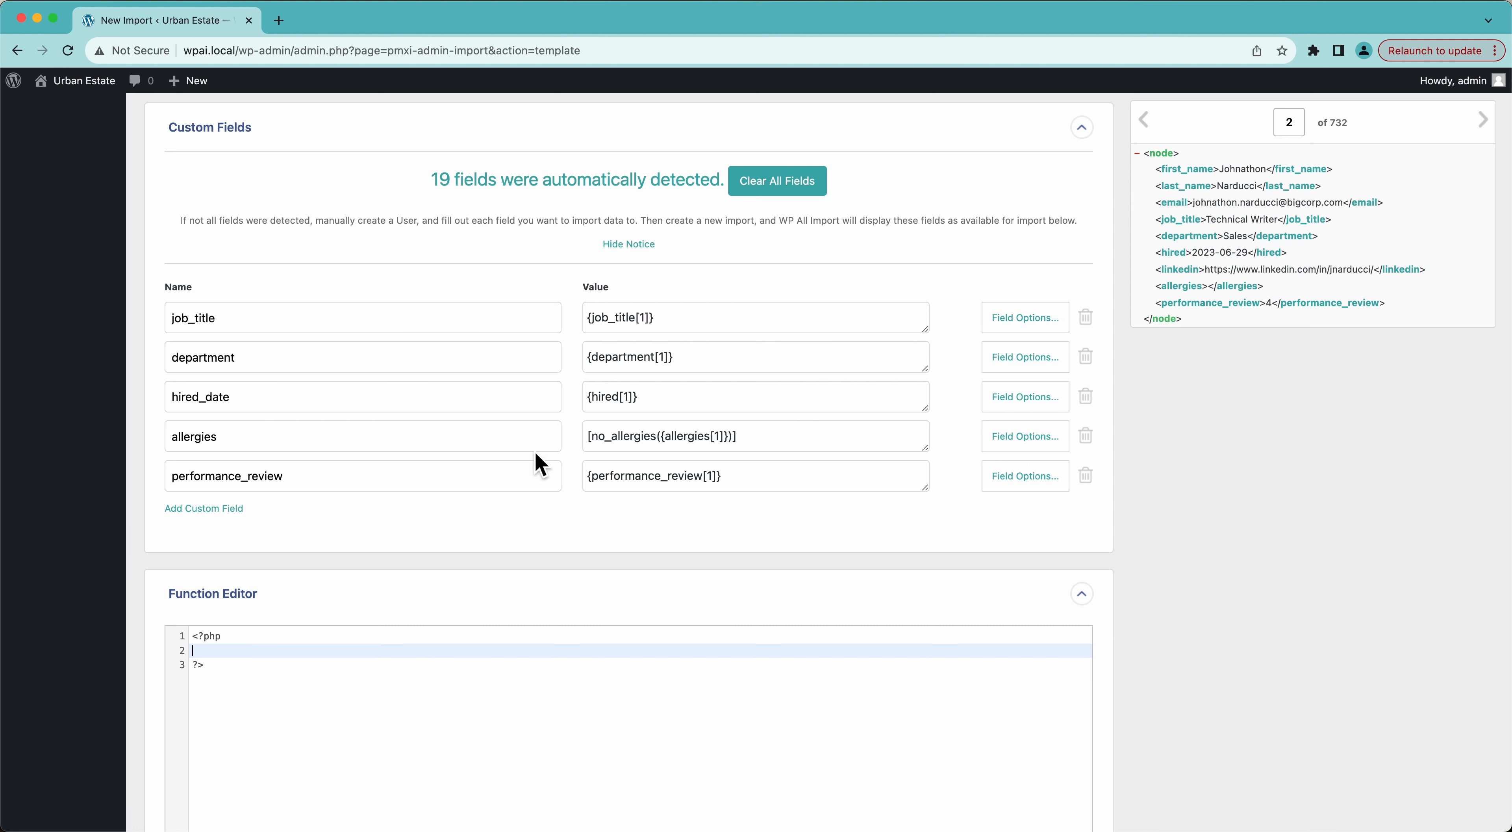
left_click(661, 448)
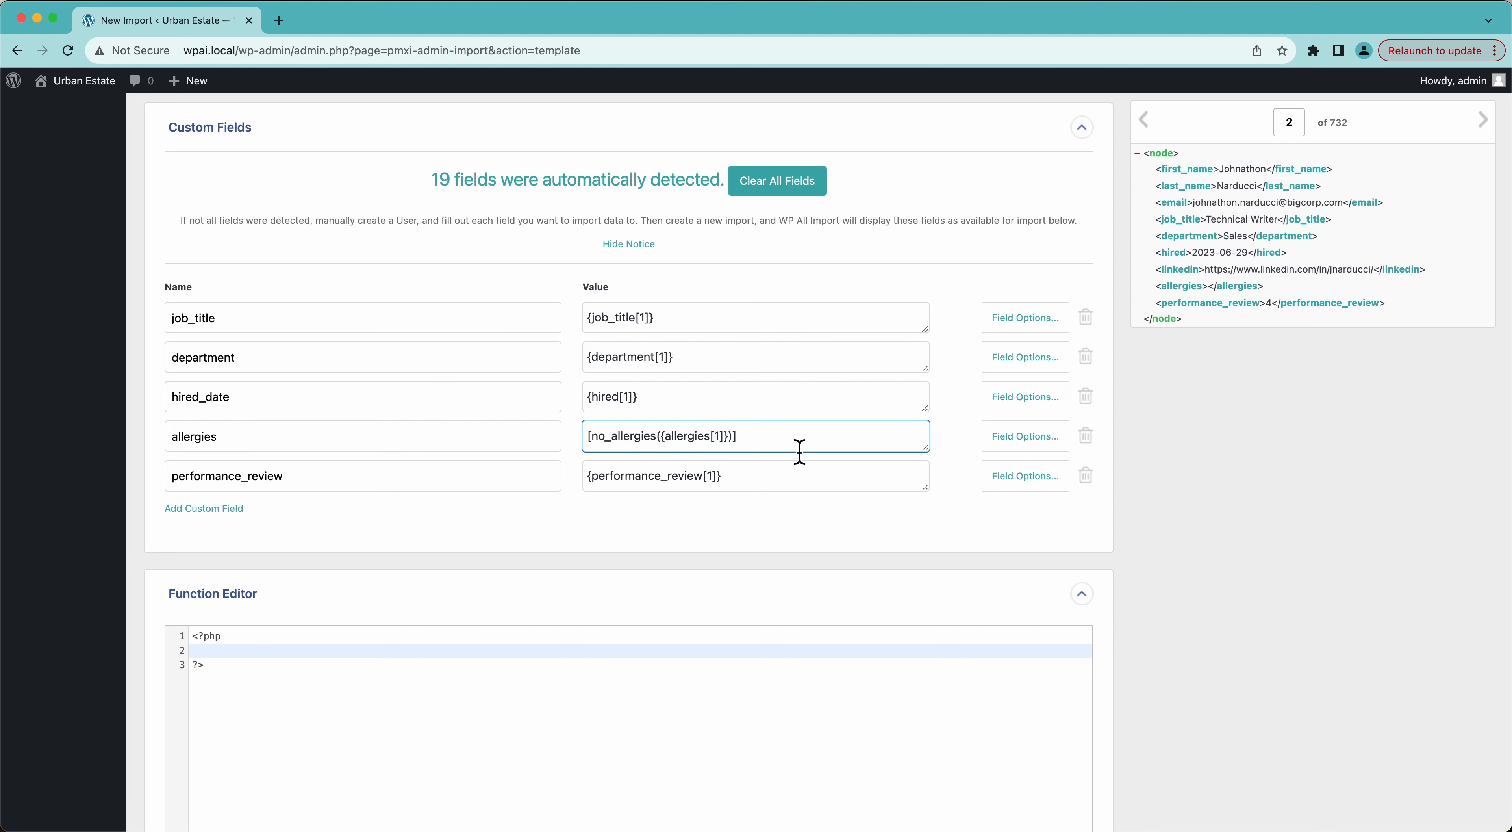
key("BackSpace")
key("BackSpace")
key("BackSpace")
key("BackSpace")
key("BackSpace")
key("BackSpace")
key("BackSpace")
key("BackSpace")
key("BackSpace")
key("BackSpace")
key("BackSpace")
key("BackSpace")
key("BackSpace")
key("BackSpace")
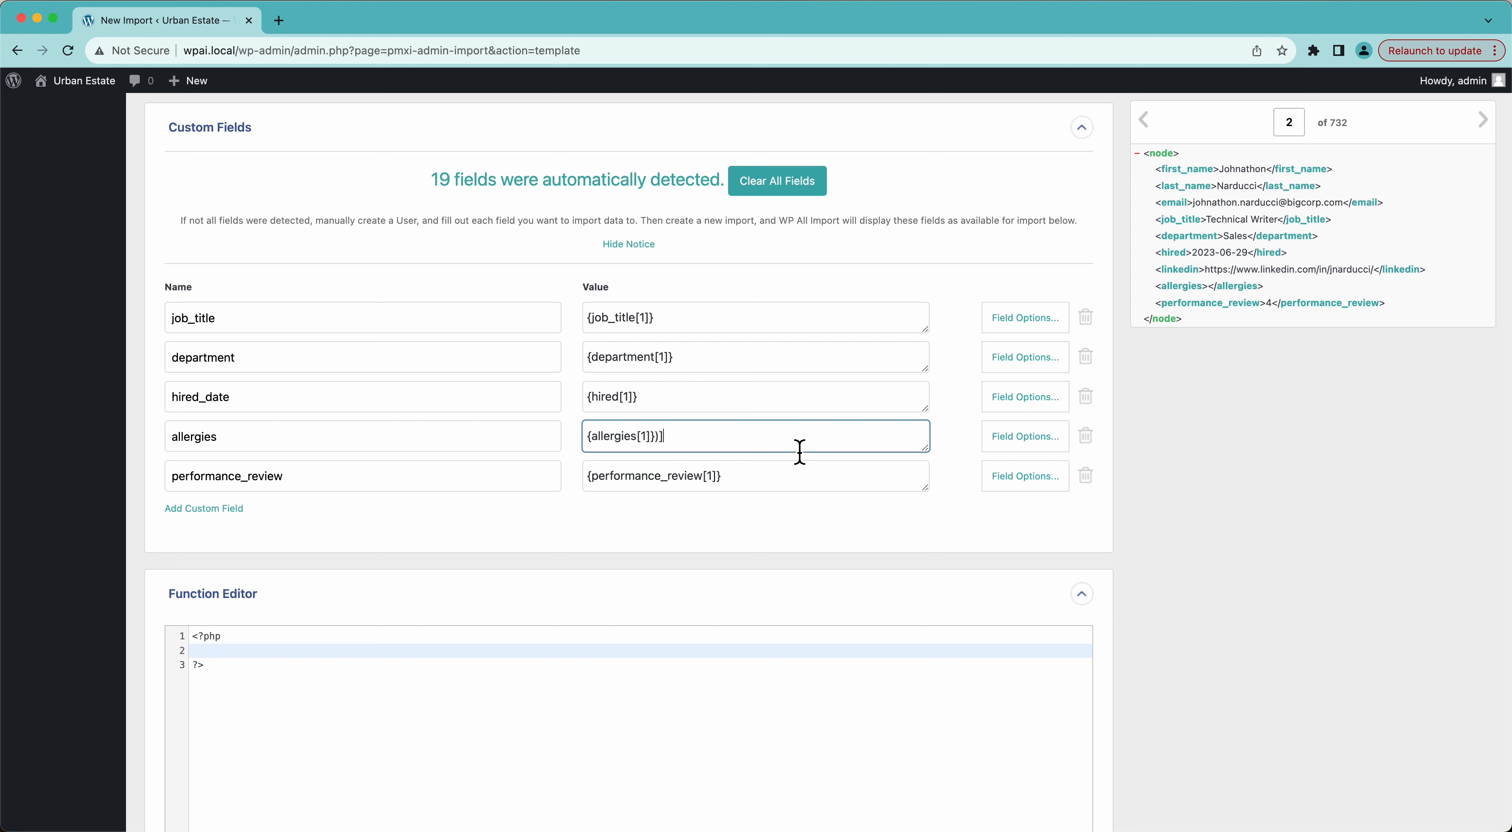
key("BackSpace")
key("BackSpace")
left_click(1239, 452)
Collapse the Function Editor and continue to Step 4 of the import.
scroll(1238, 452, "down", 4)
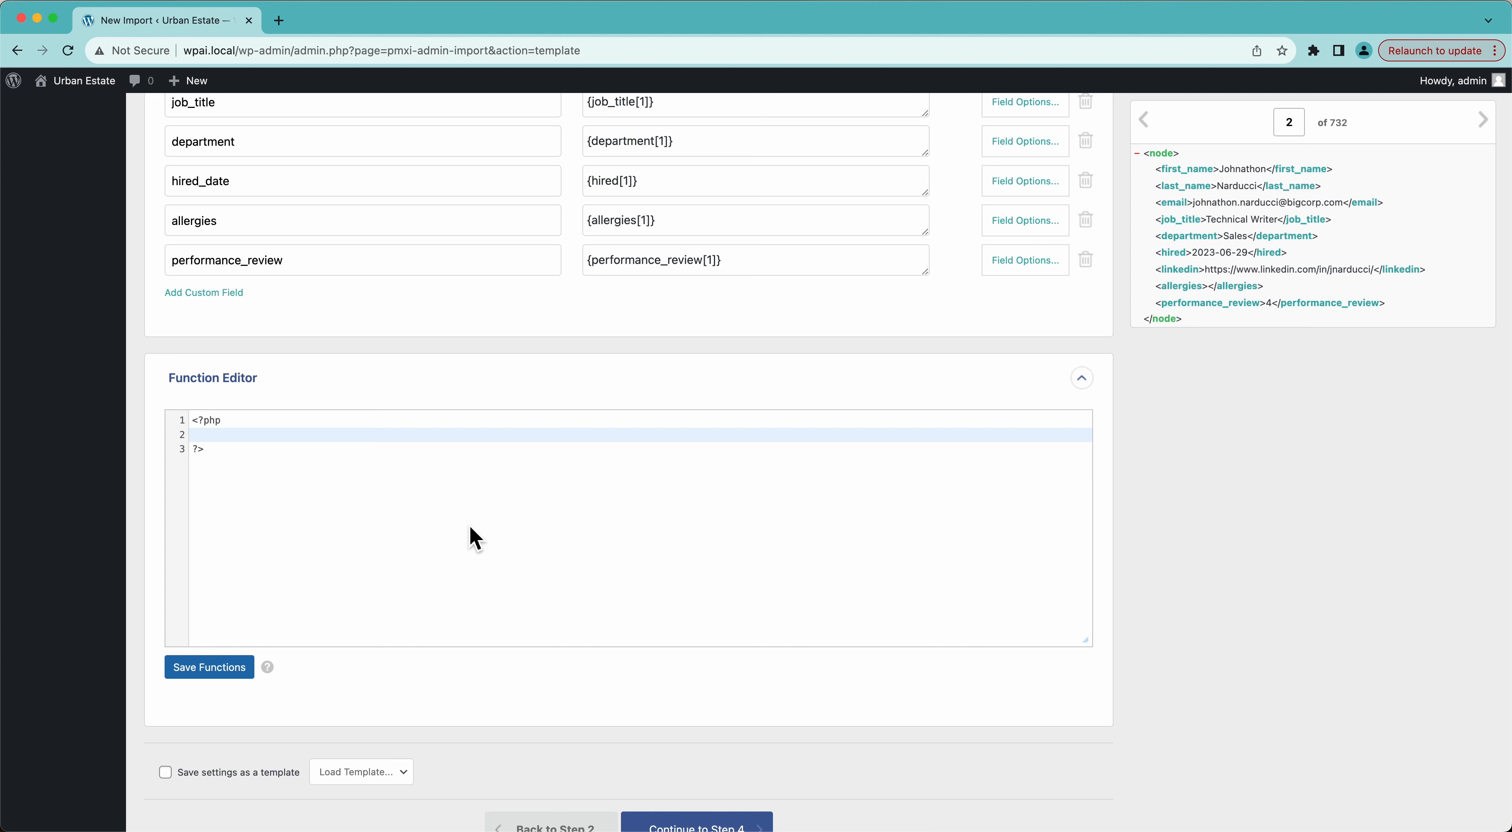
left_click(213, 382)
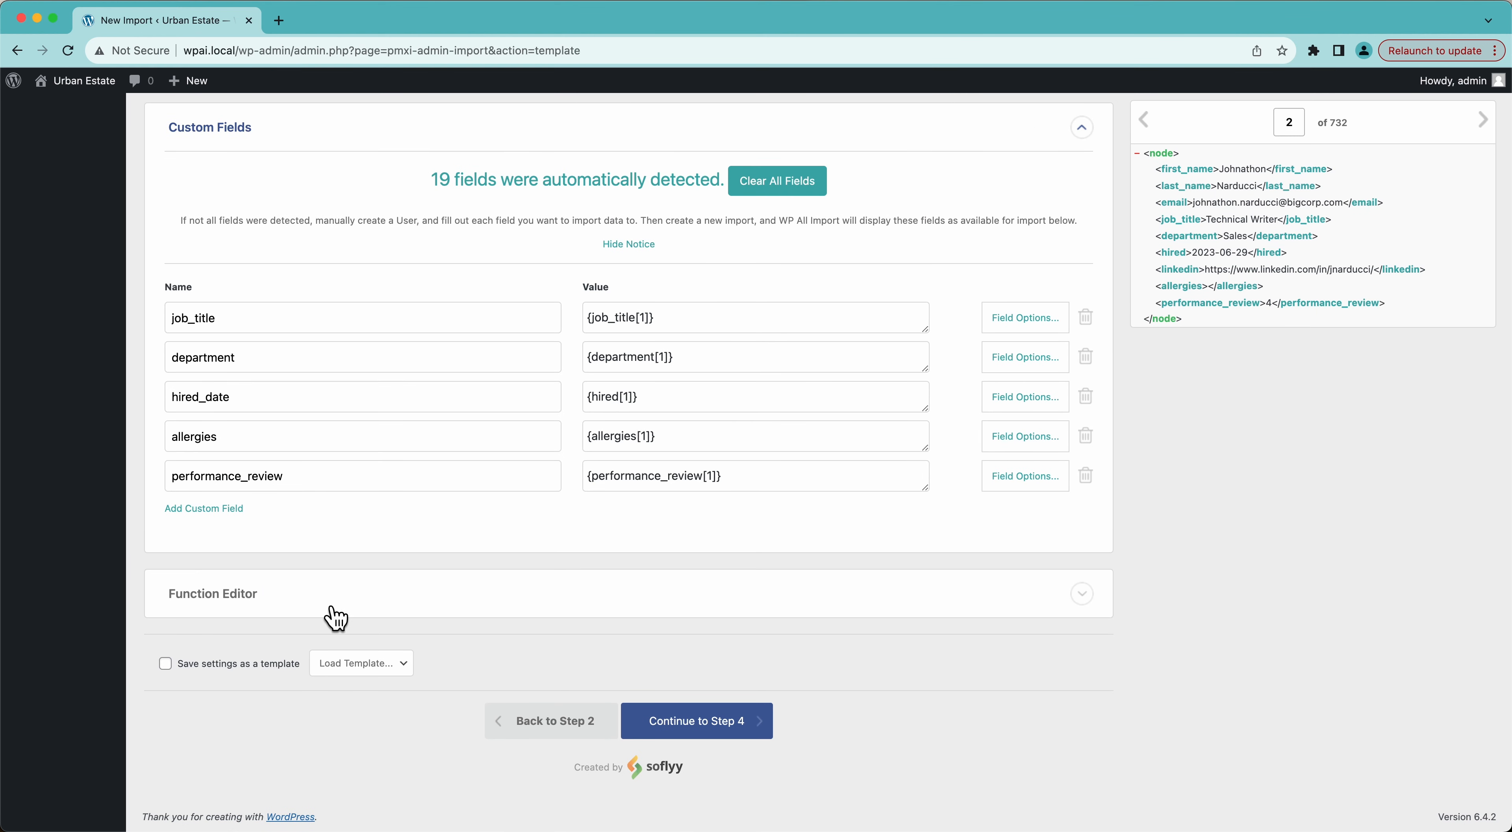
scroll(337, 616, "up", 15)
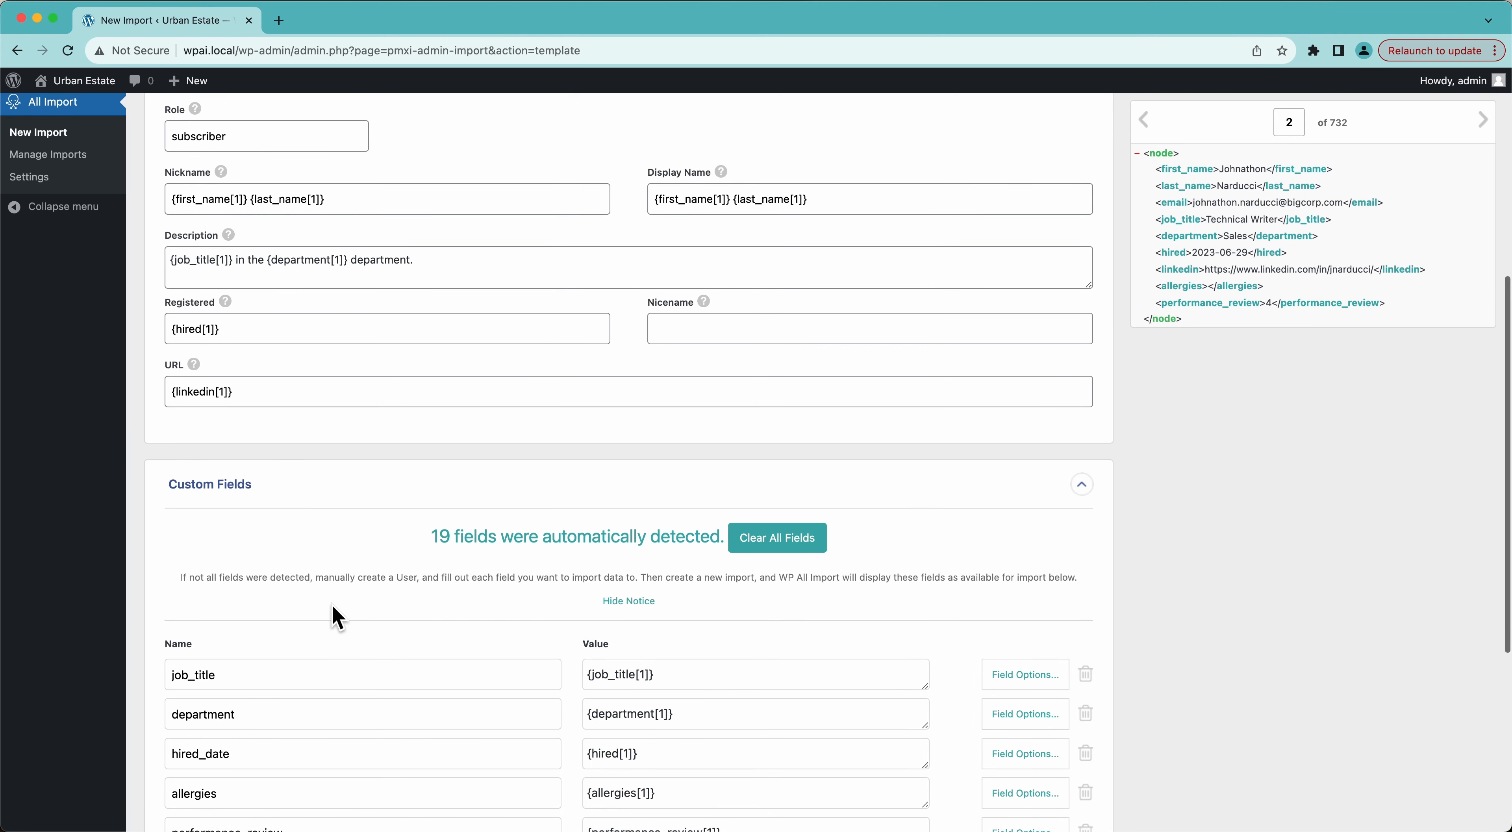
scroll(332, 605, "down", 15)
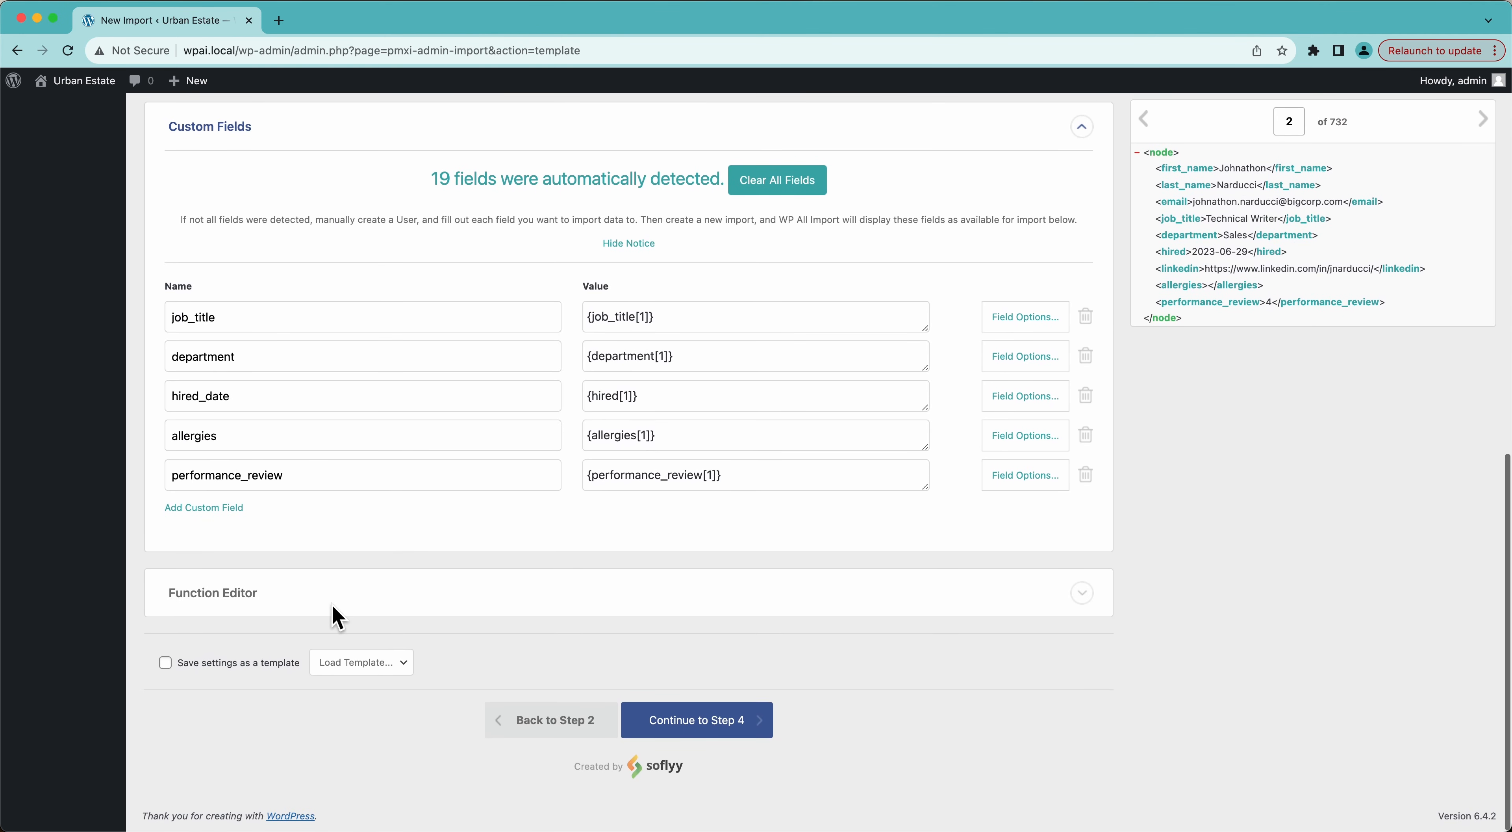
left_click(707, 737)
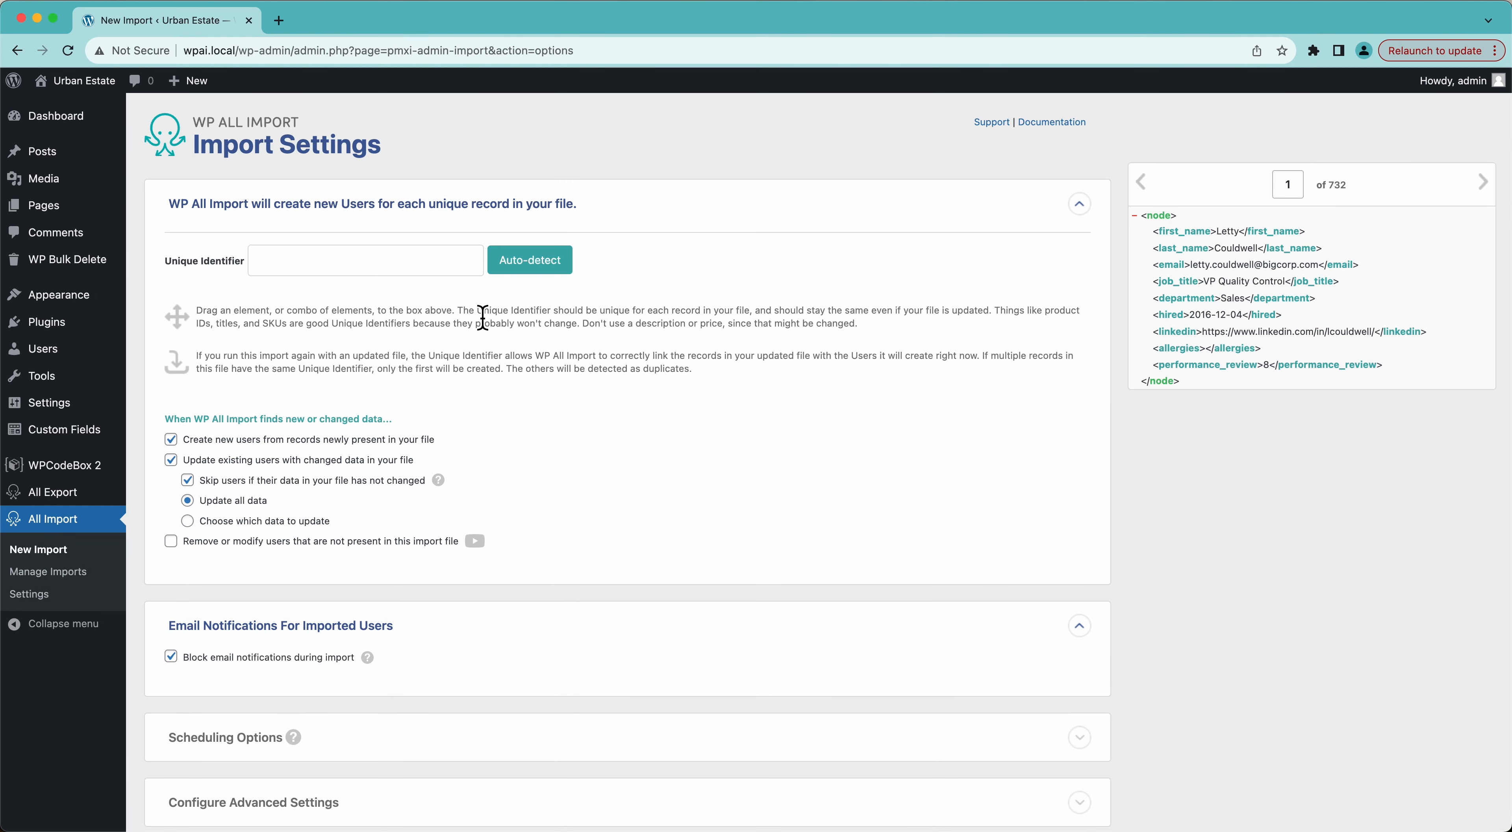
Auto-detect the unique identifier, append email to get {first_name[1]}{last_name[1]}{email[1]}, and preview record 2.
left_click(516, 273)
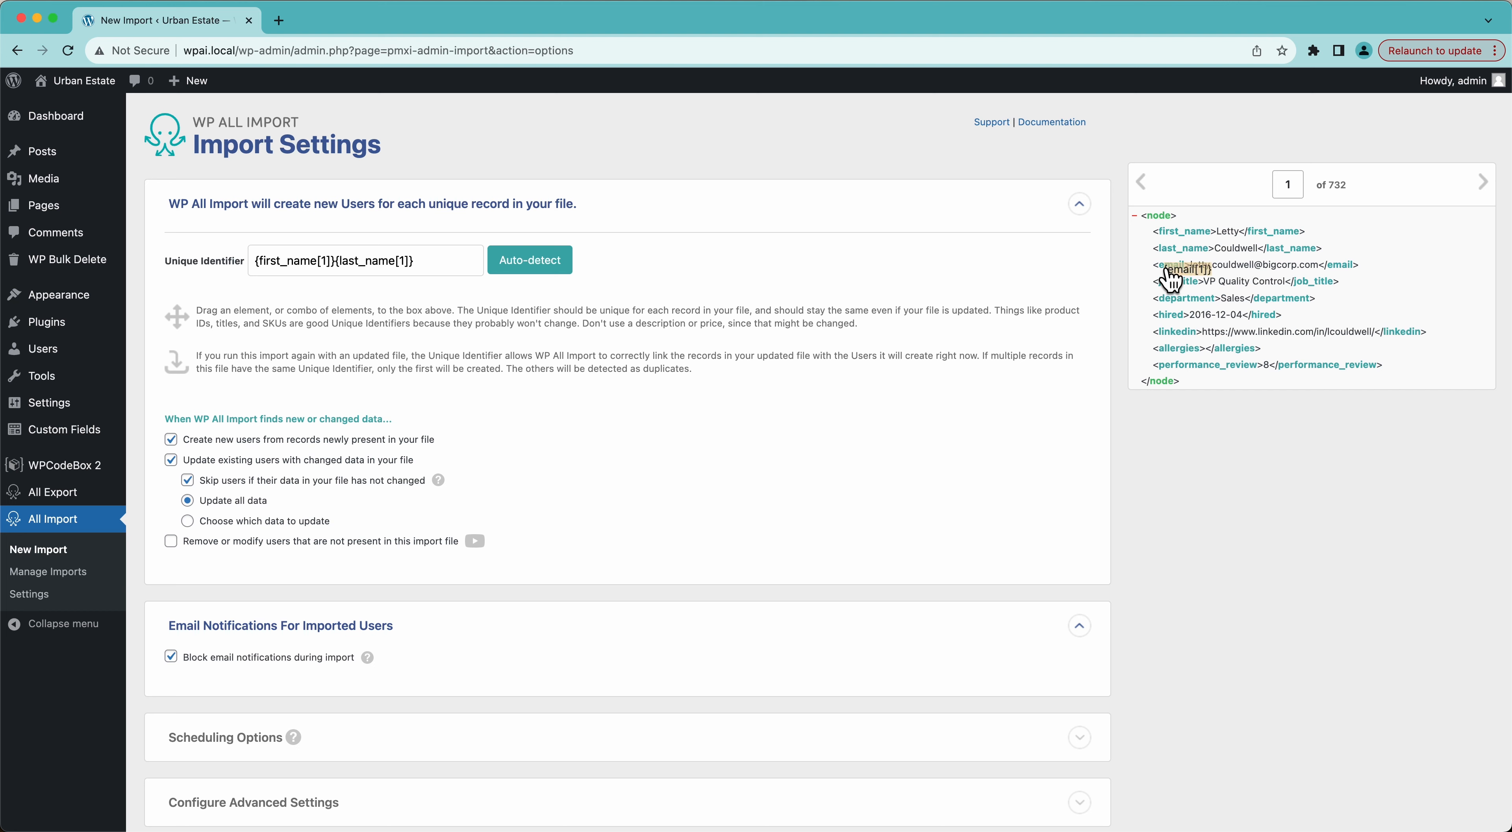
left_click_drag(1171, 268, 454, 267)
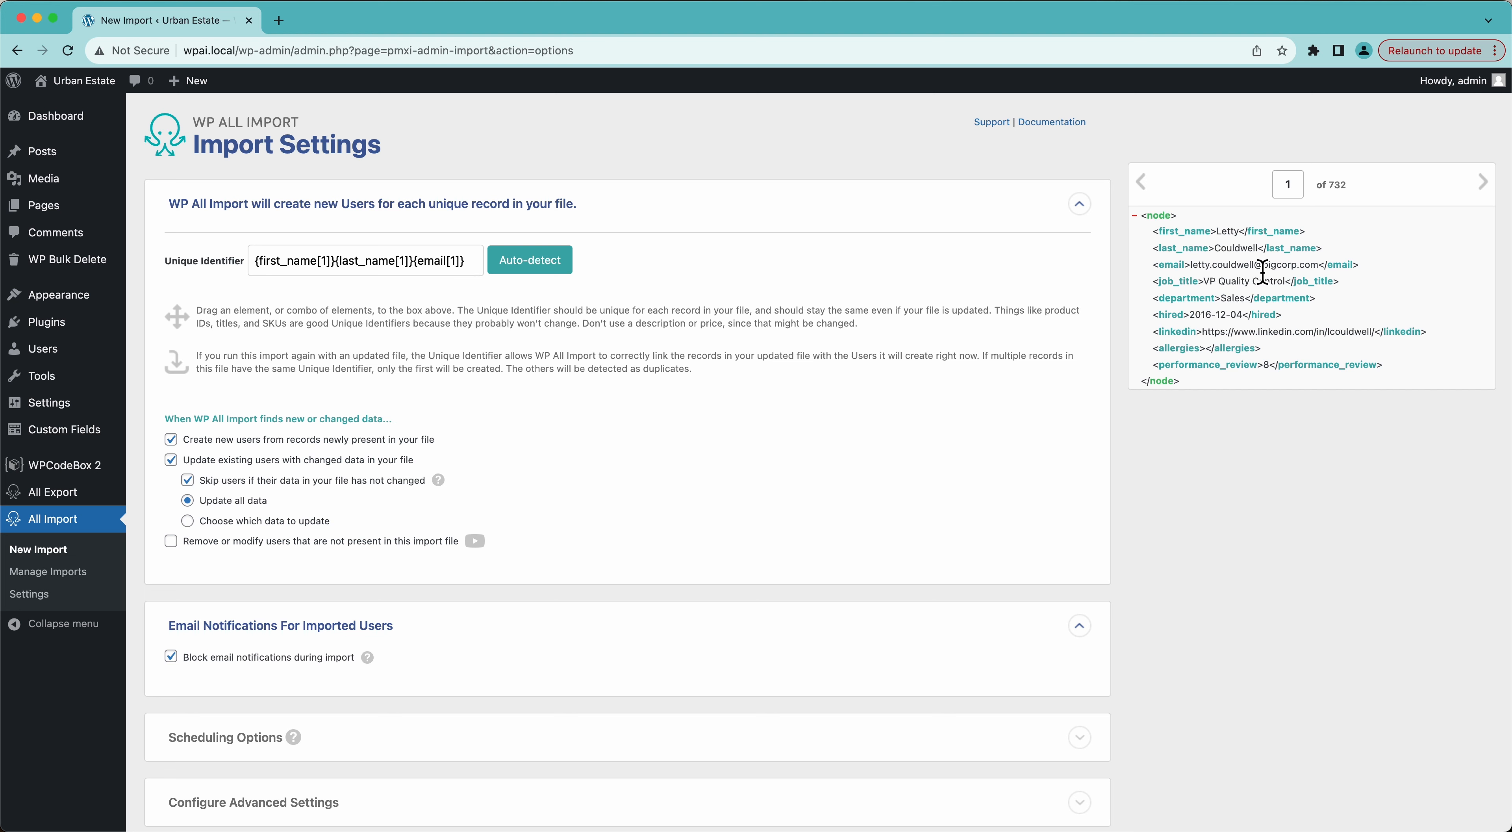
left_click_drag(1262, 272, 1319, 274)
left_click(1483, 186)
left_click(1483, 186)
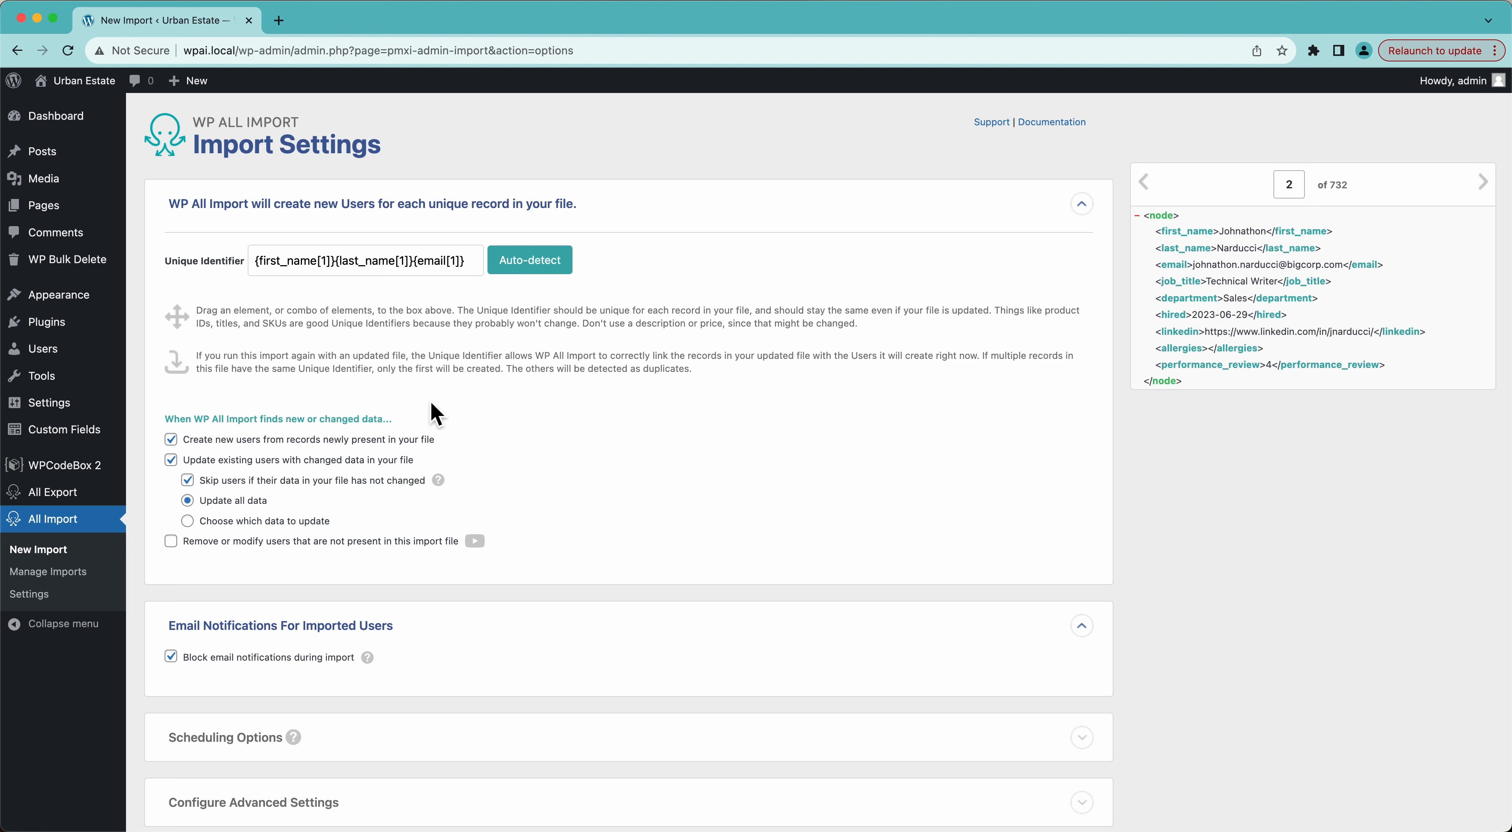
scroll(434, 411, "down", 3)
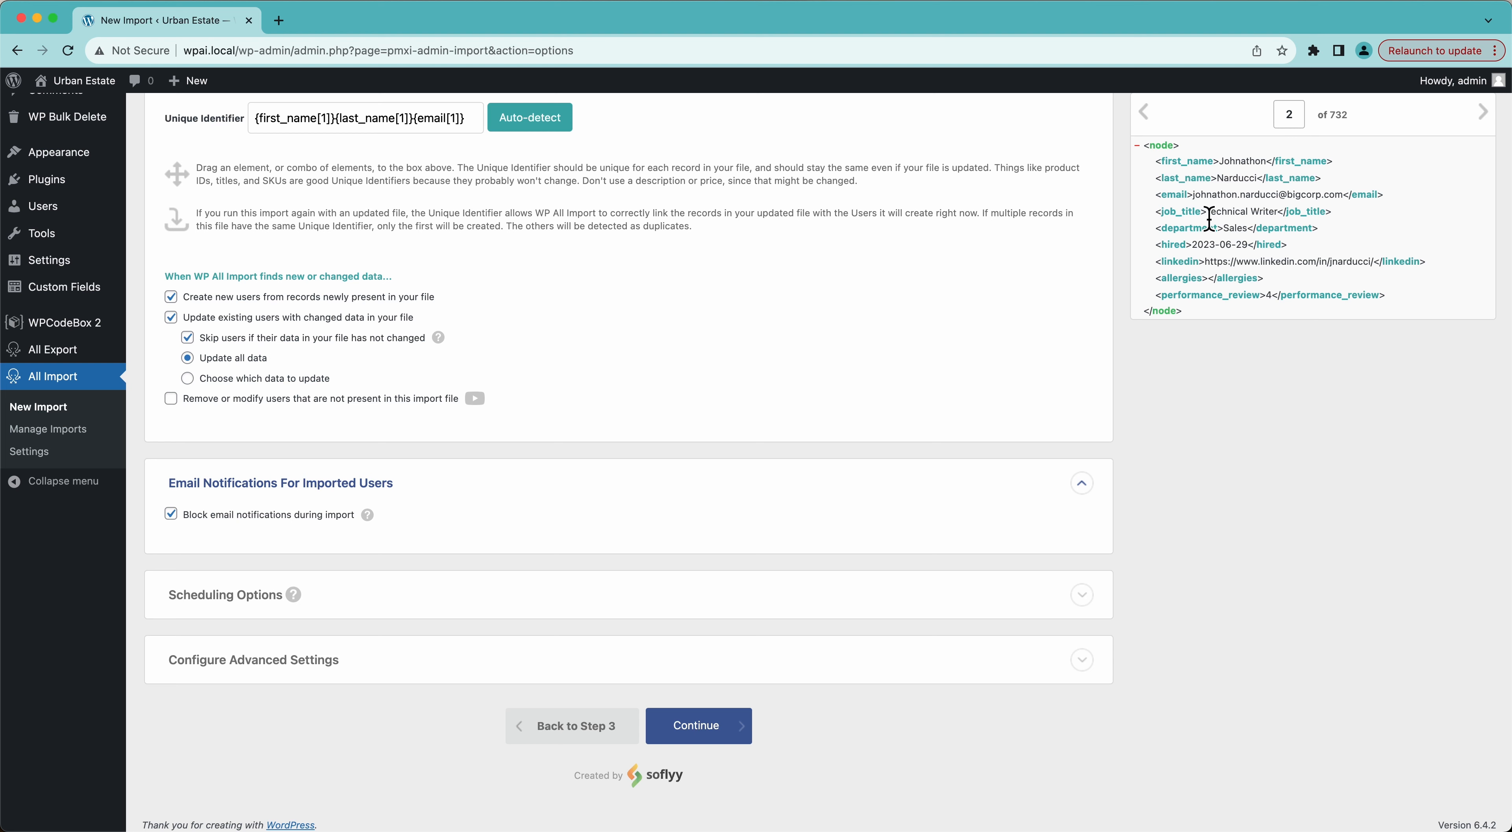
Try updating only the job_title meta field, then settle on 'Update all data' for existing users.
left_click_drag(1206, 212, 1277, 218)
left_click(1277, 218)
left_click(283, 380)
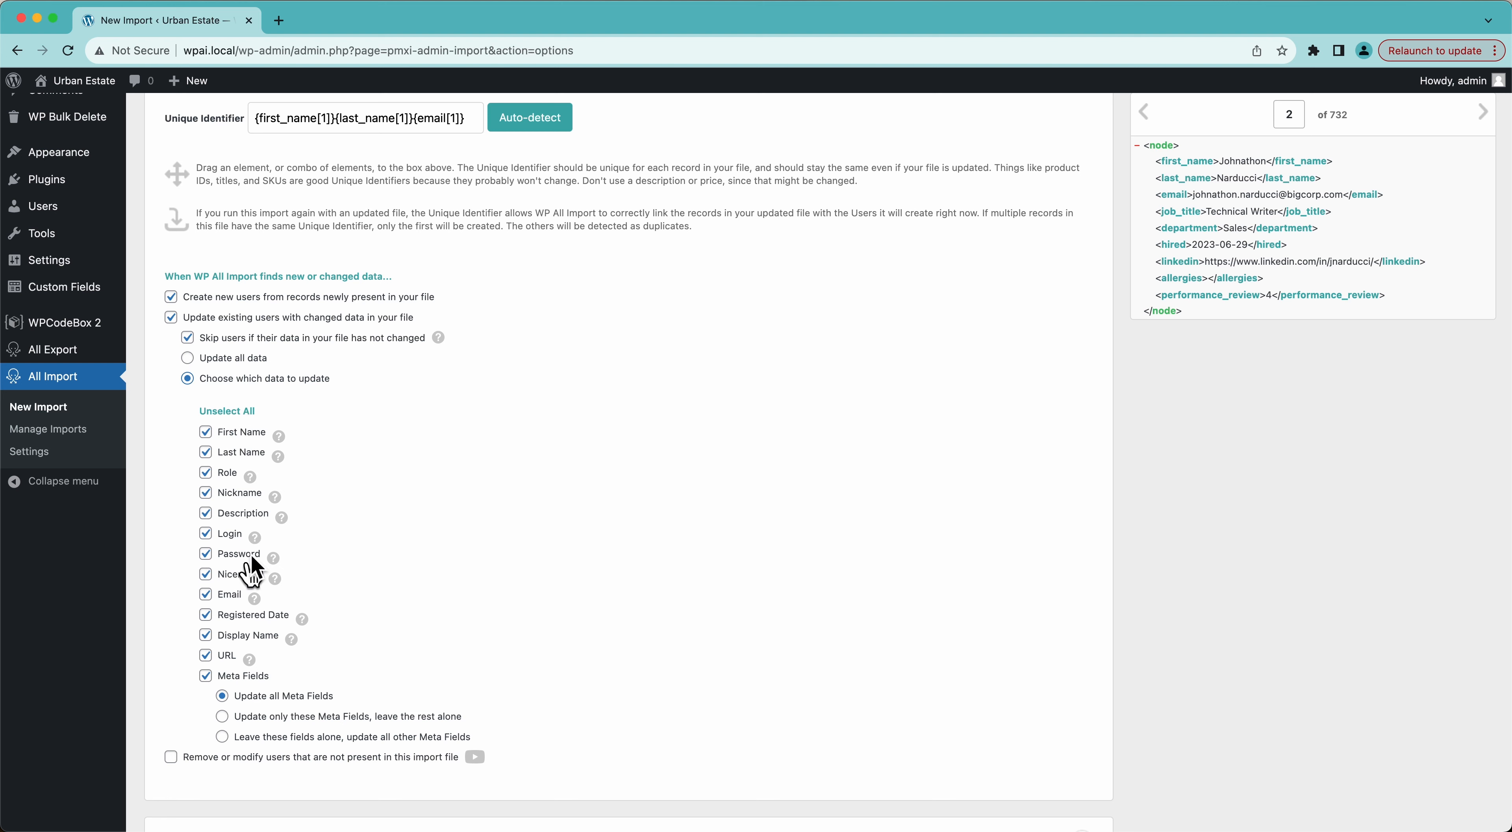
left_click(228, 411)
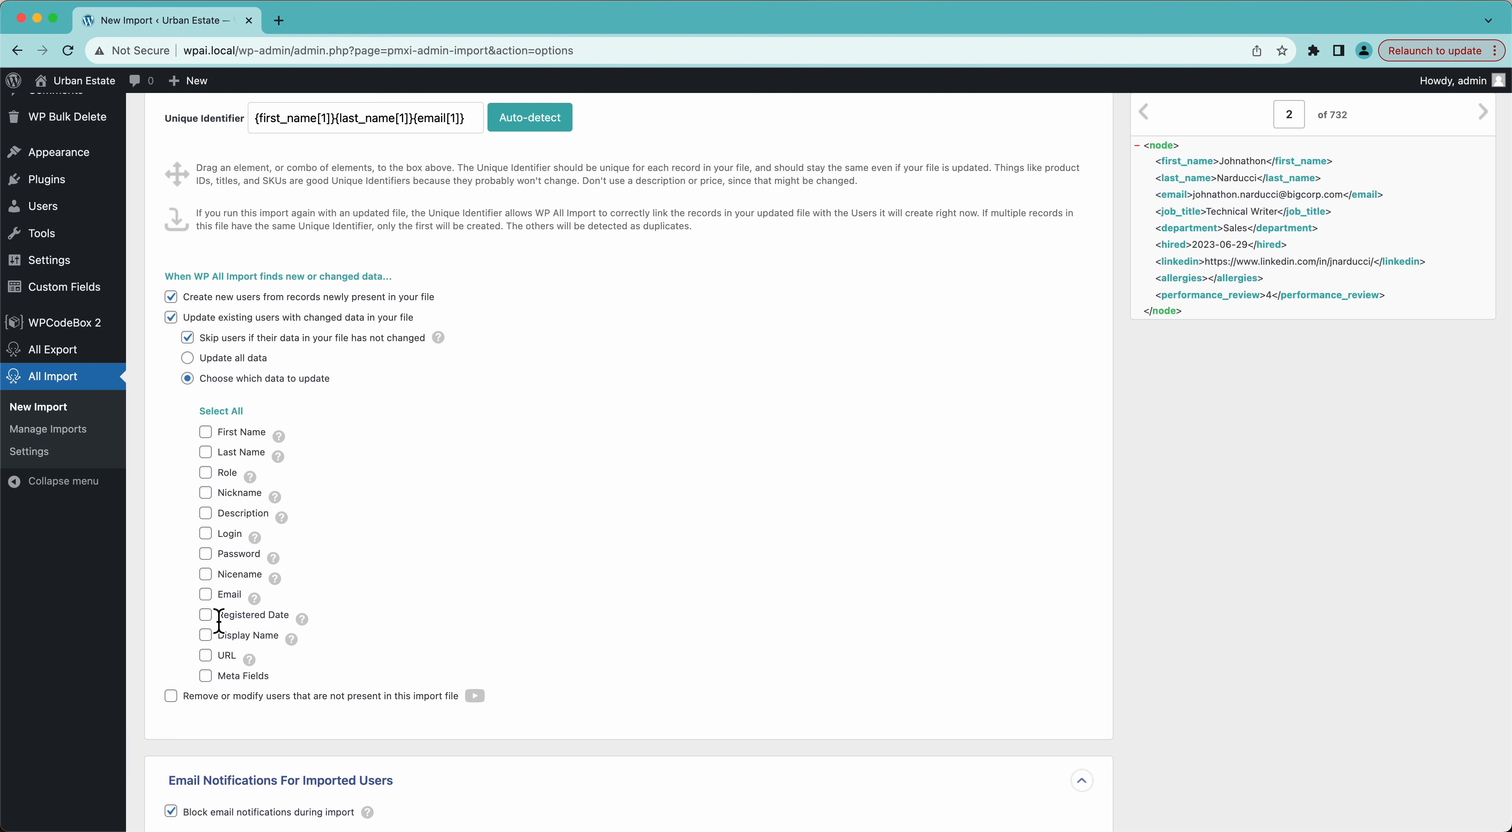
left_click(205, 677)
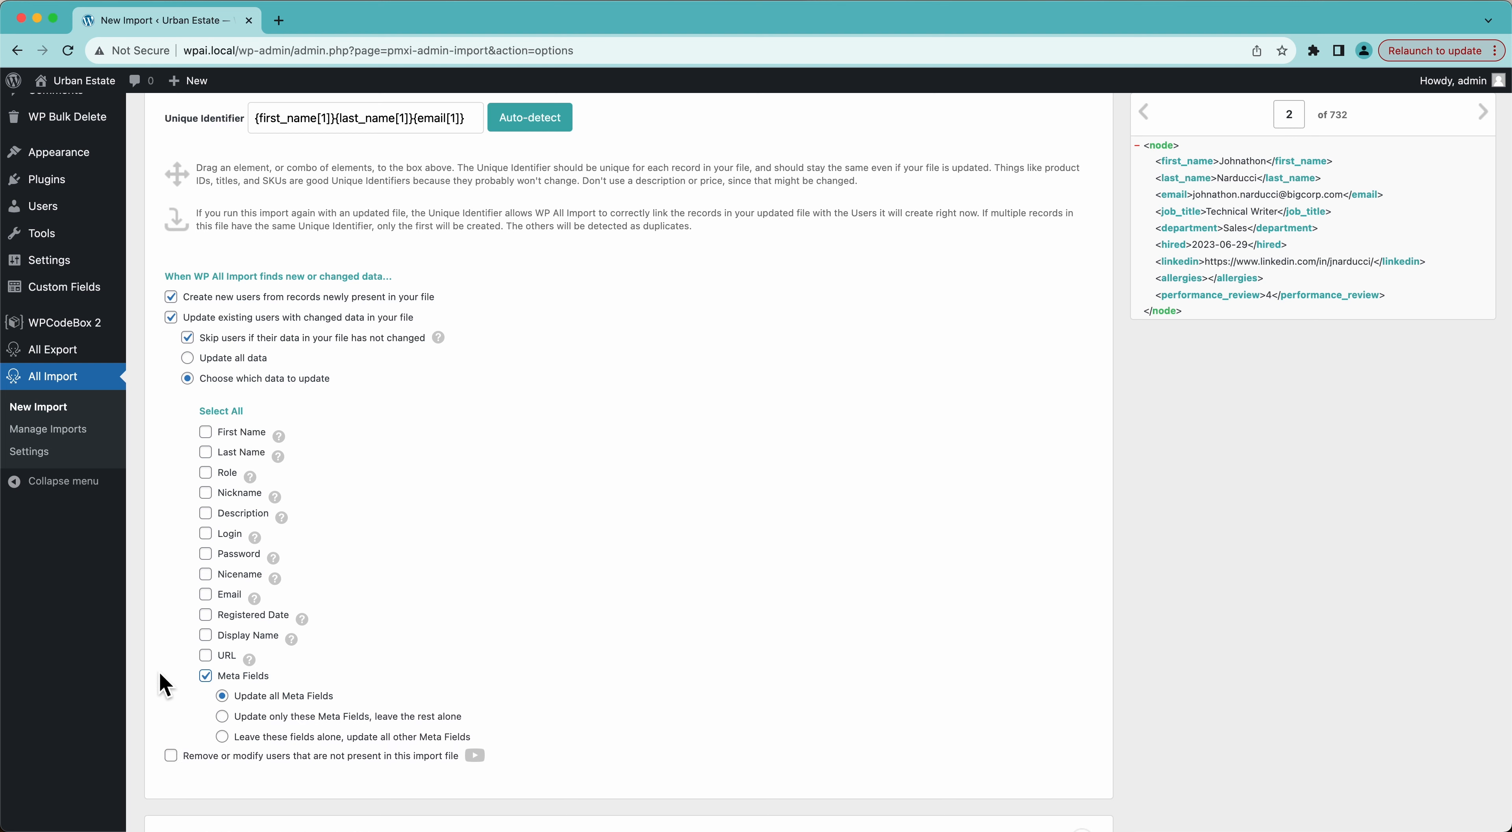
left_click(222, 716)
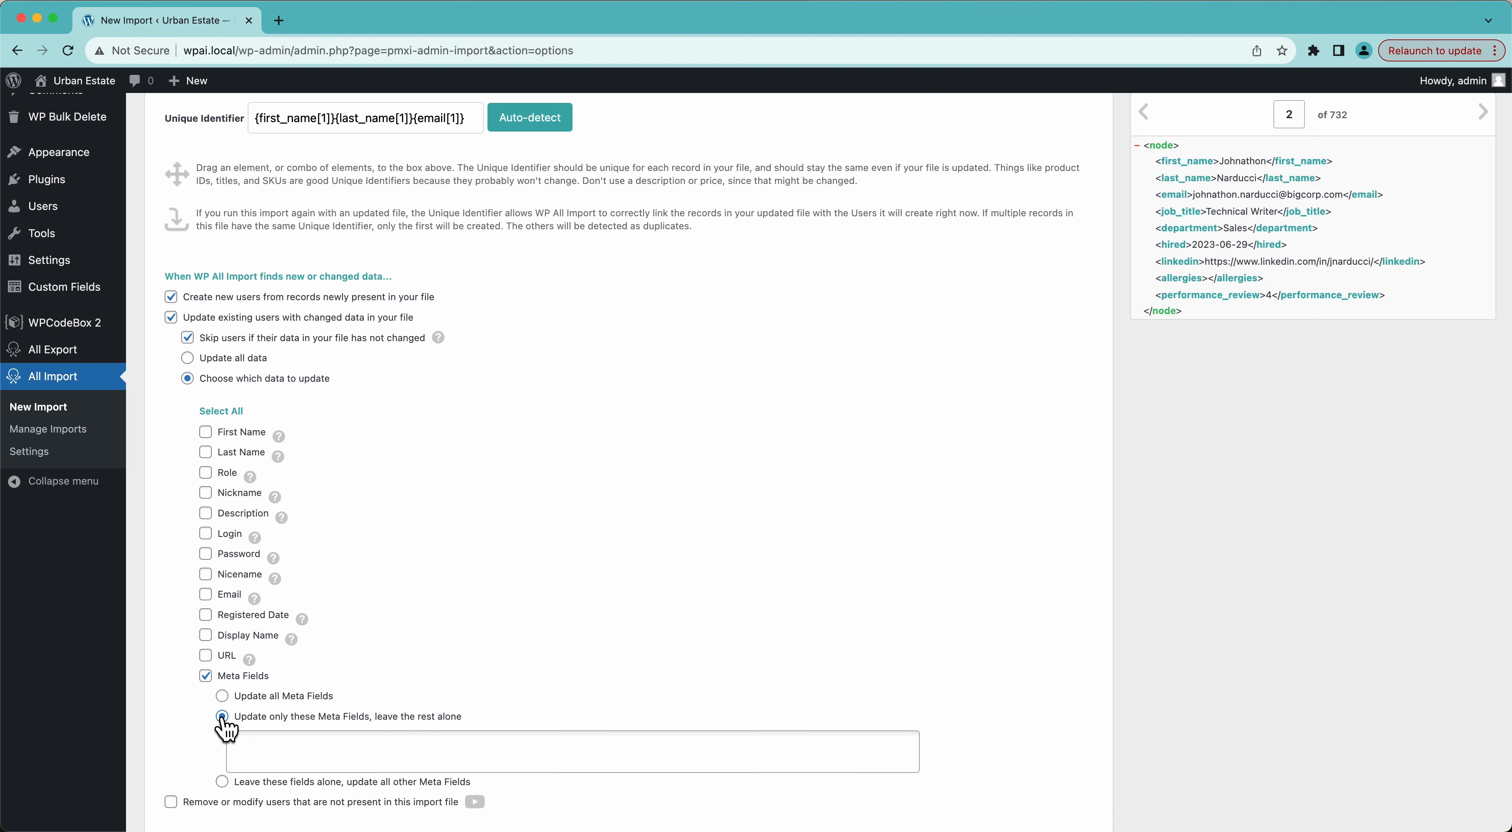
left_click(276, 756)
type("job_title")
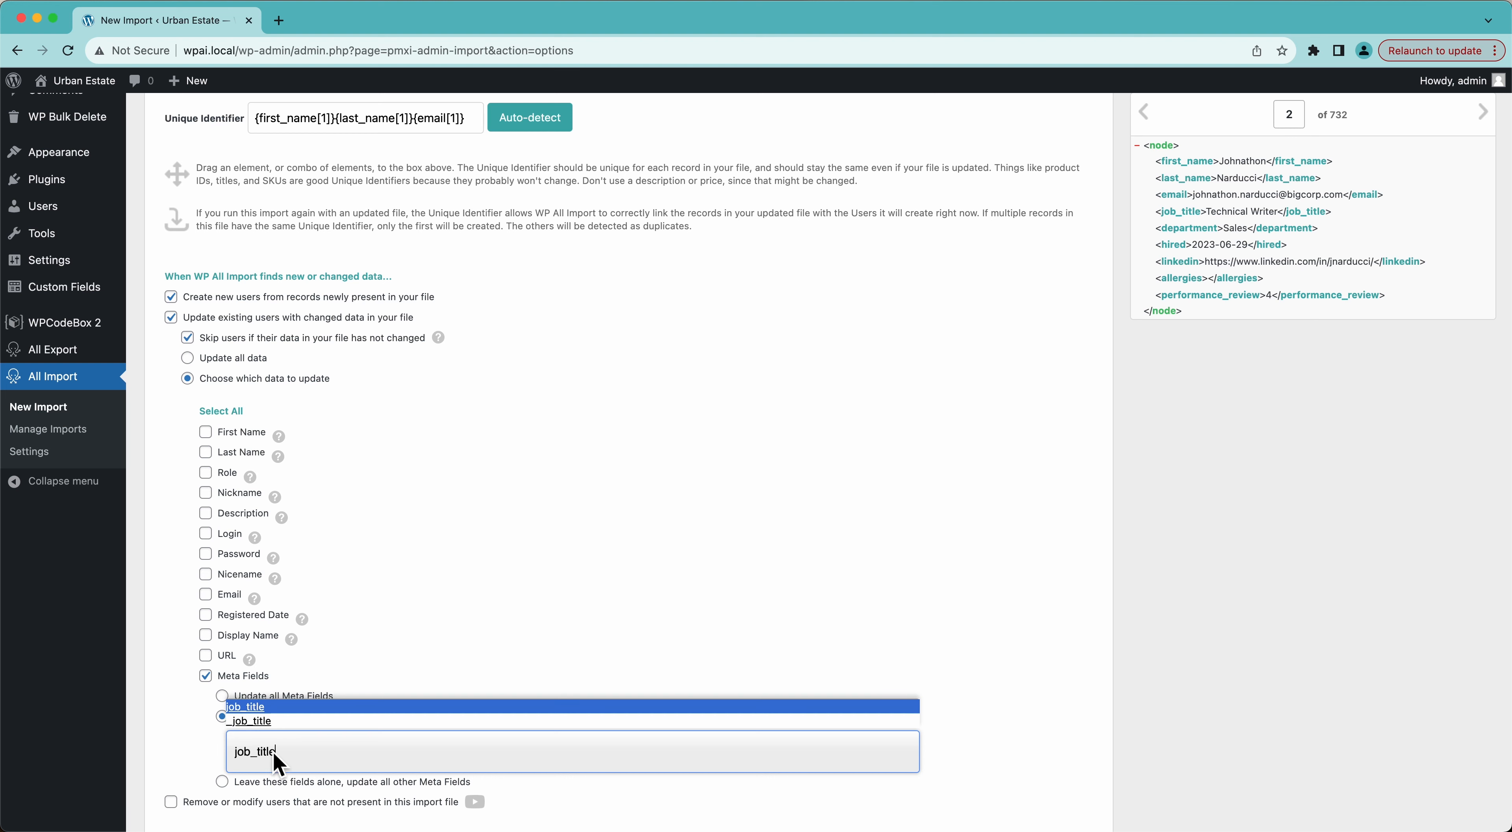
left_click(250, 707)
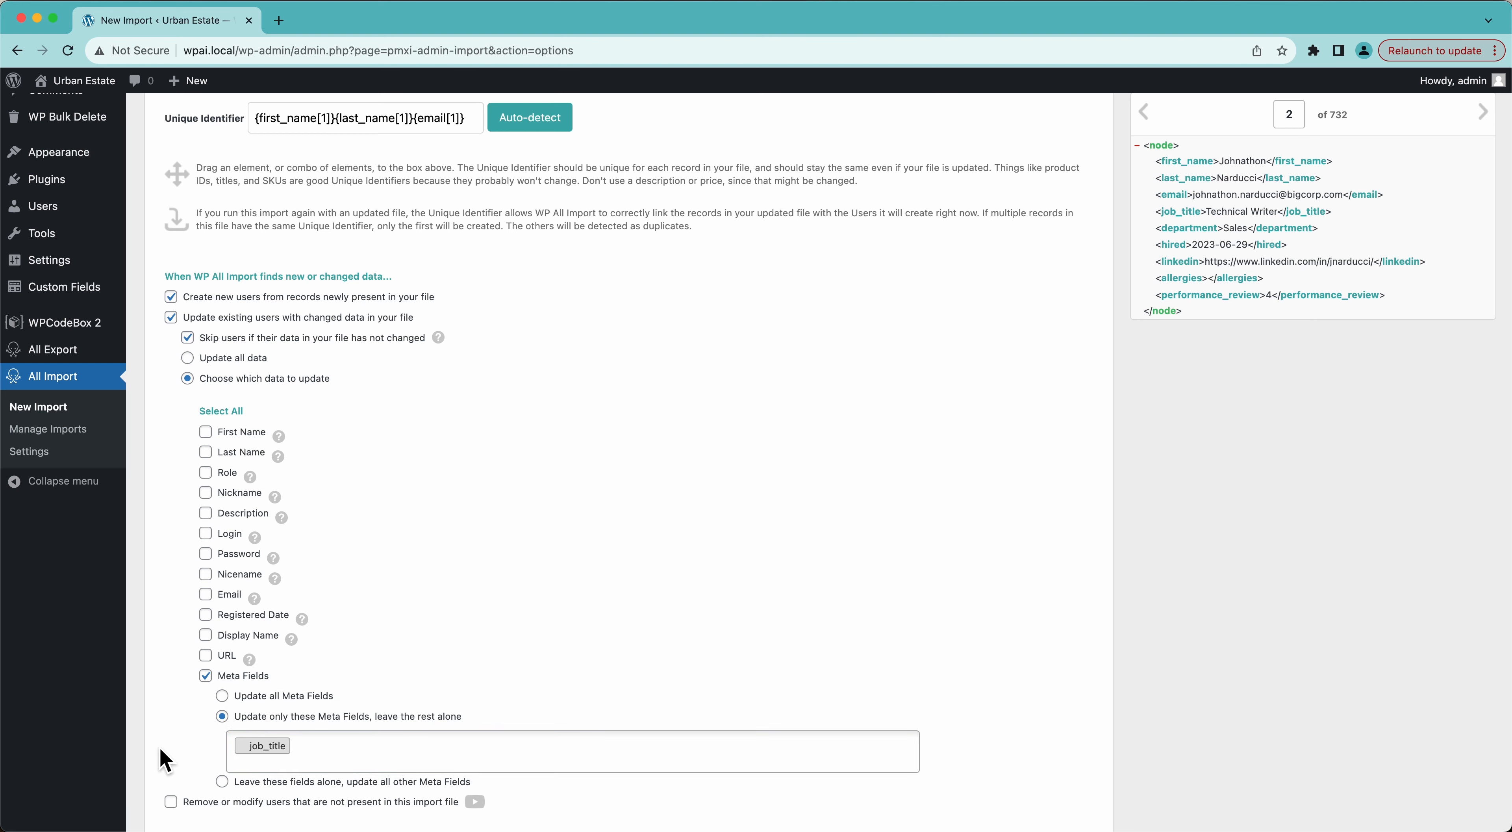
left_click(203, 363)
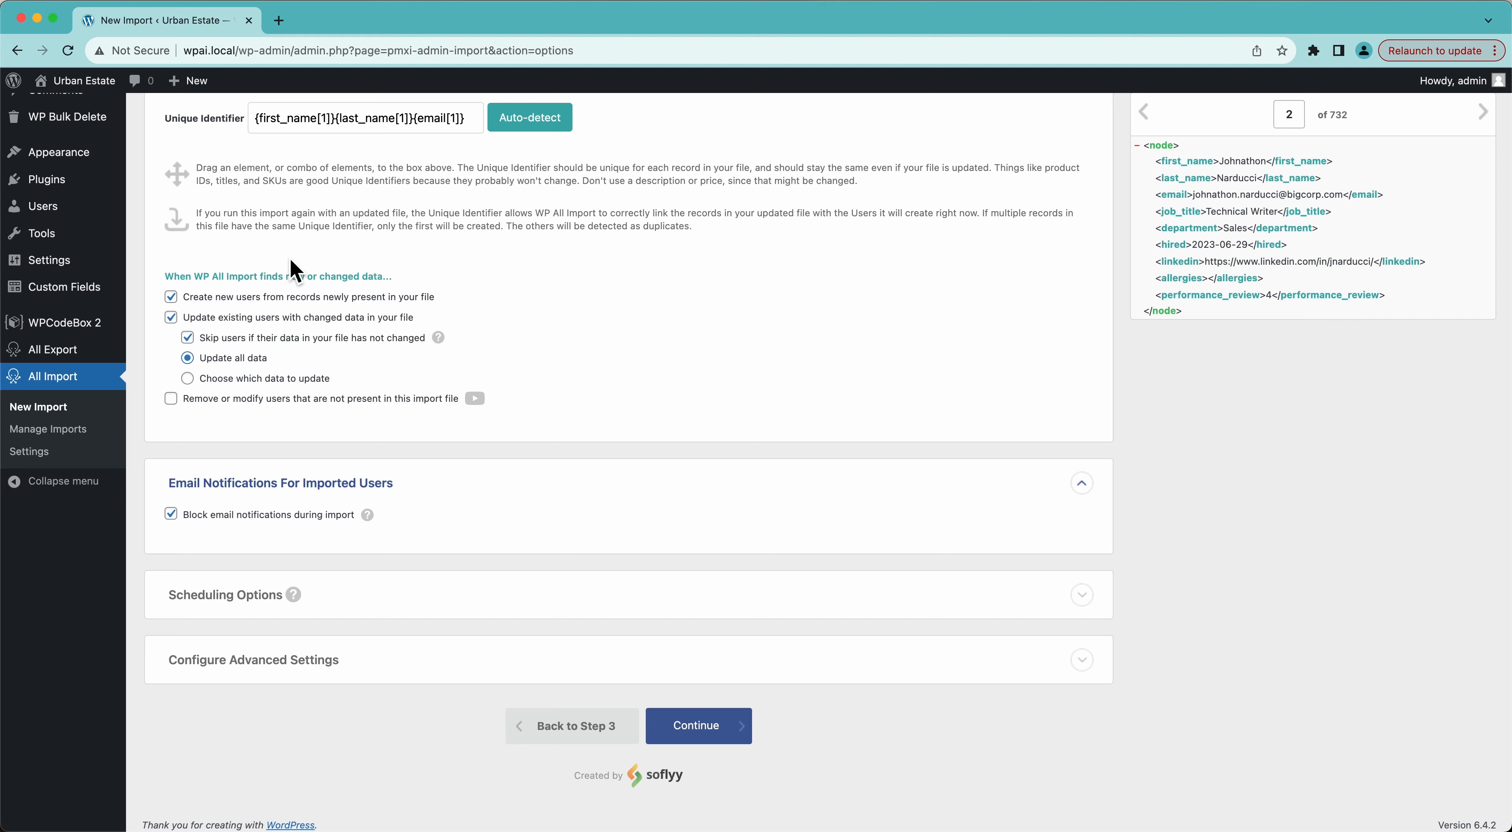
scroll(292, 270, "down", 1)
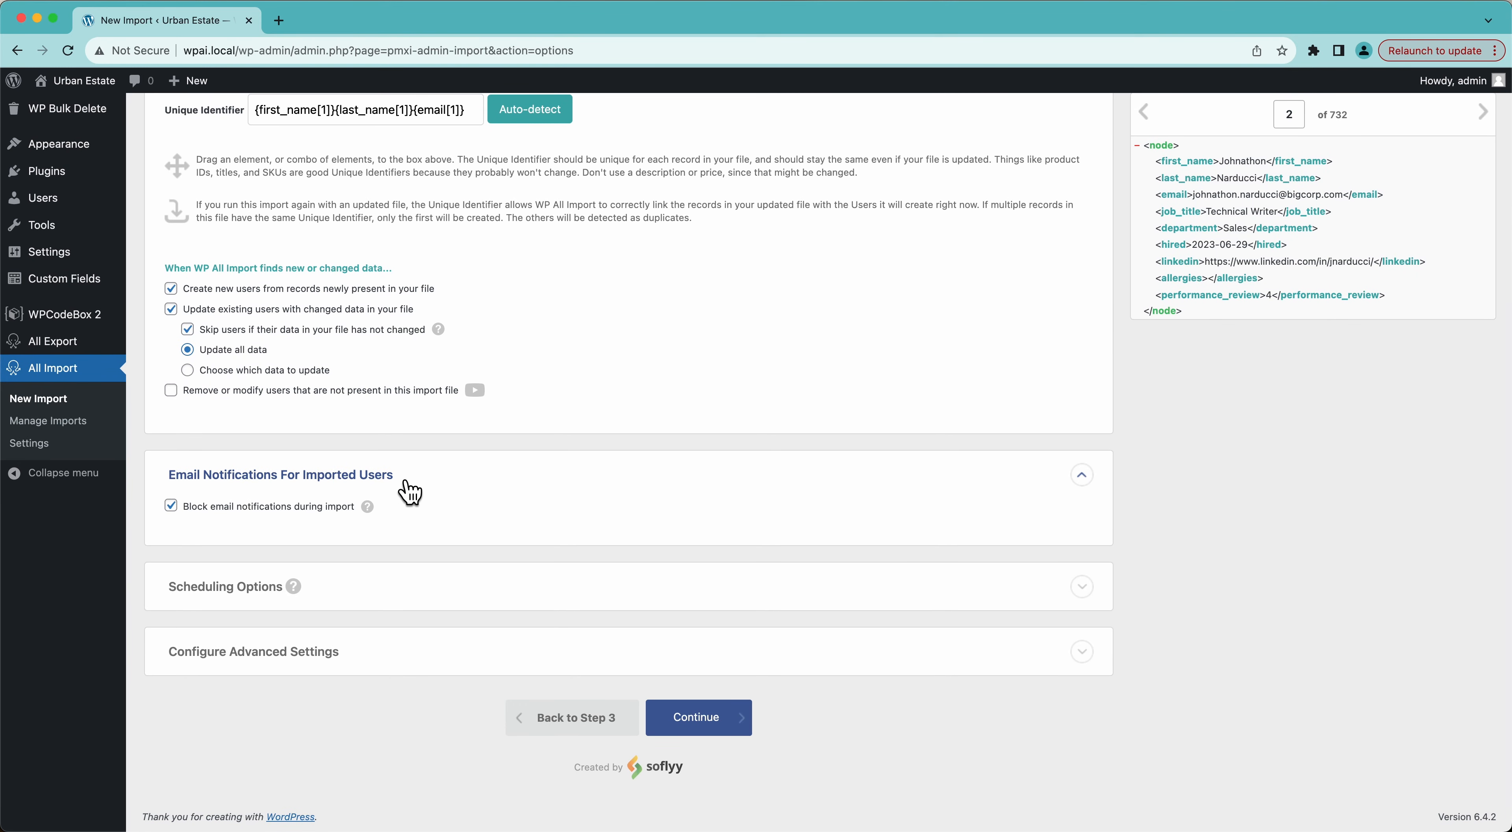
left_click(310, 515)
left_click(311, 509)
left_click(295, 508)
left_click(170, 508)
mouse_move(391, 598)
mouse_move(190, 598)
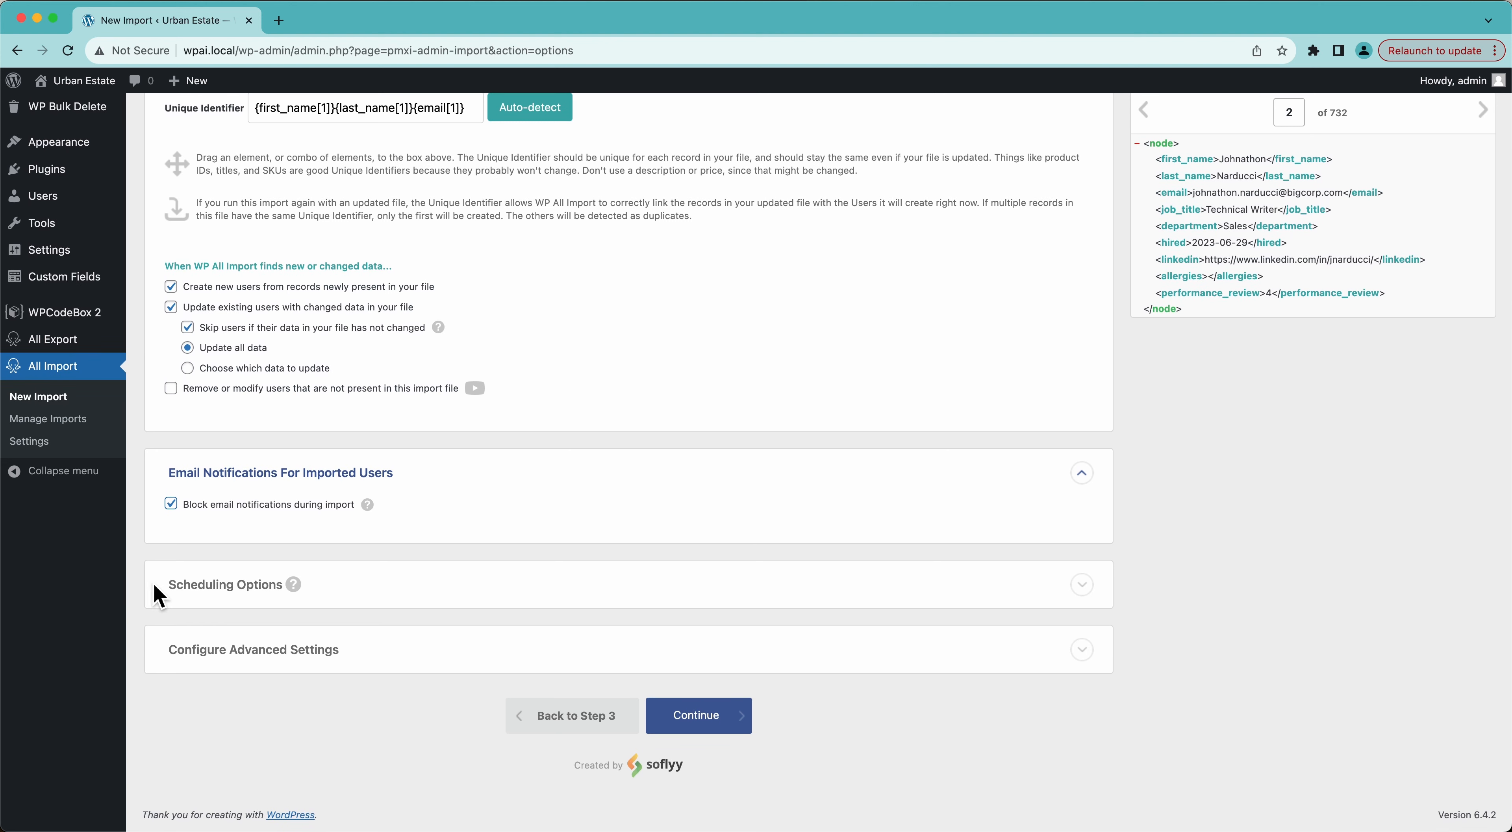
Expand the advanced settings, try limiting to record 15, then revert to importing all records.
left_click(272, 657)
scroll(275, 667, "down", 3)
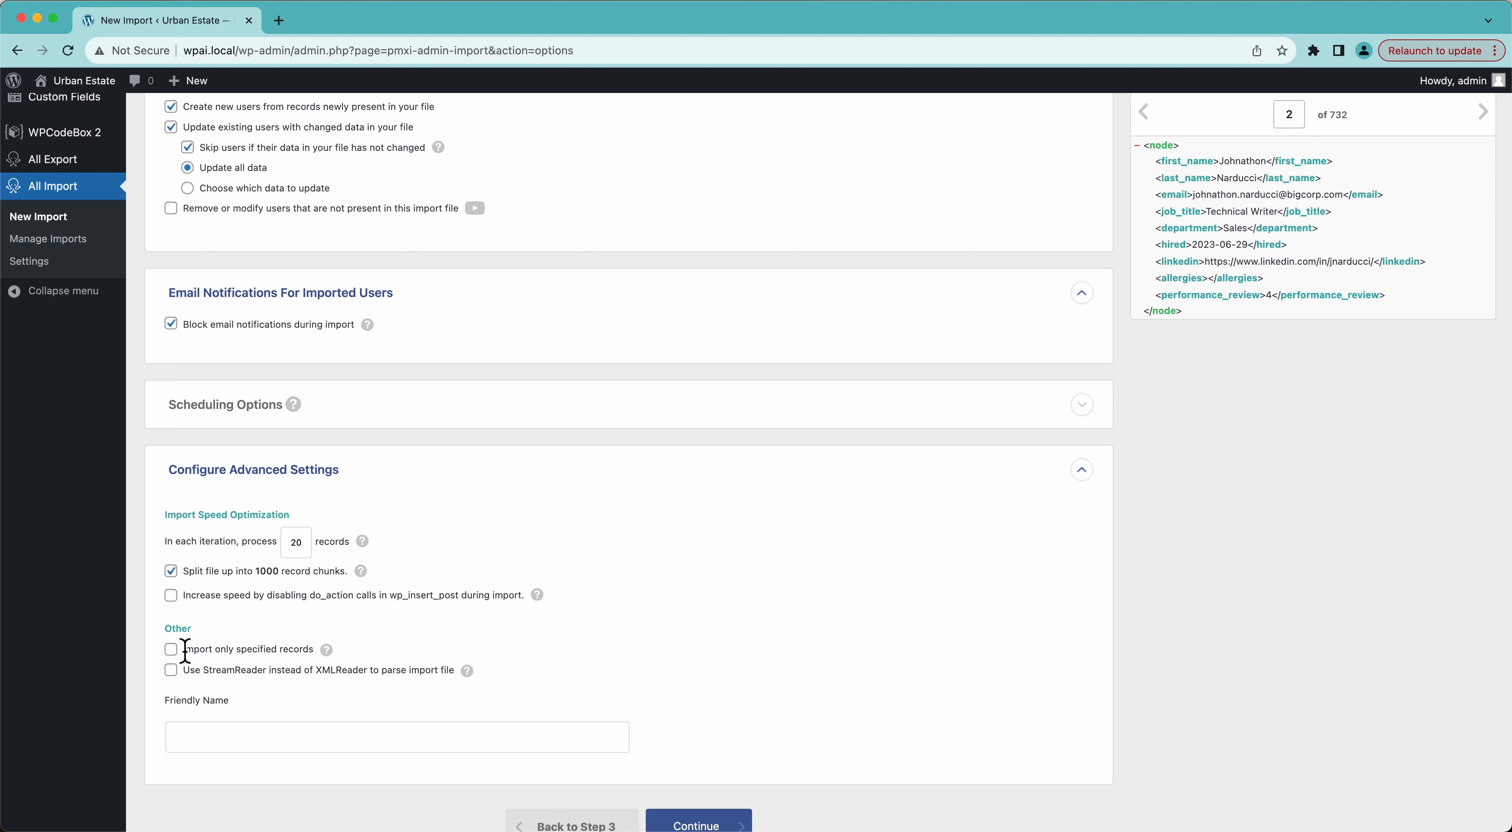
left_click(172, 650)
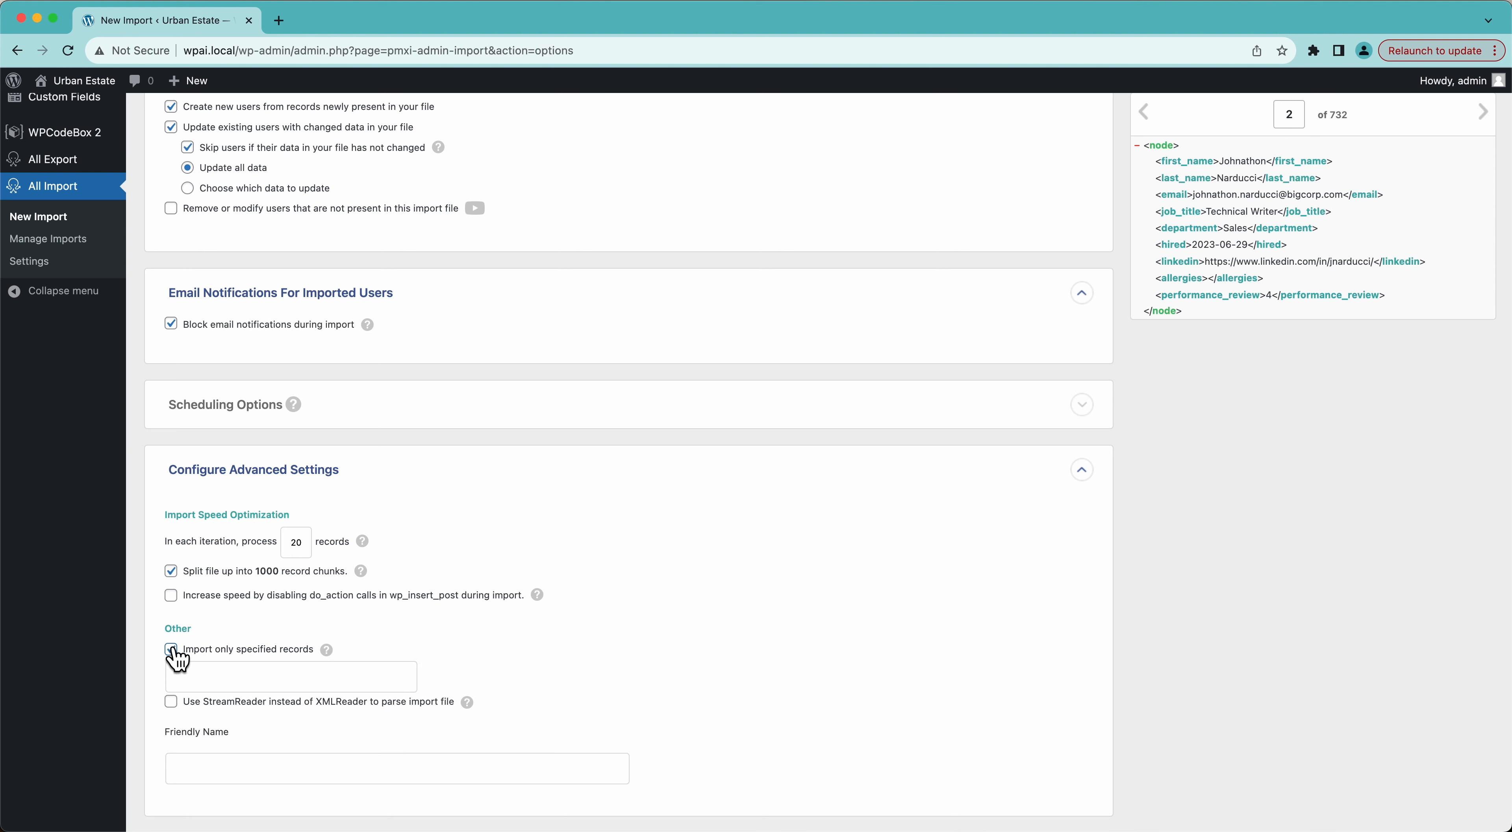
left_click(234, 688)
type("1-10,15")
key("BackSpace")
key("BackSpace")
key("BackSpace")
key("BackSpace")
key("BackSpace")
mouse_move(332, 659)
left_click(171, 649)
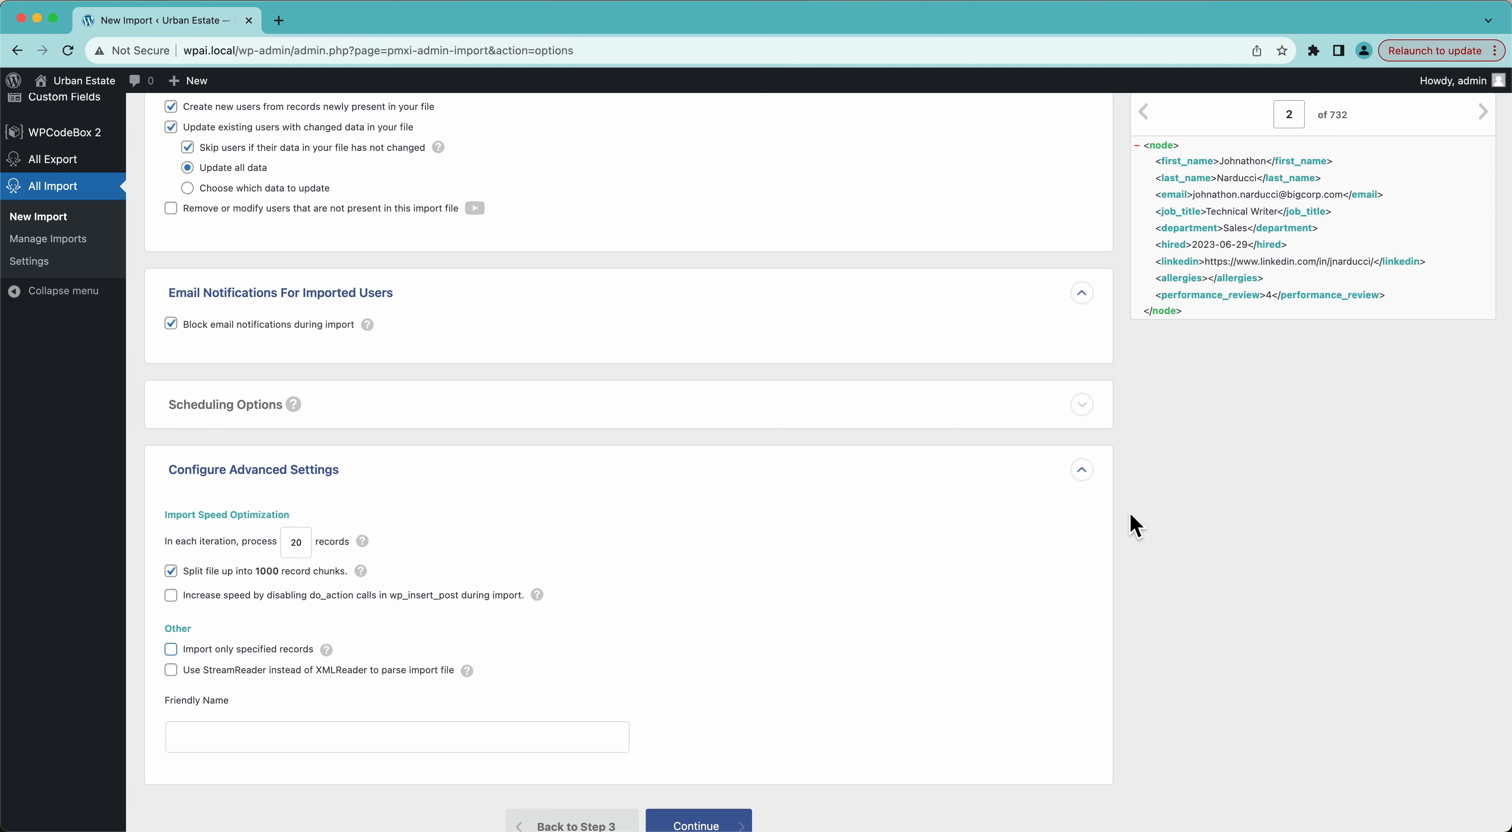
scroll(470, 660, "down", 2)
Set the Friendly Name to 'Job Info Import' and proceed to the confirmation page.
left_click(377, 662)
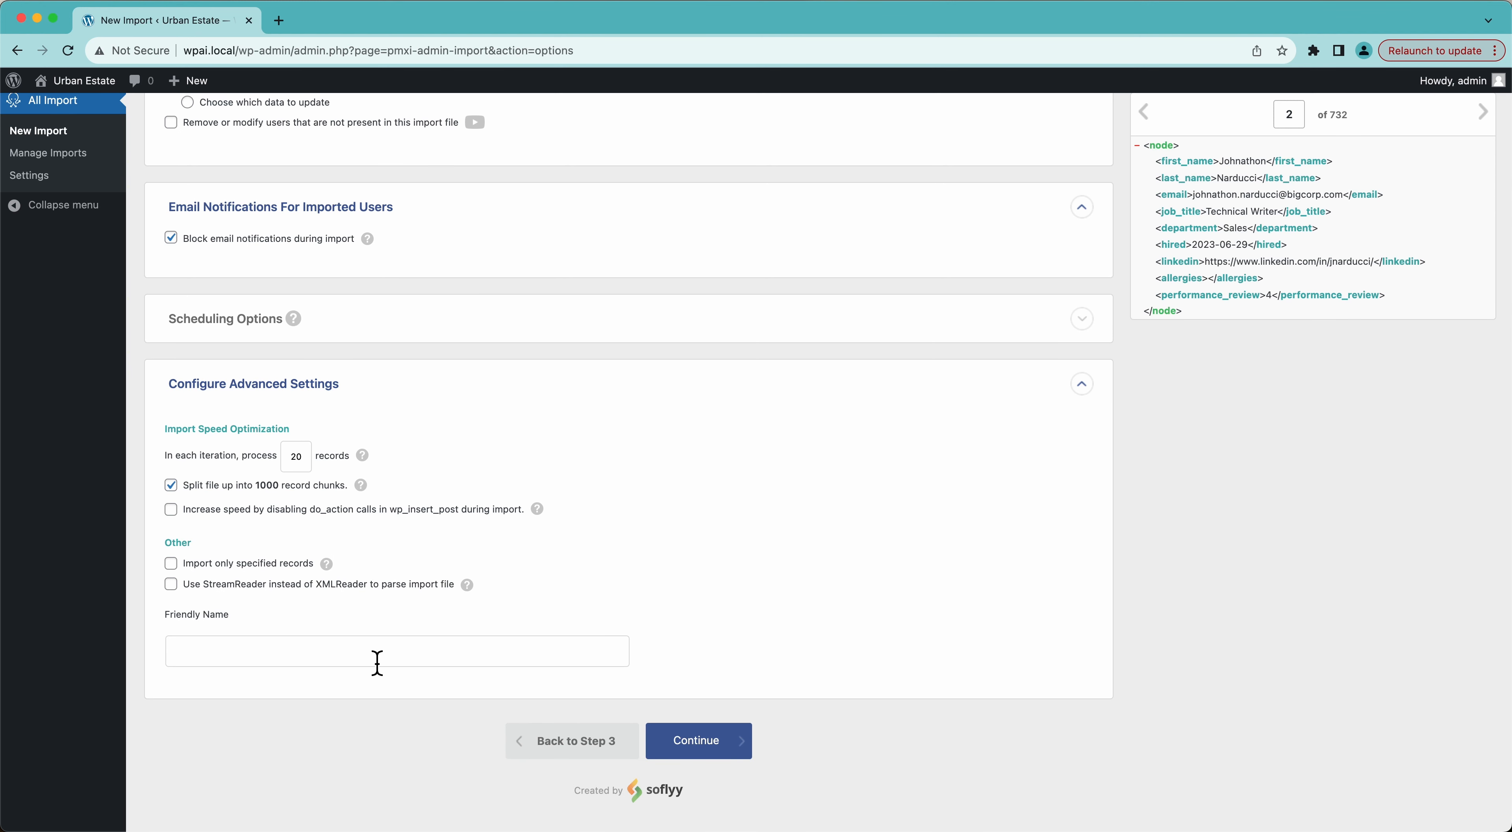
type("Job Ing")
key("BackSpace")
type("fo In")
key("BackSpace")
type("mport")
scroll(241, 643, "up", 3)
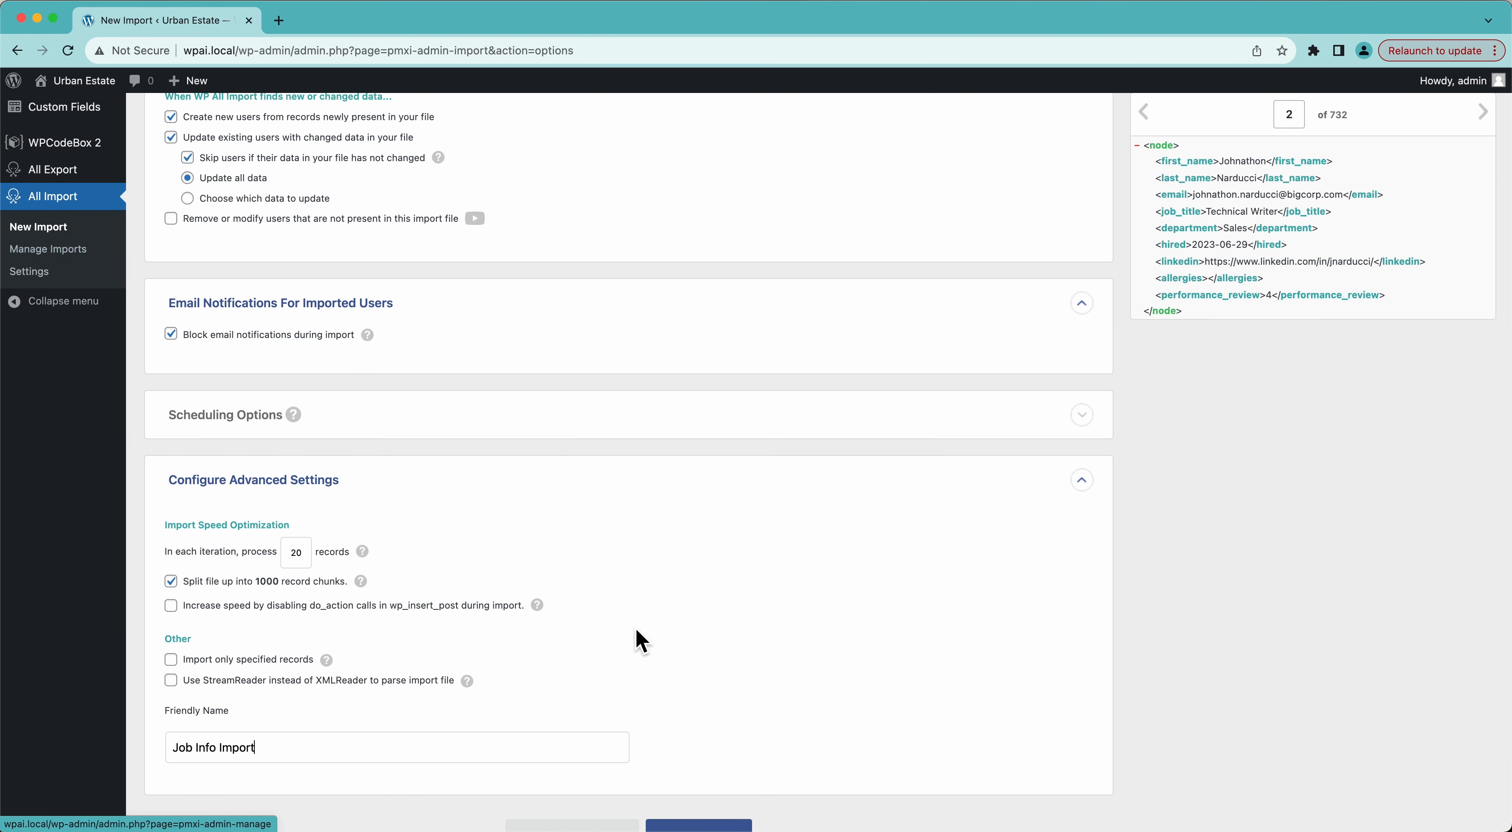
scroll(640, 640, "down", 3)
left_click(707, 723)
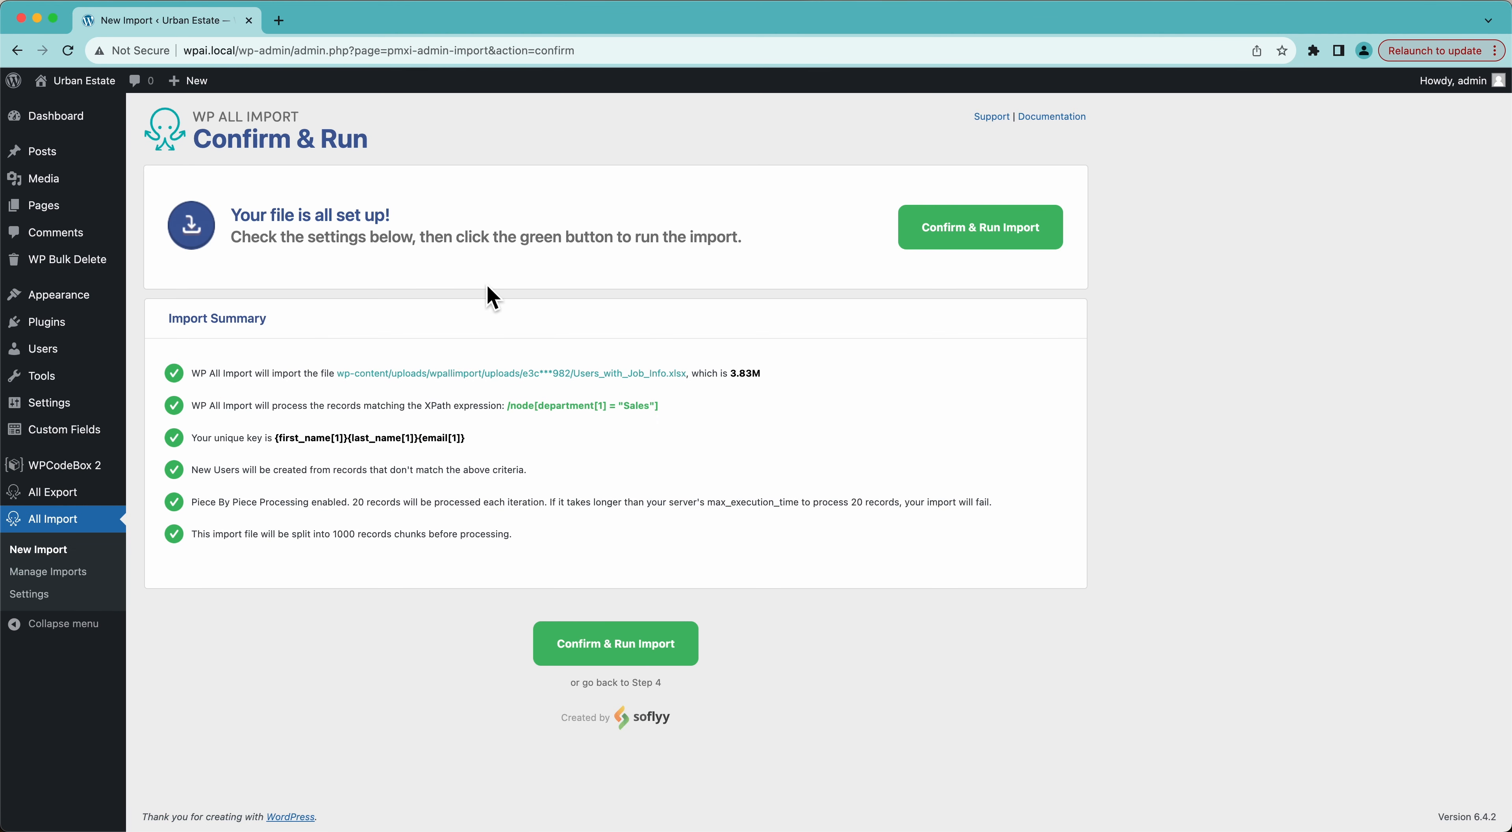
Confirm and run the import of all 732 records from Users_with_Job_Info.xlsx.
left_click(929, 238)
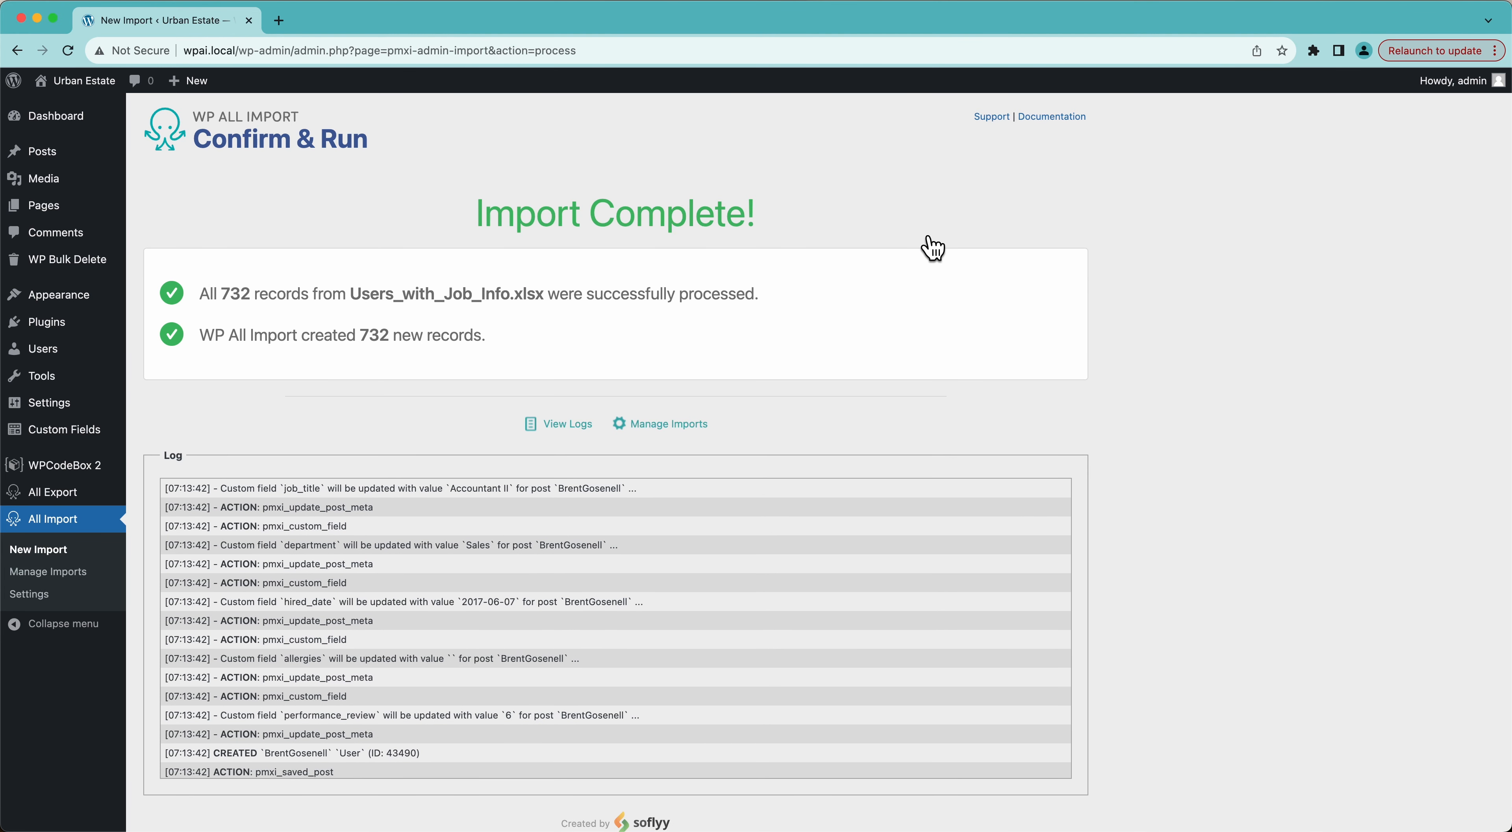
Open All Users in a new tab and edit the first imported user's profile.
mouse_move(111, 355)
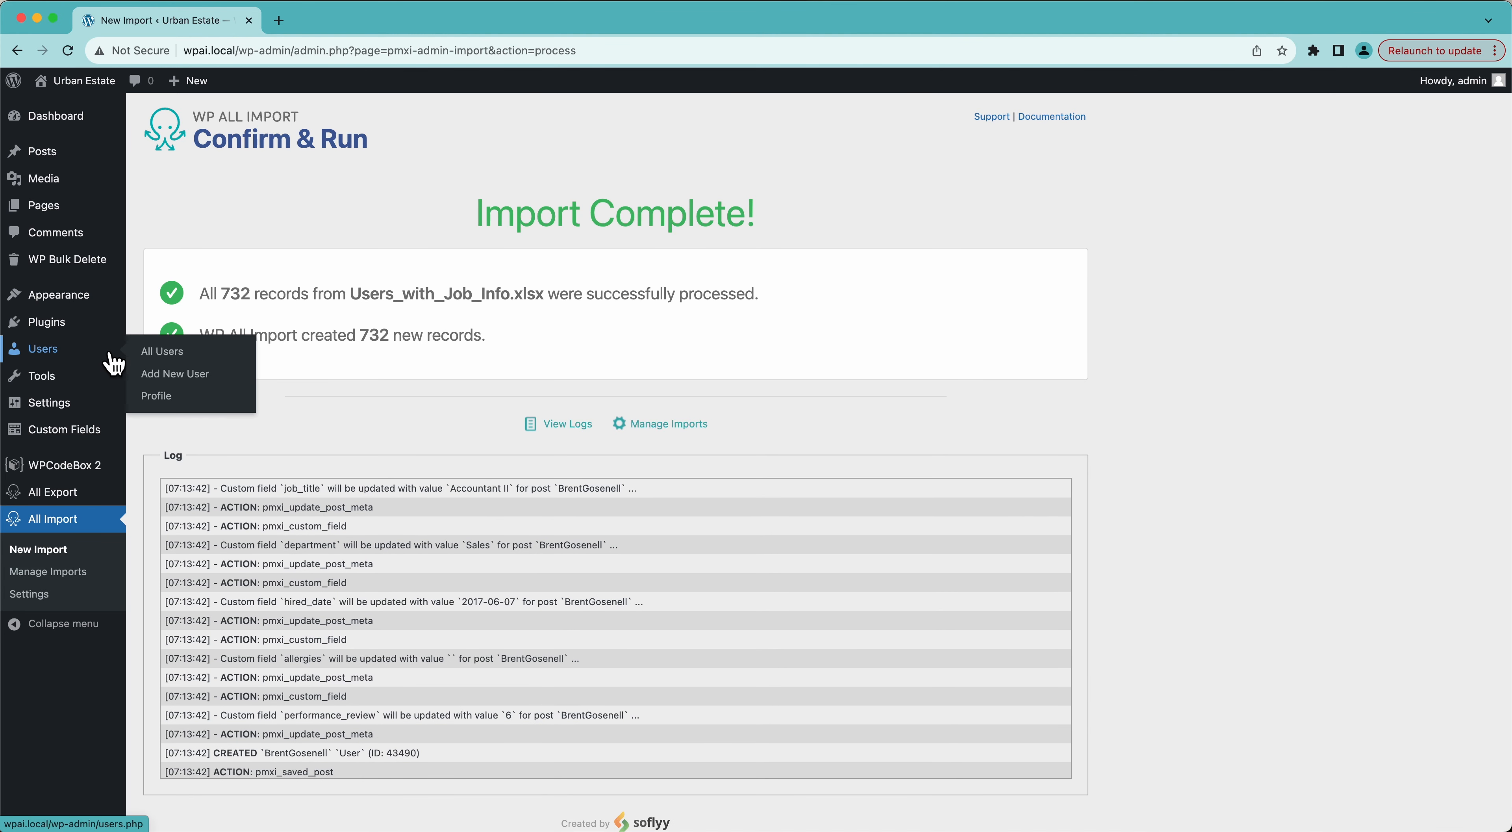
left_click(166, 359, "super")
left_click(380, 23)
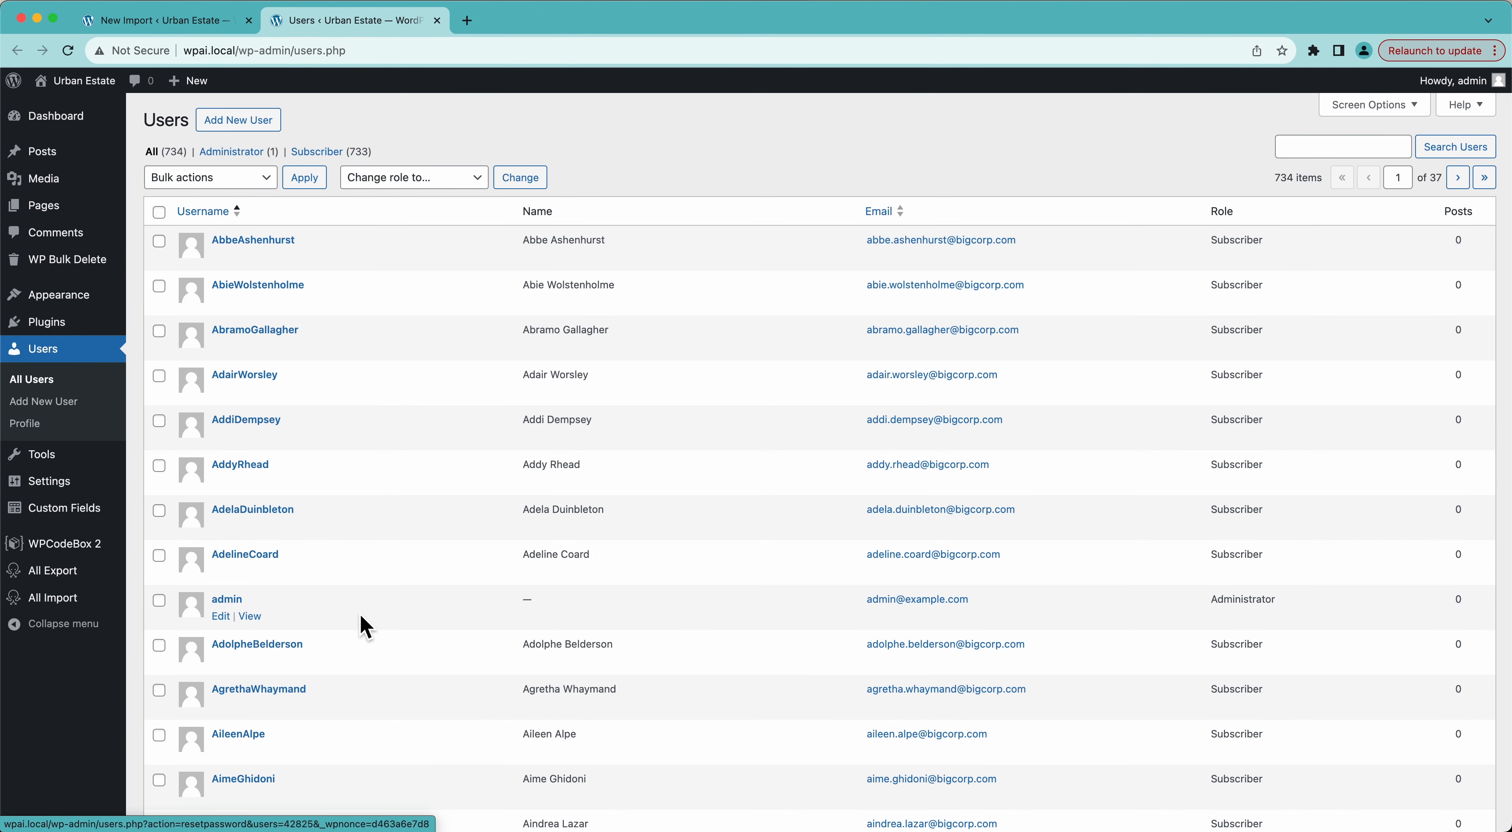
left_click(221, 257)
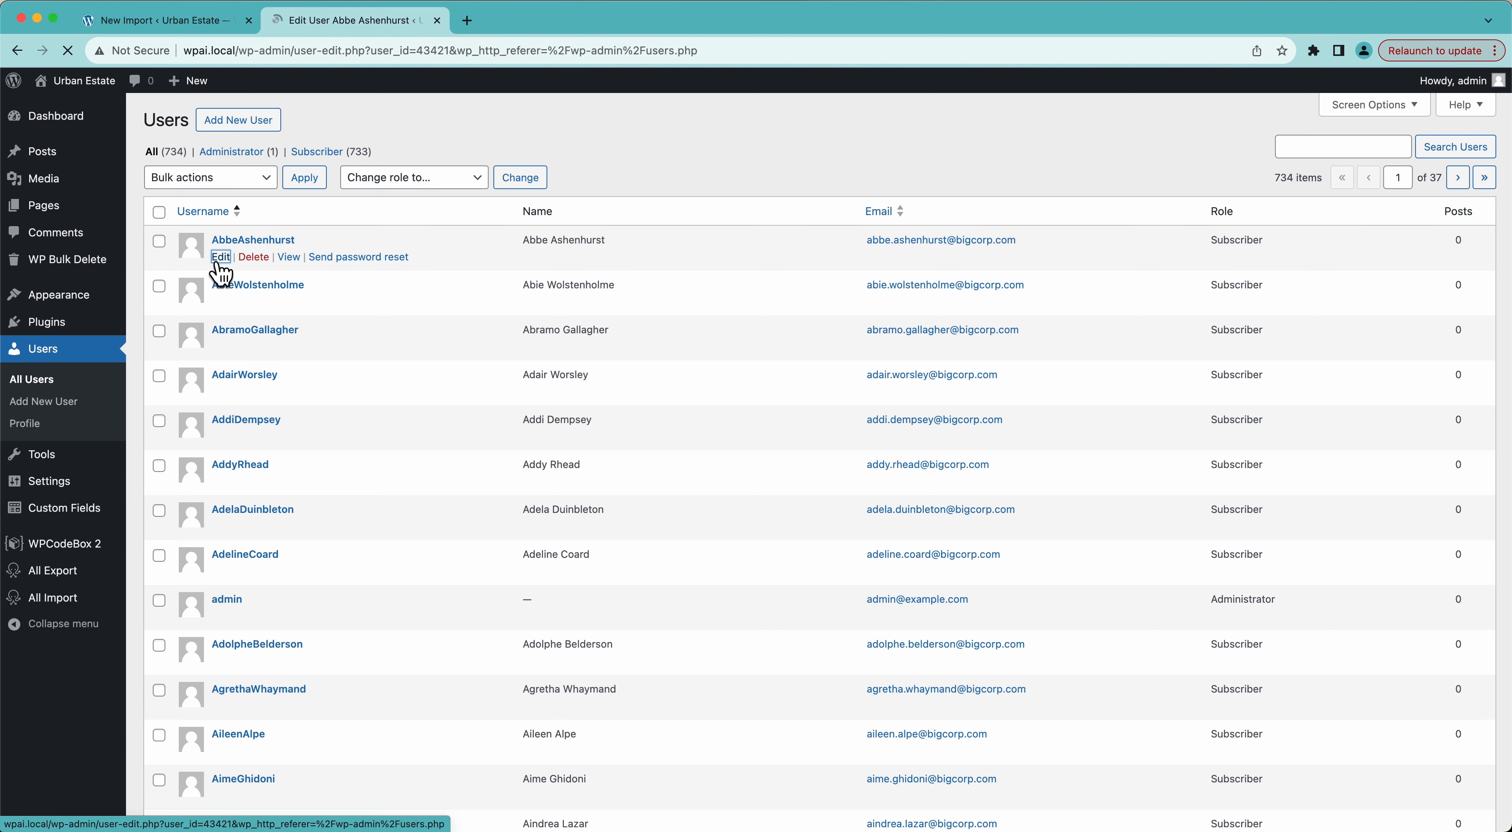
Scroll down to check the Job Info title, department, hire date and review, then back up.
scroll(220, 273, "down", 10)
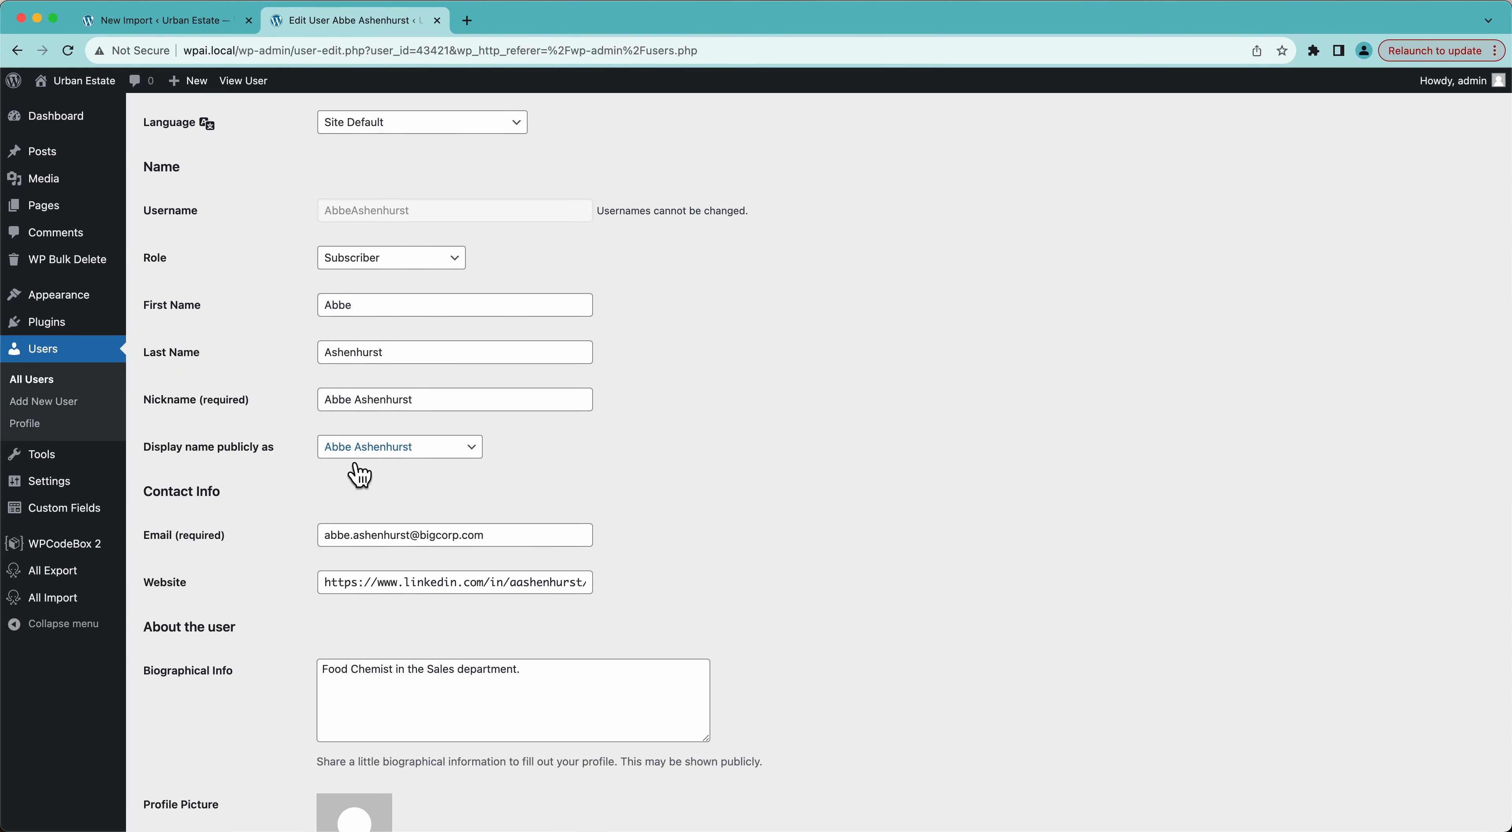
scroll(355, 477, "down", 2)
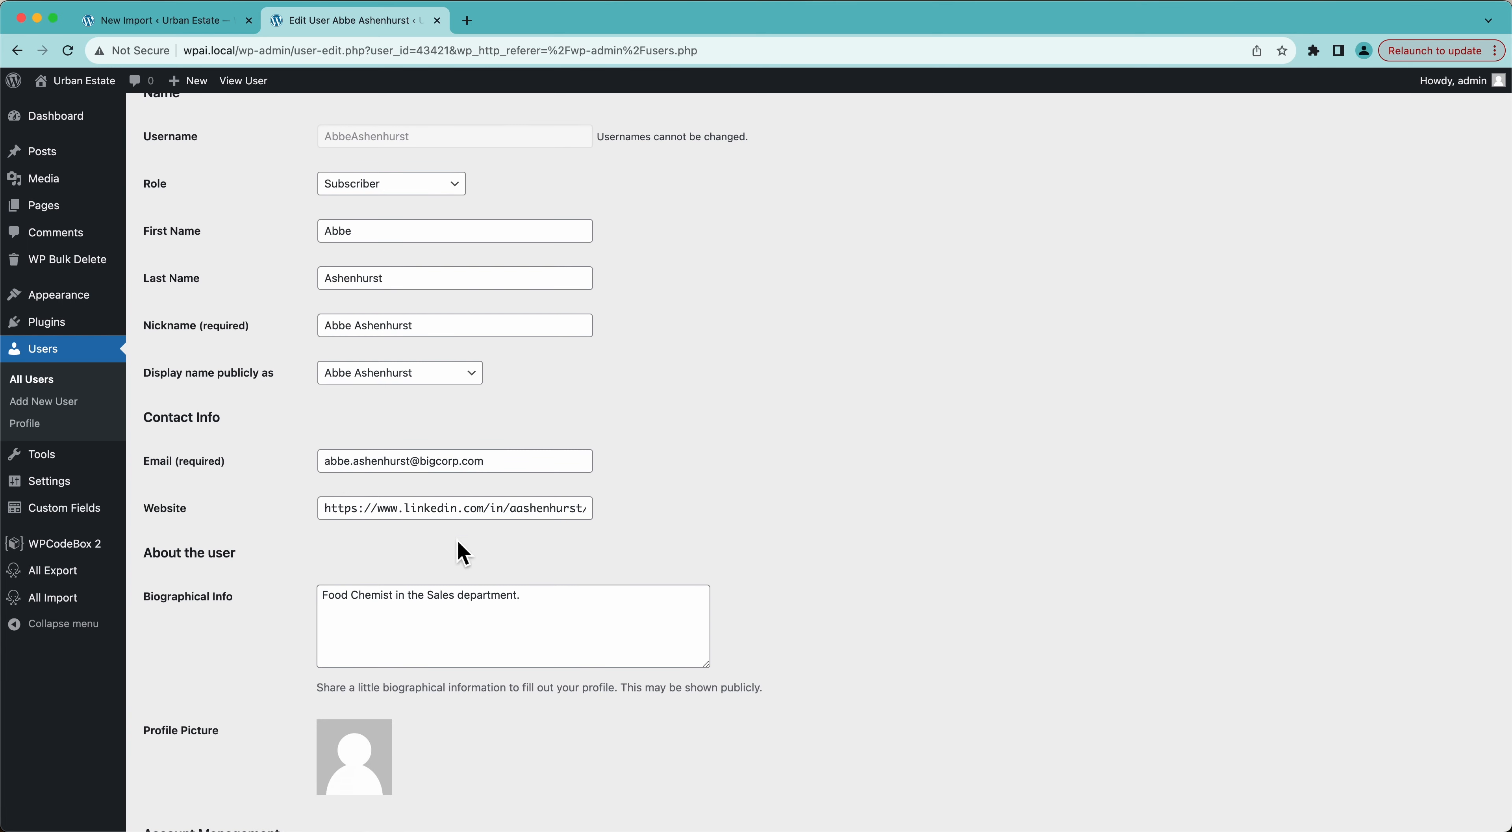
scroll(308, 573, "down", 3)
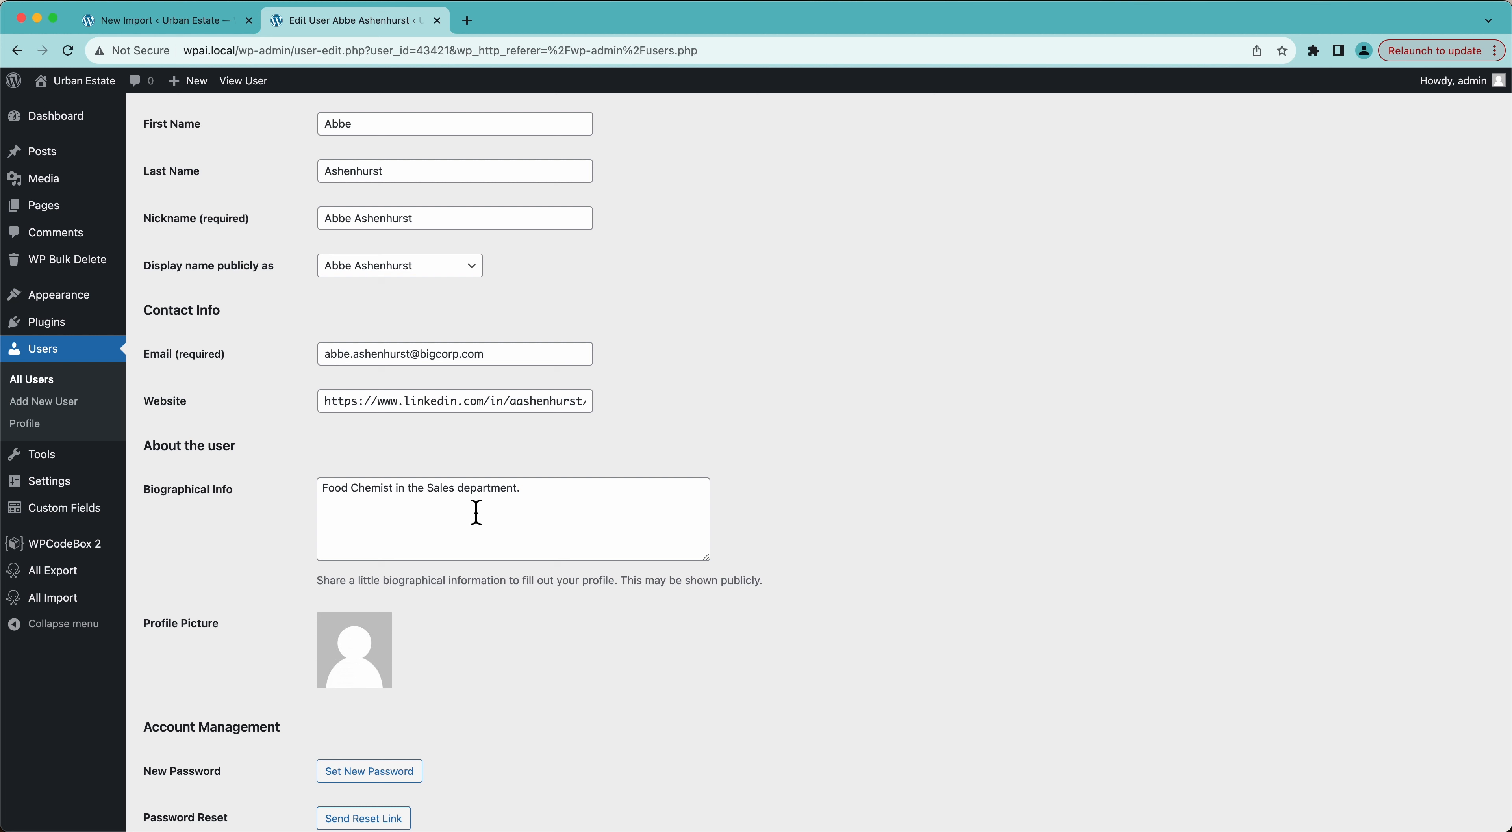
scroll(476, 512, "down", 5)
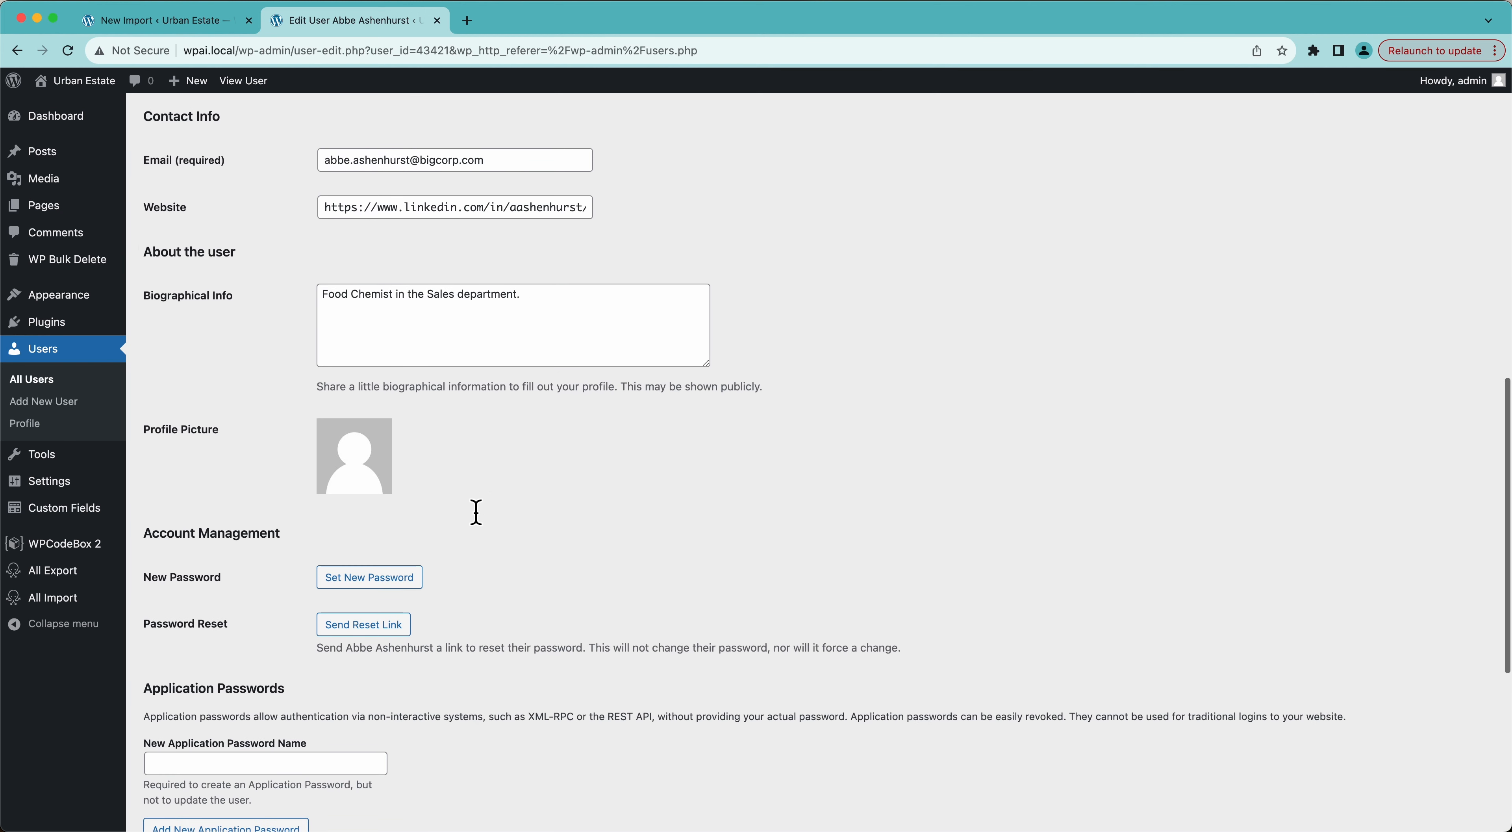
scroll(476, 517, "down", 6)
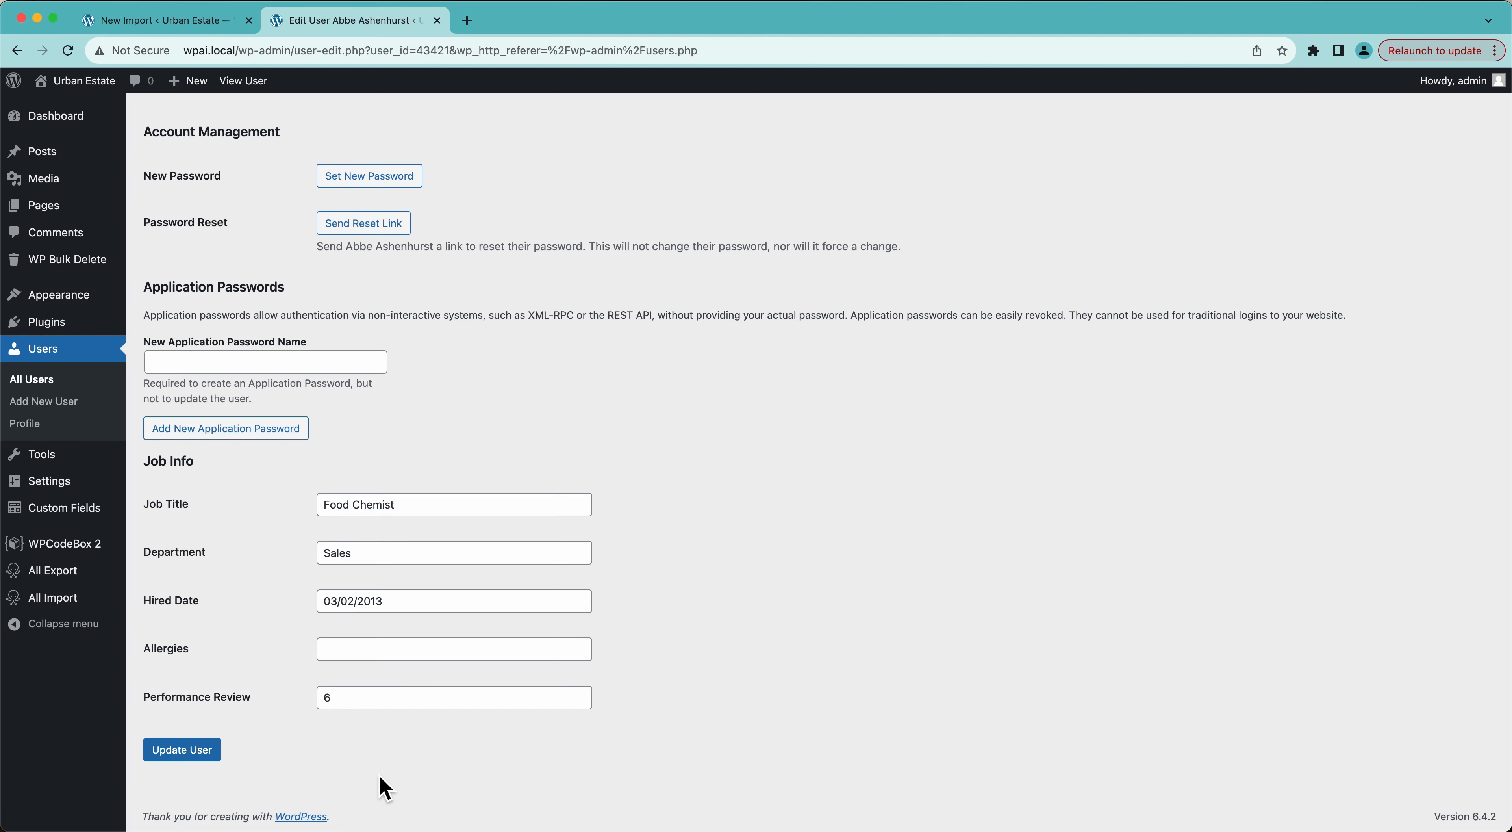
scroll(379, 775, "up", 20)
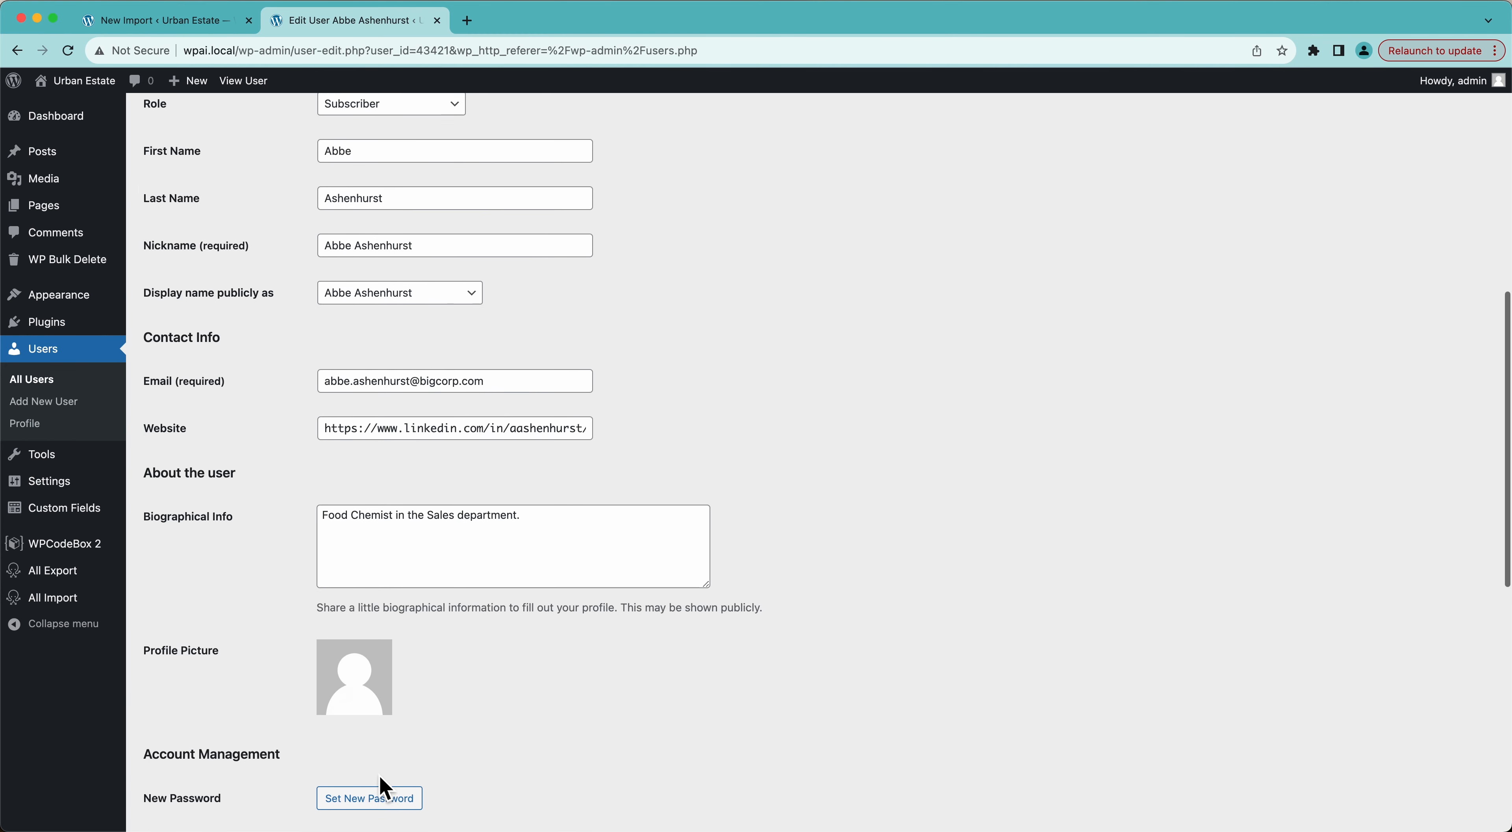